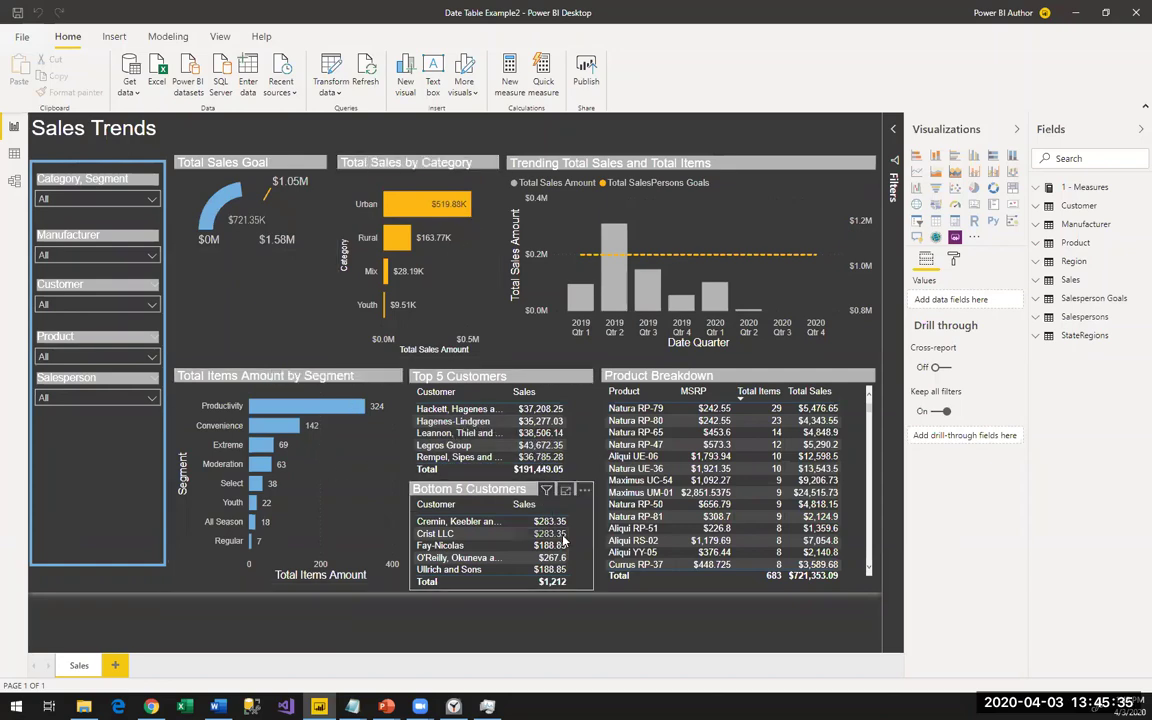
Cross-filter the report by the Extreme and Convenience segments in the Total Items Amount by Segment chart.
left_click(425, 204)
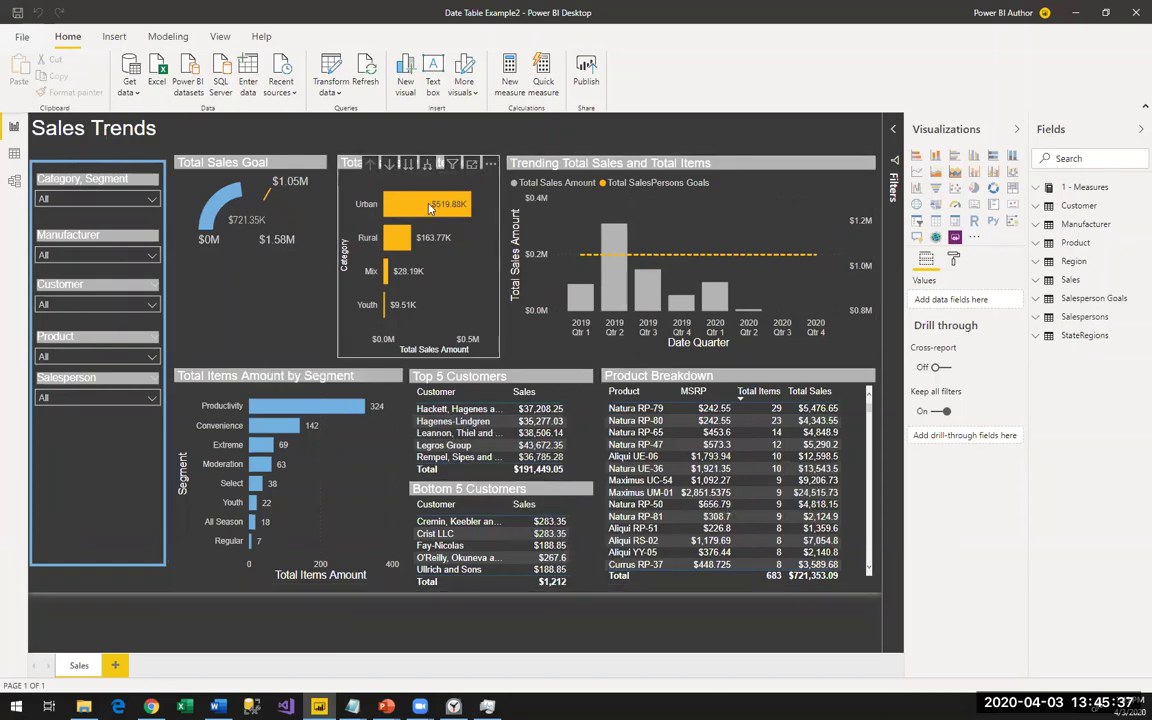
left_click(279, 441)
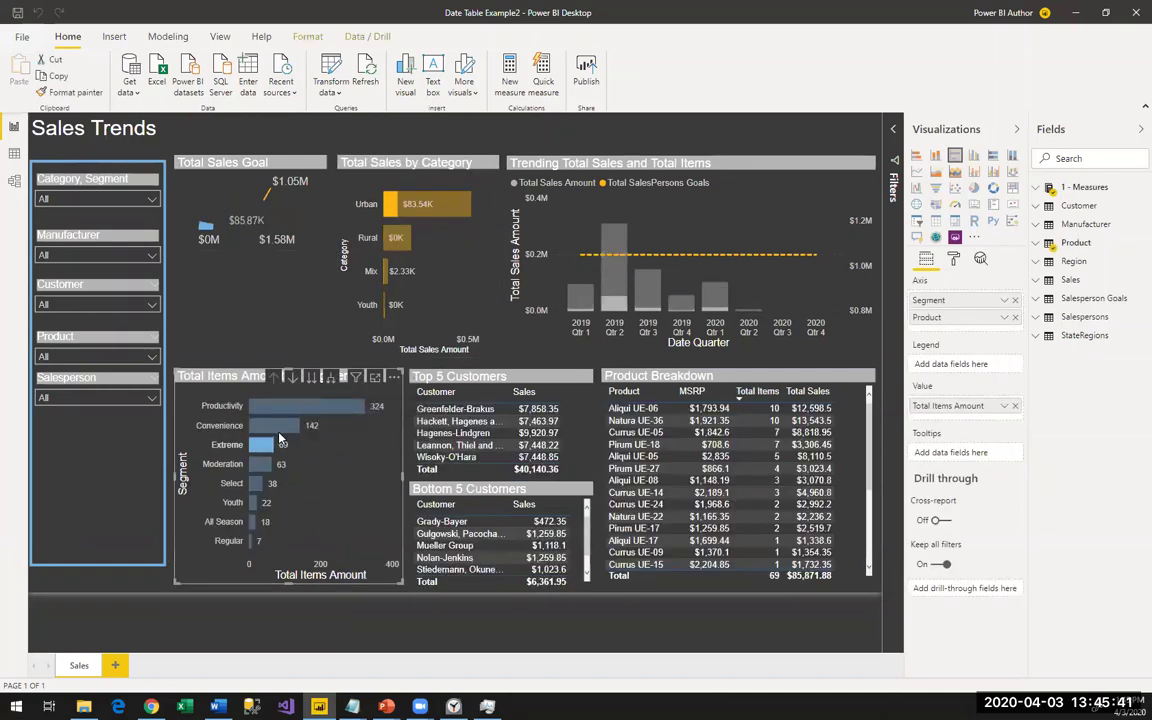
left_click(275, 425)
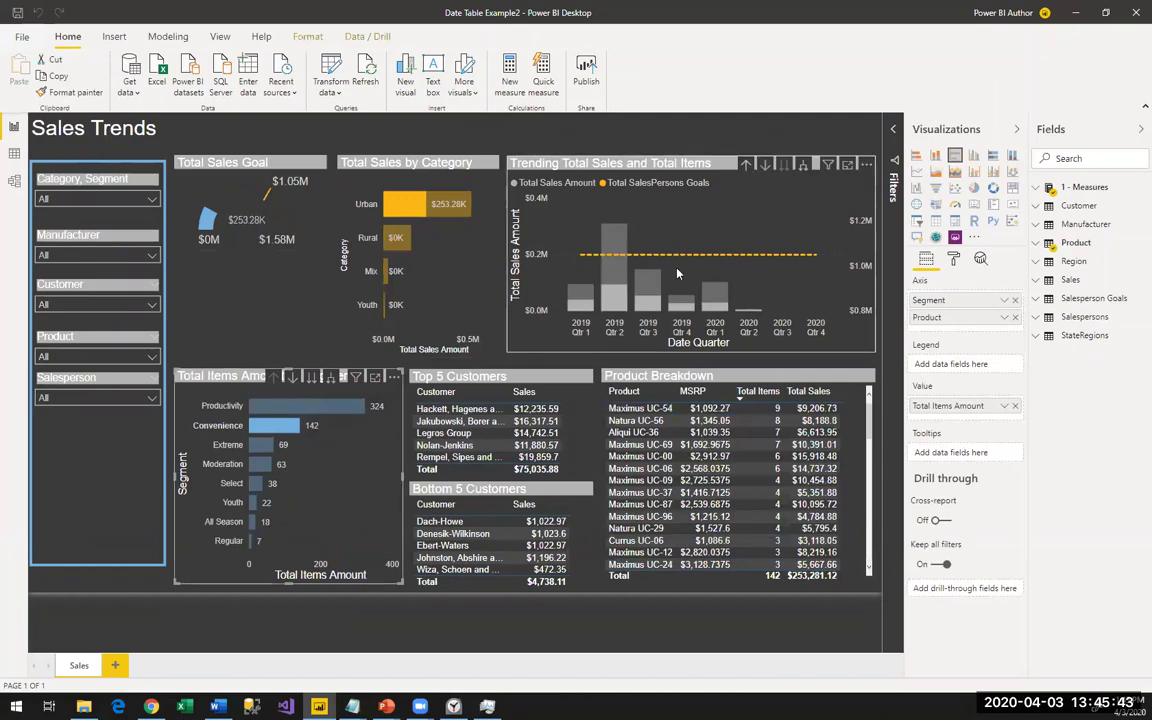
left_click(384, 414)
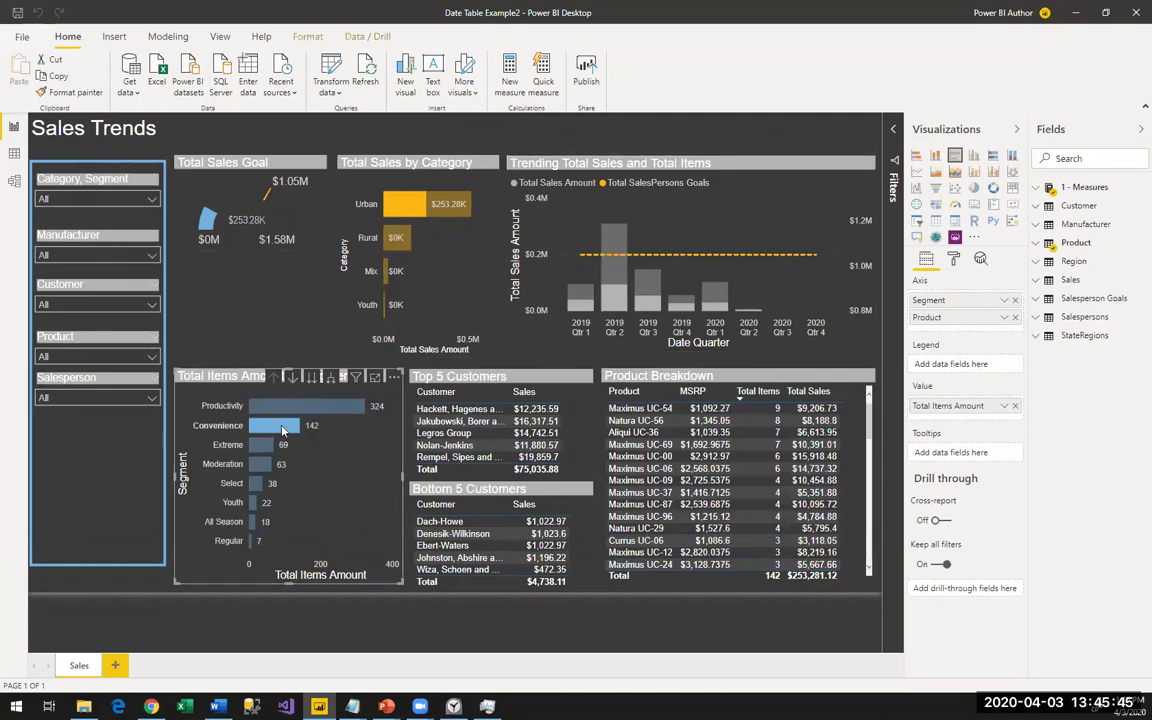
Examine the fields behind the trending sales chart and the Sales and Salesperson Goals tables in the data model.
left_click(810, 278)
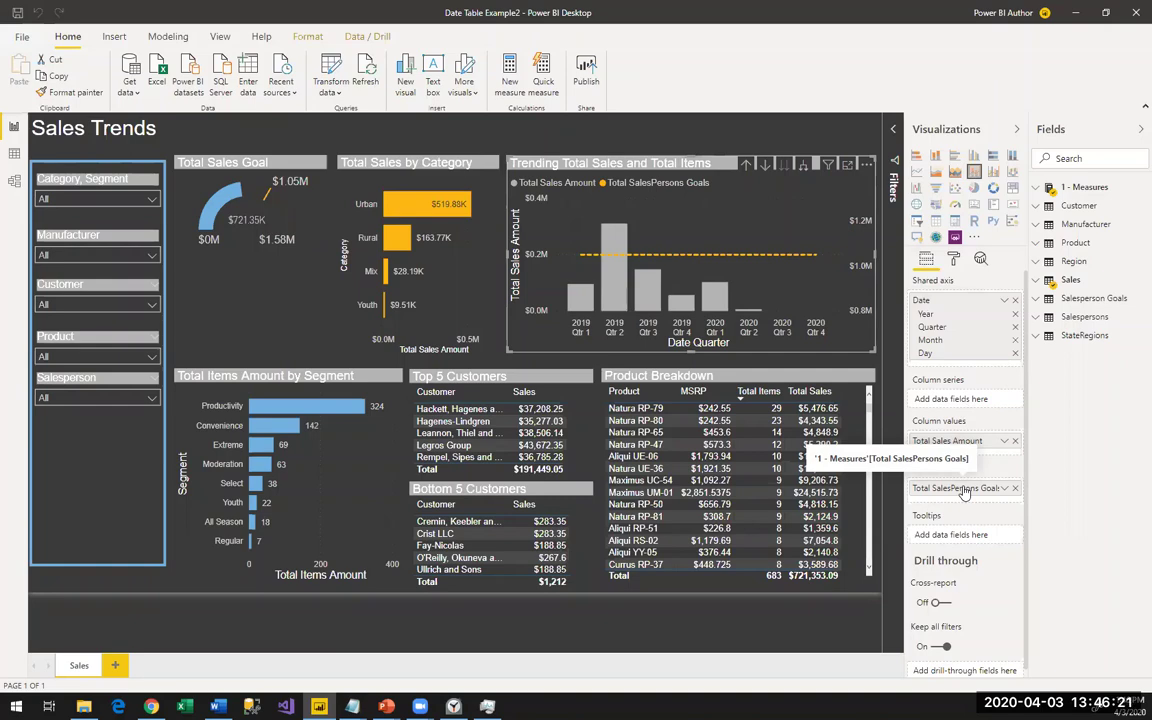
left_click(14, 183)
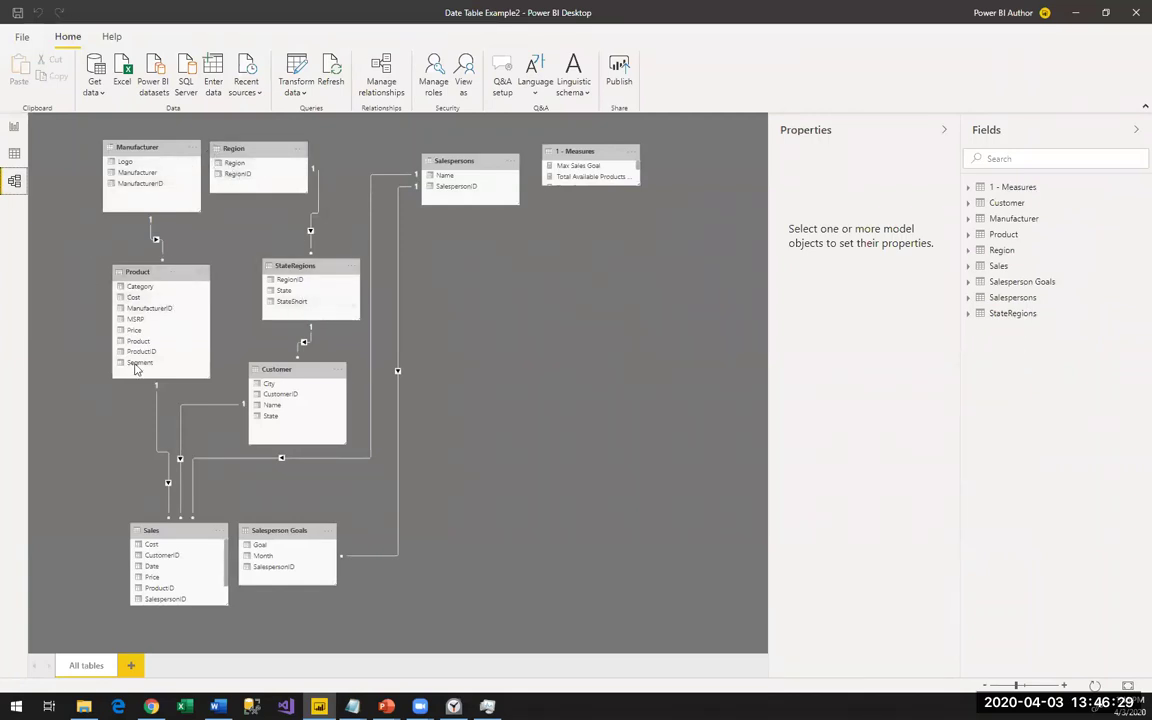
left_click(187, 537)
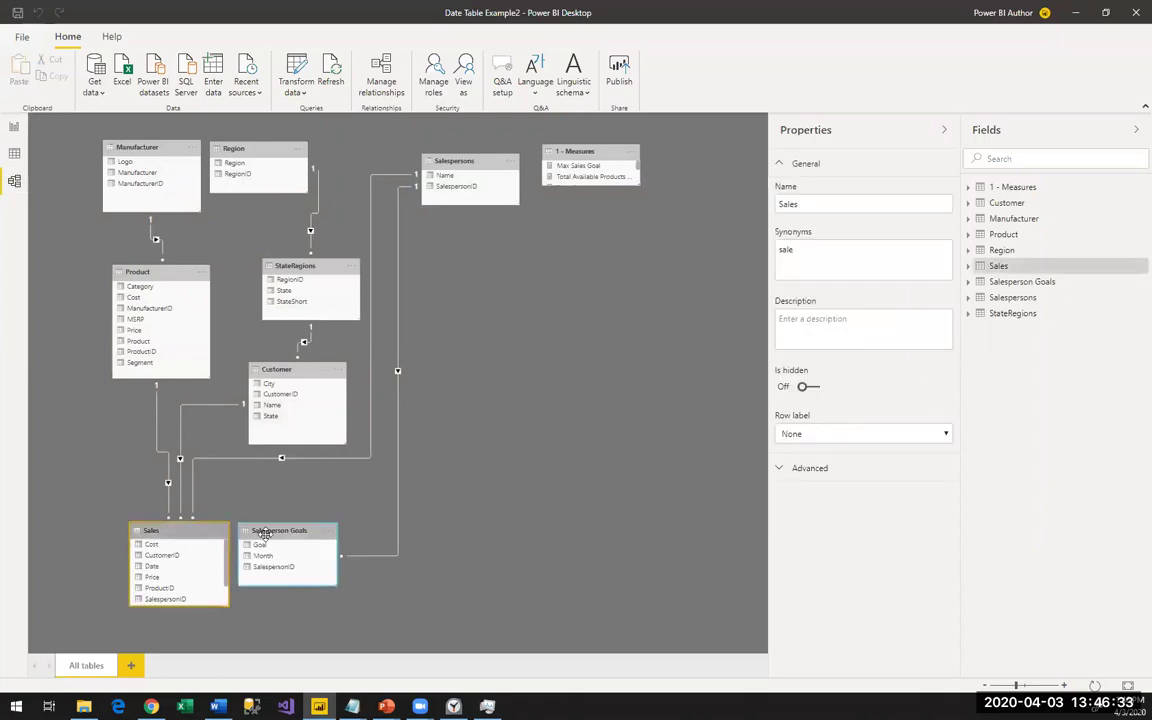
left_click(256, 534)
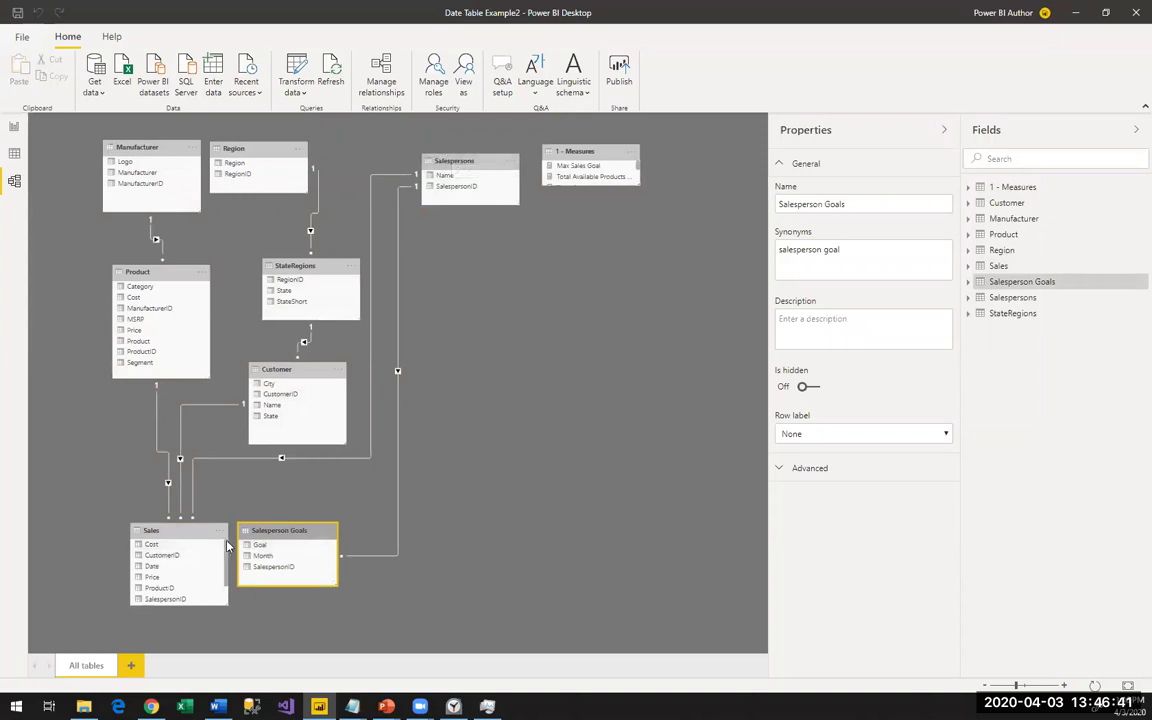
left_click(14, 126)
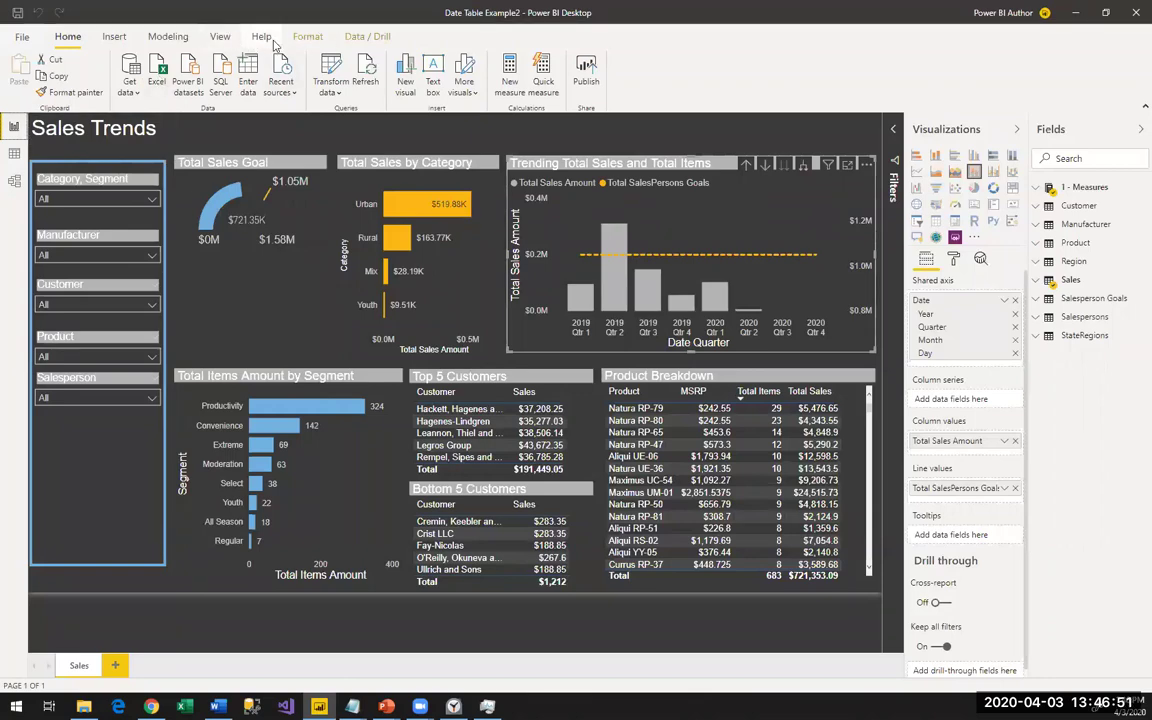
Create a calculated table named Calendar 1 using the DAX code from DAX Calendar.txt, covering 1/1/2016 to 12/31/2018.
left_click(168, 37)
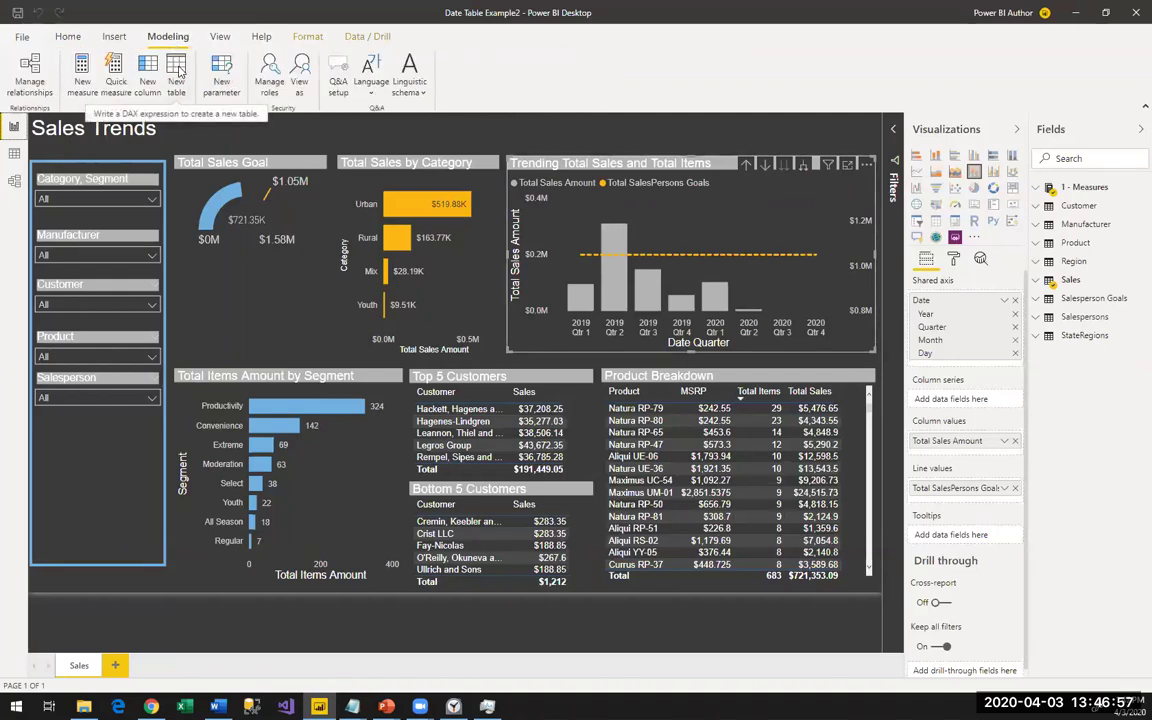
left_click(176, 70)
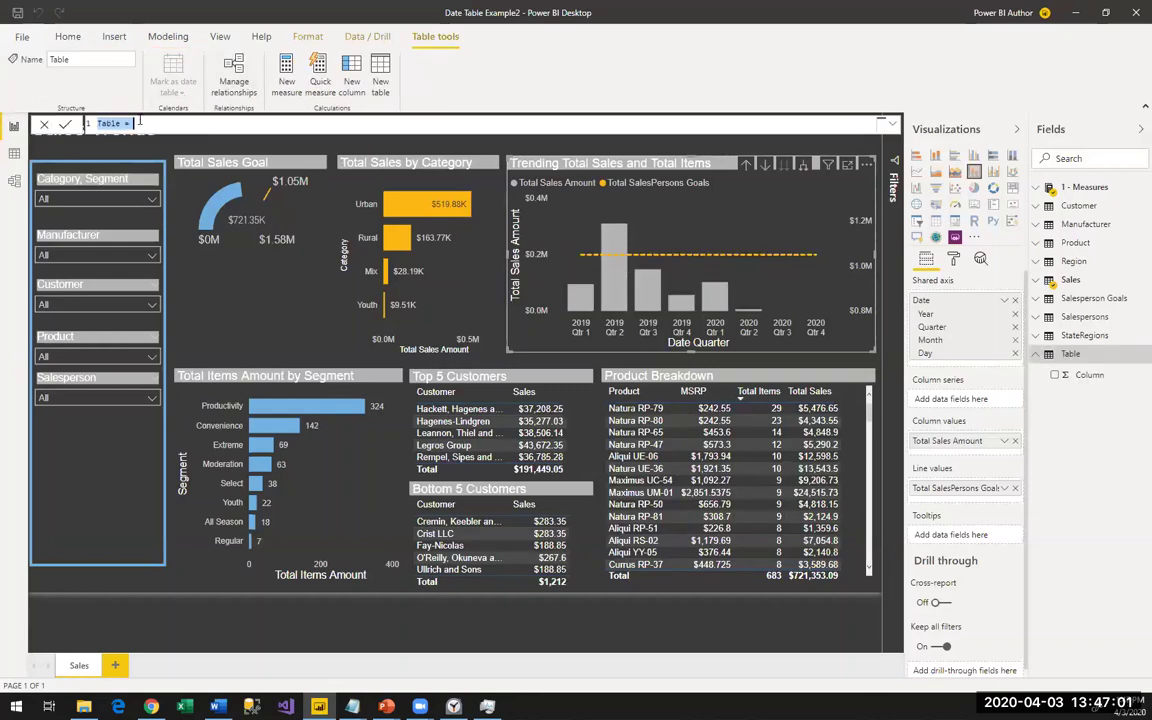
mouse_move(352, 706)
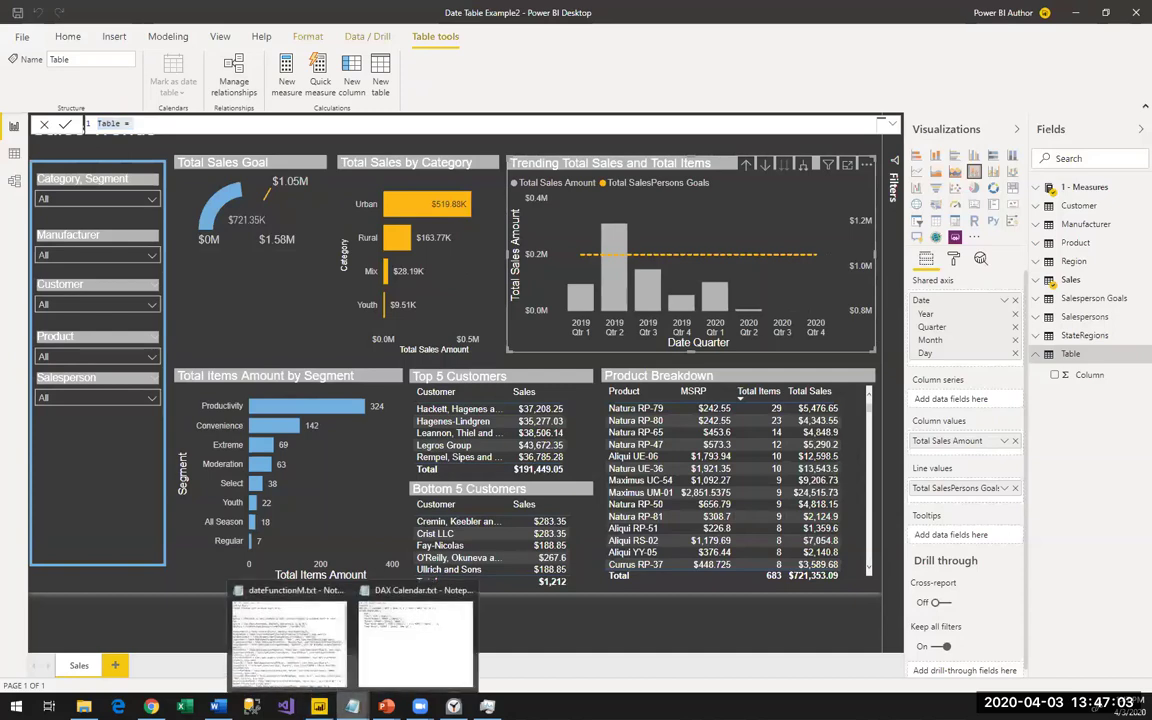
left_click(415, 620)
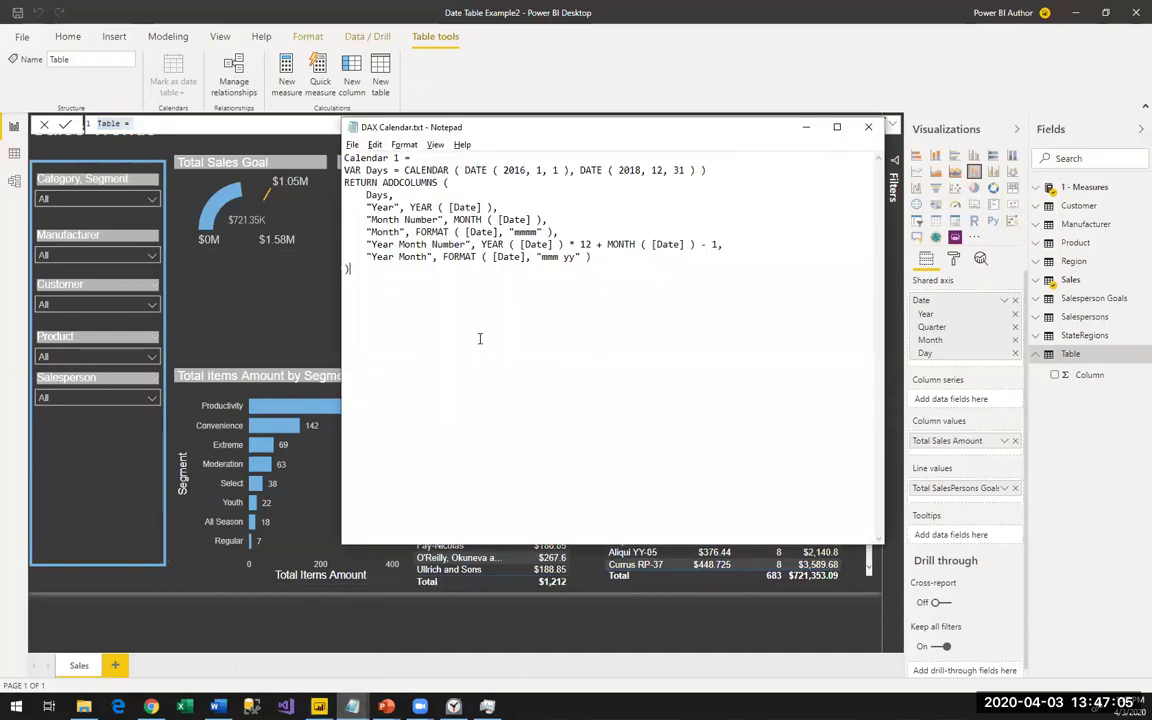
key("ctrl+a")
key("alt+Tab")
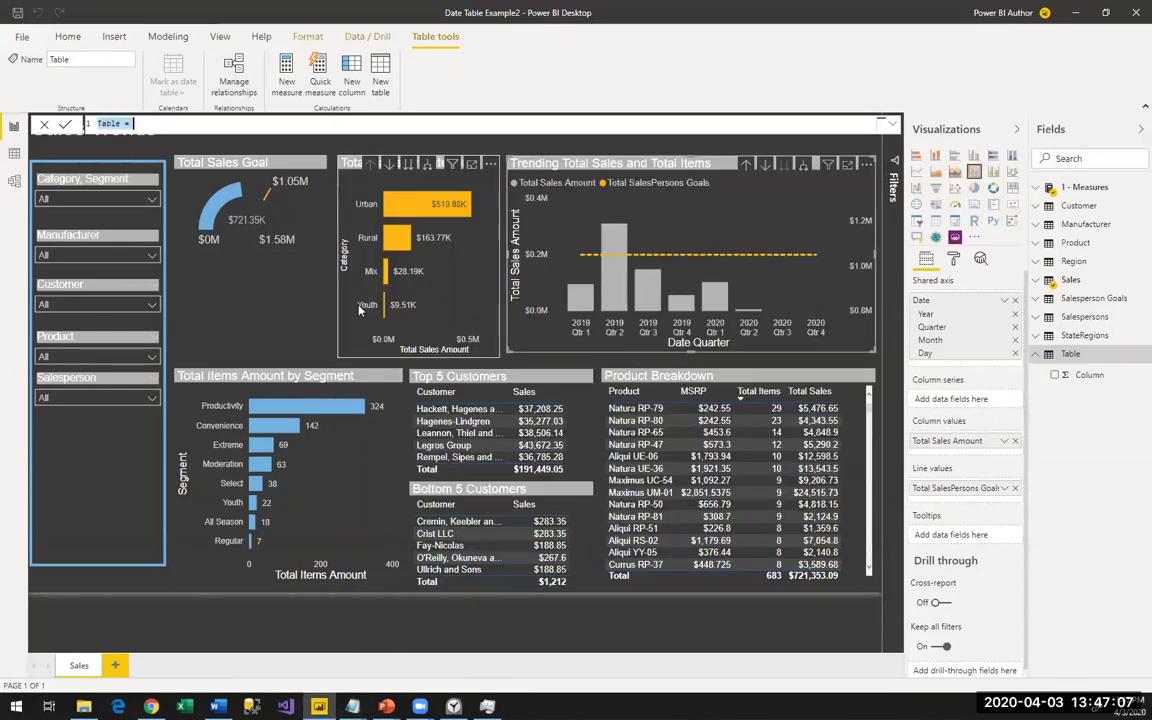
key("ctrl+v")
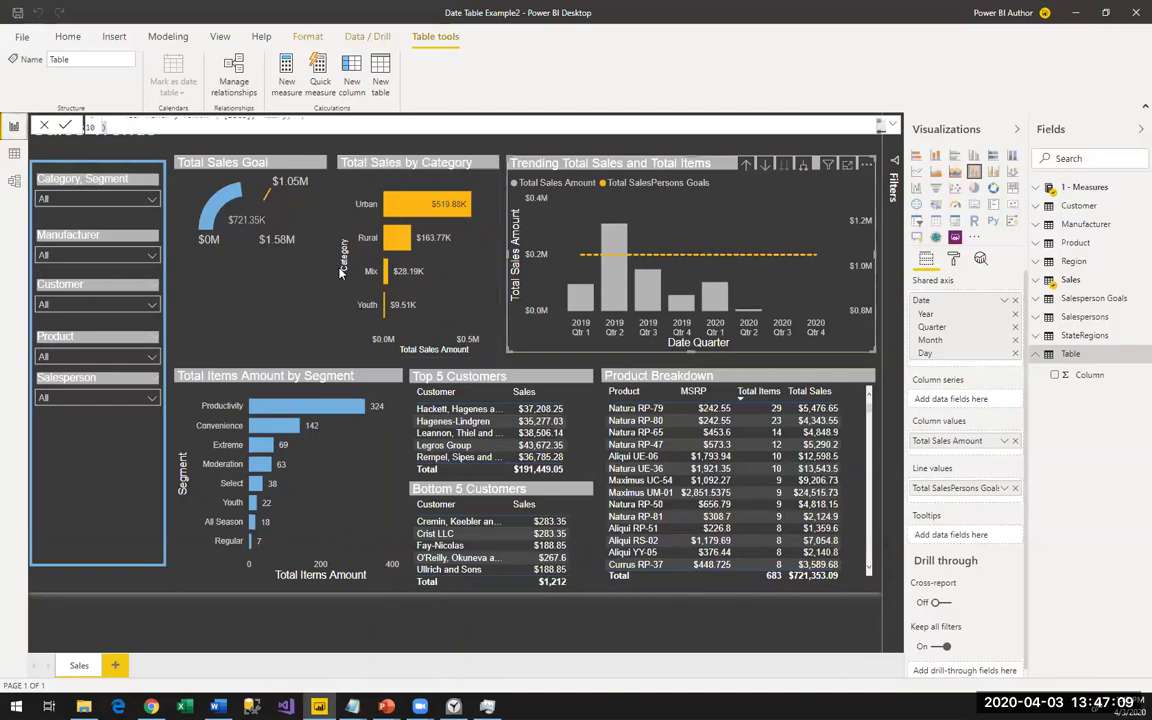
key("Return")
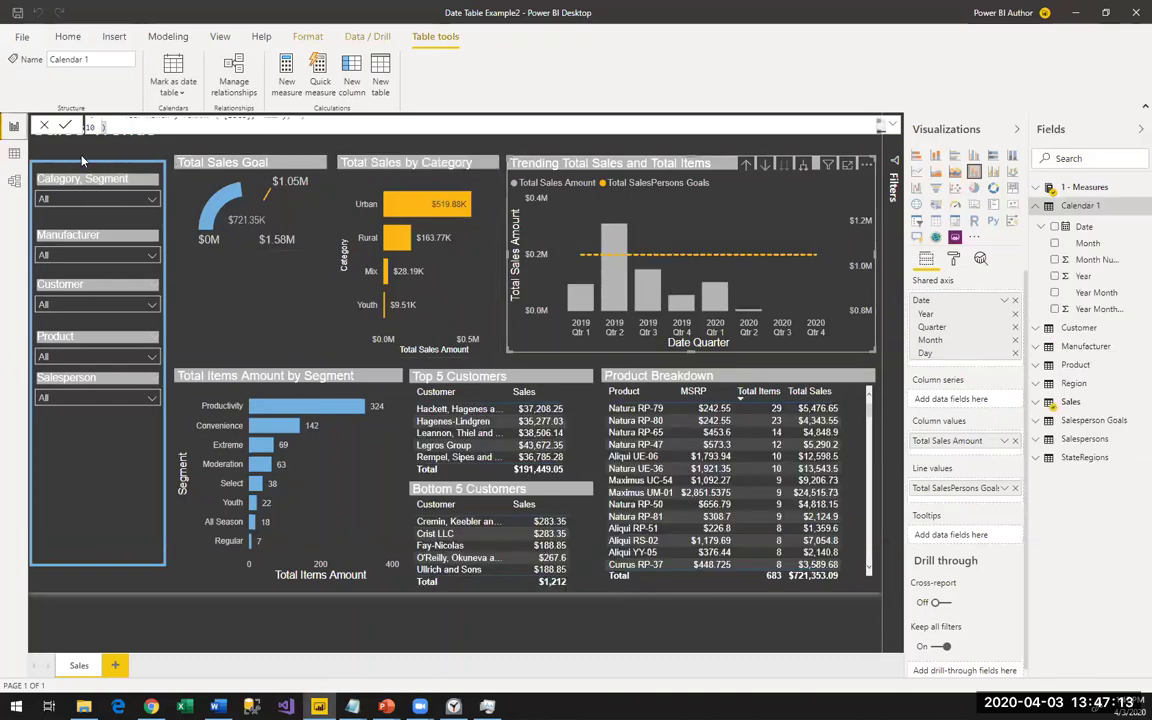
Examine the Calendar 1 table's formula, rows and Date column in the data view.
left_click(15, 155)
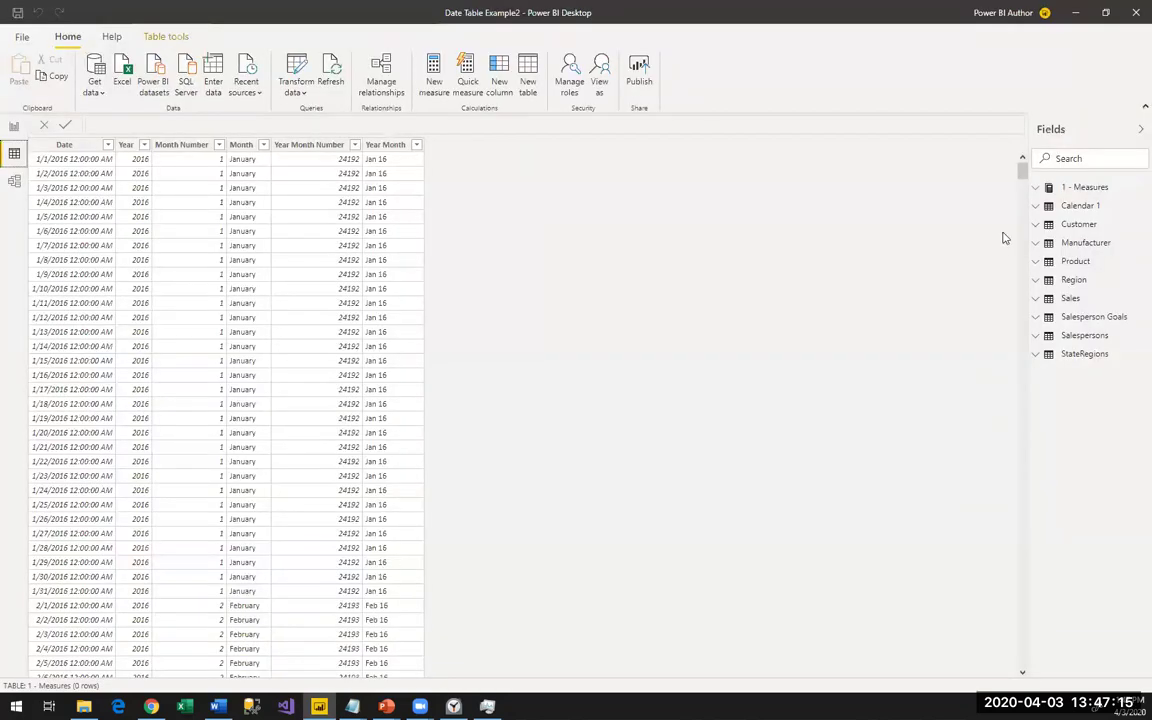
left_click(1077, 207)
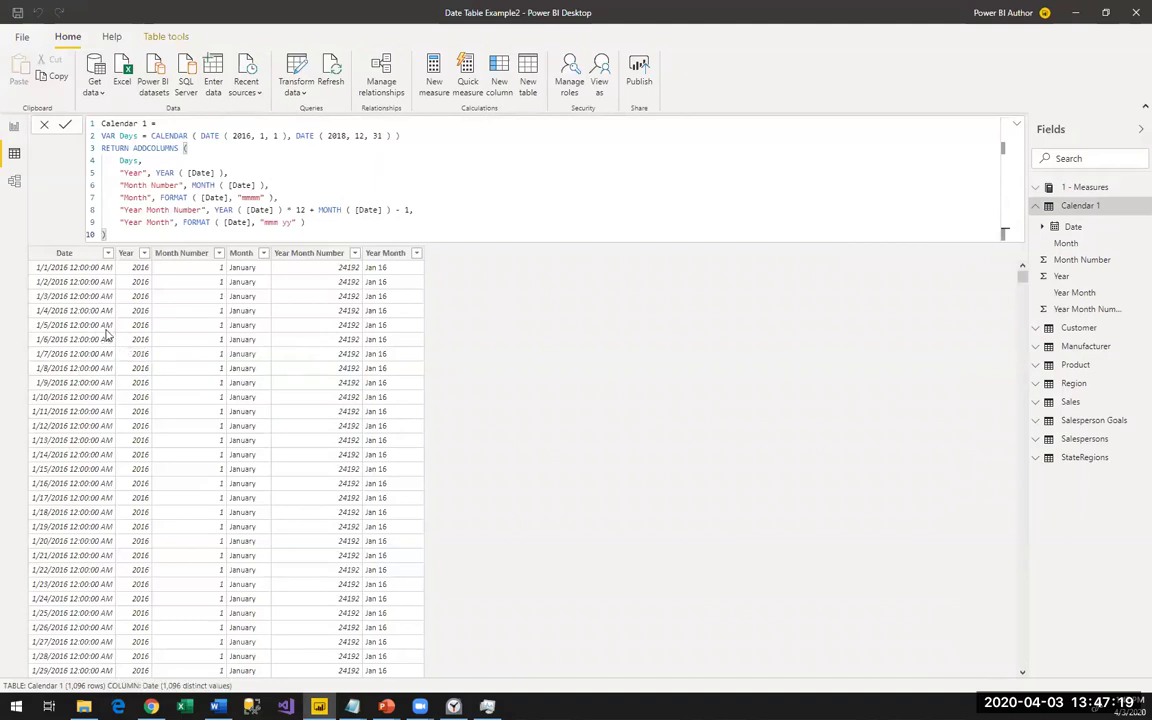
left_click(88, 298)
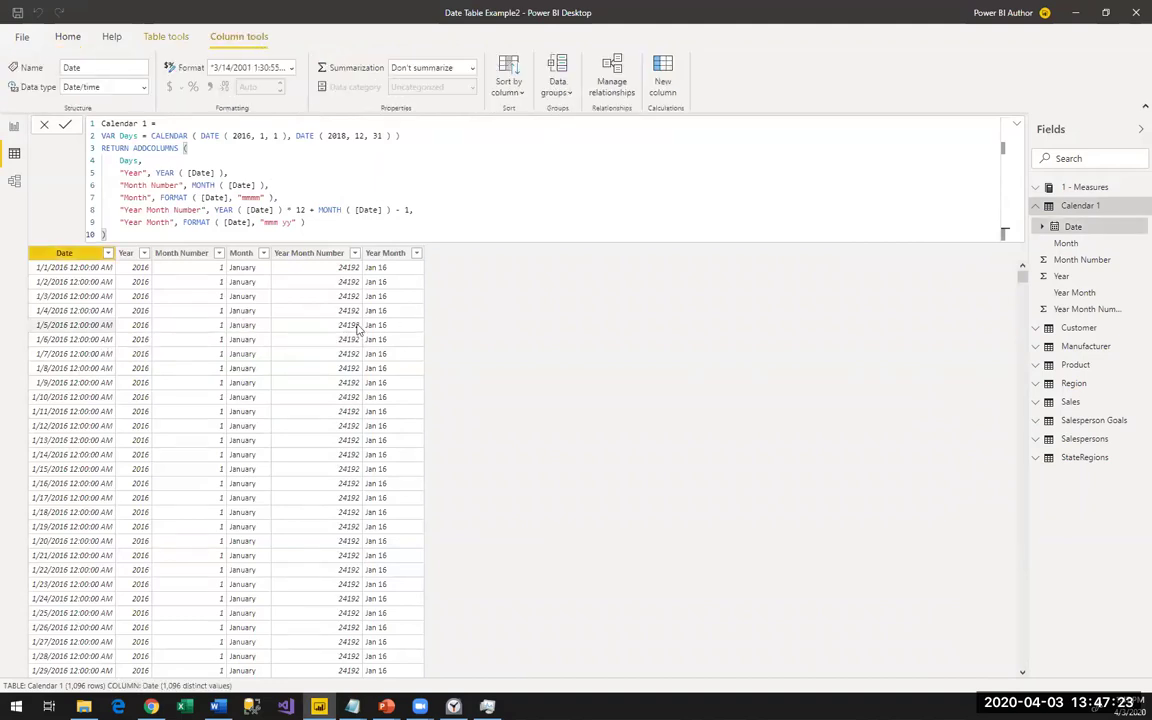
Return to the report and delete the Calendar 1 table from the model.
left_click(14, 127)
right_click(1100, 205)
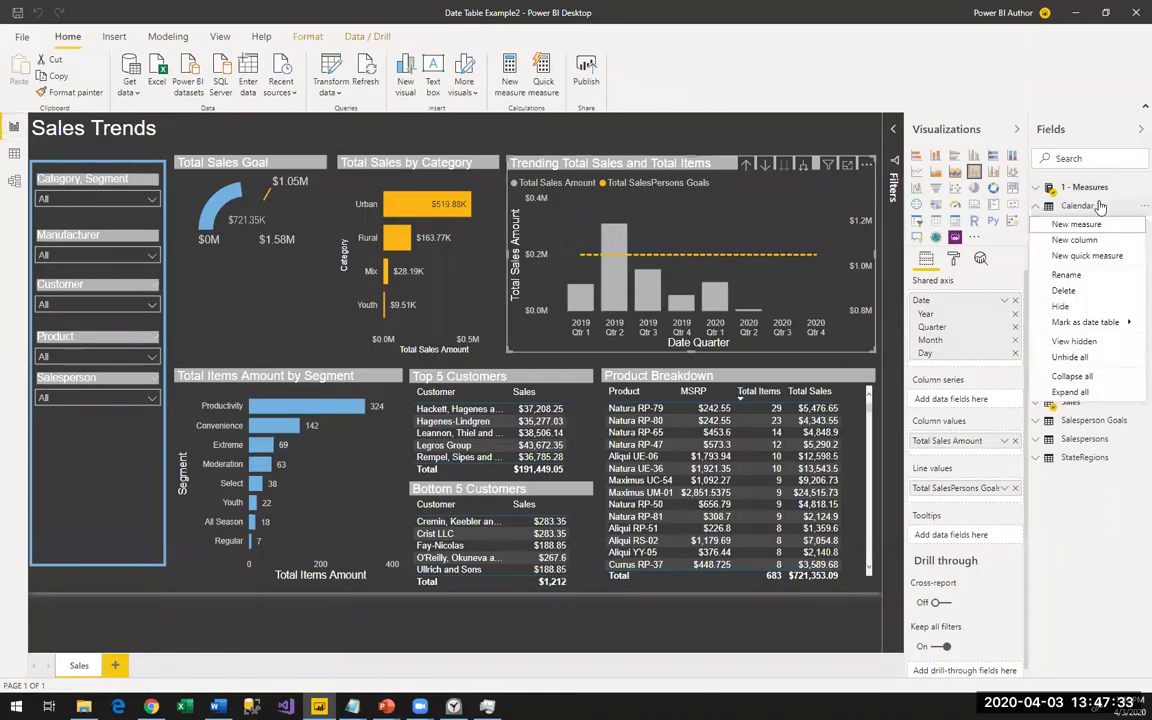
left_click(738, 303)
left_click(641, 373)
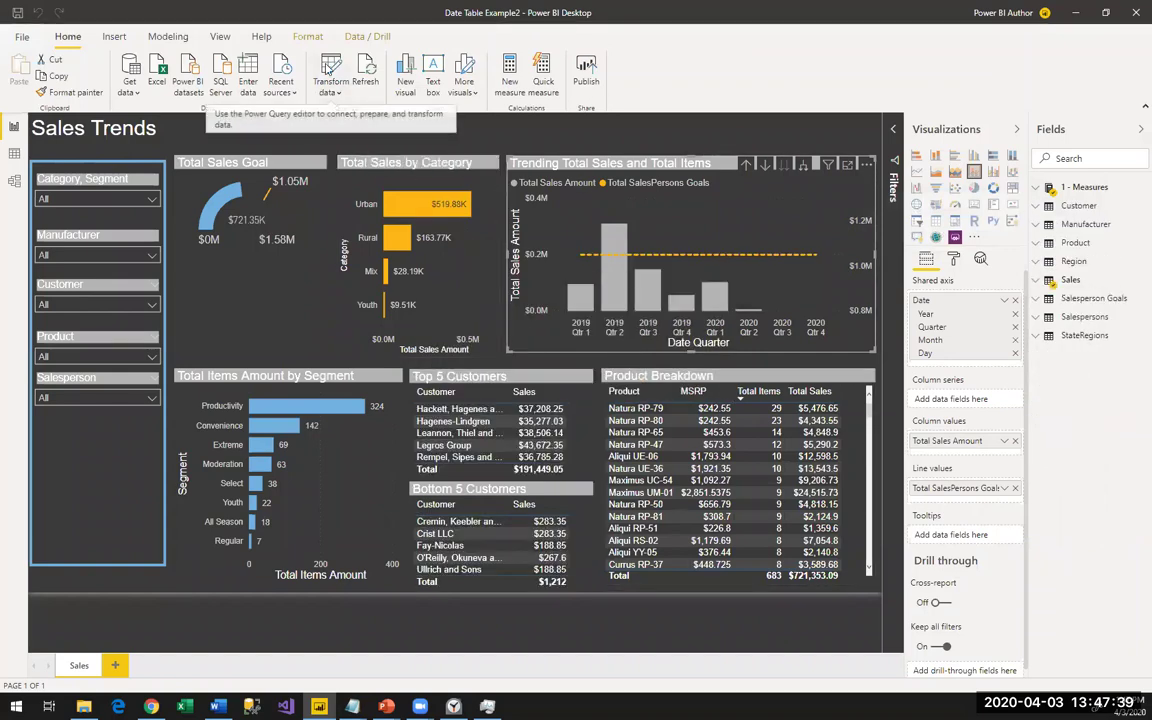
Open the Power Query Editor and create a blank query.
left_click(328, 70)
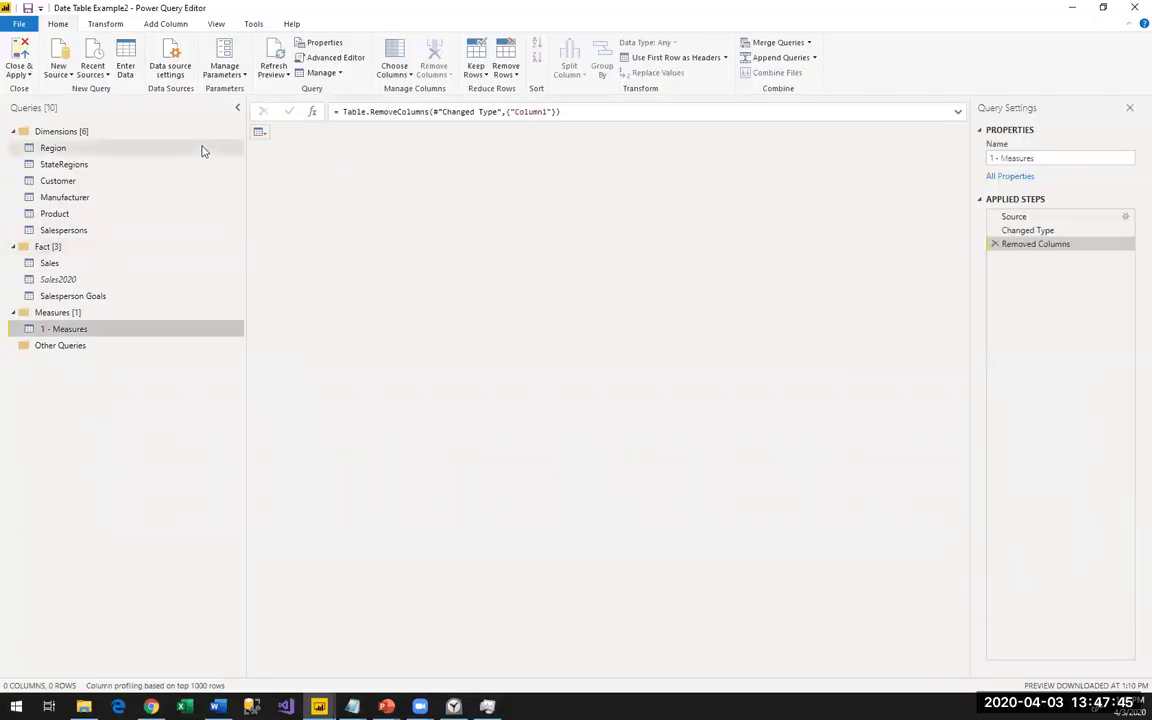
left_click(64, 70)
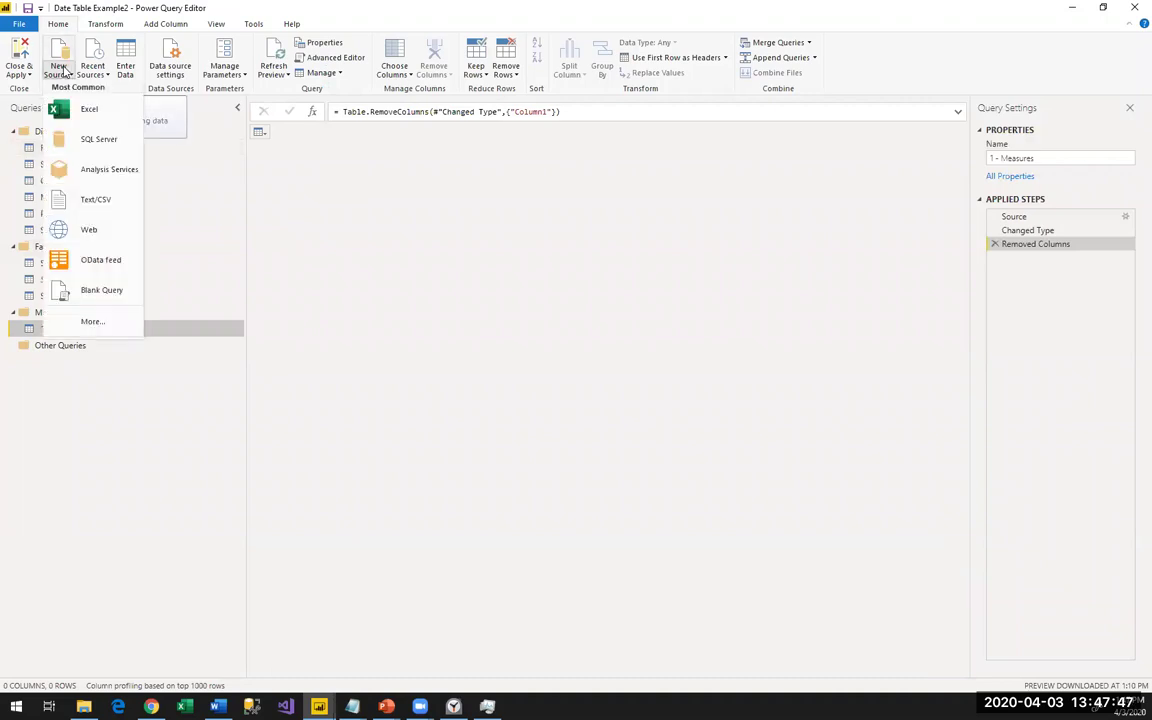
left_click(94, 290)
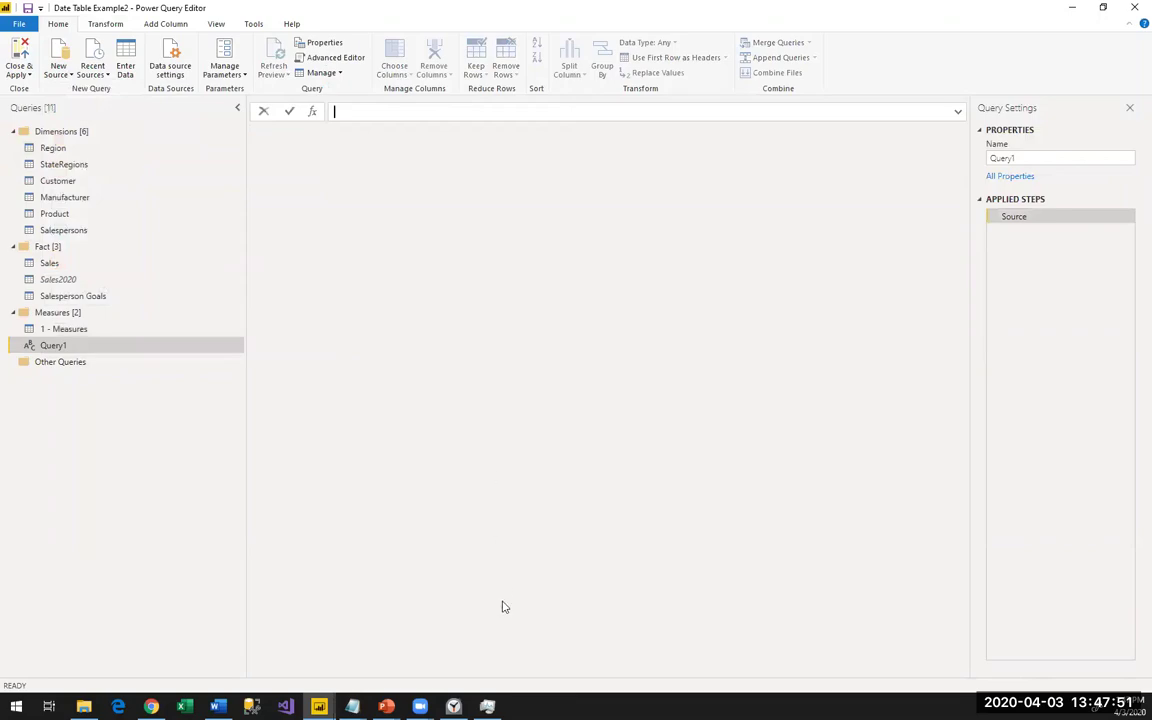
Copy the First Query date function M code from dateFunctionM.txt in Notepad, up to its final Source line.
left_click(352, 706)
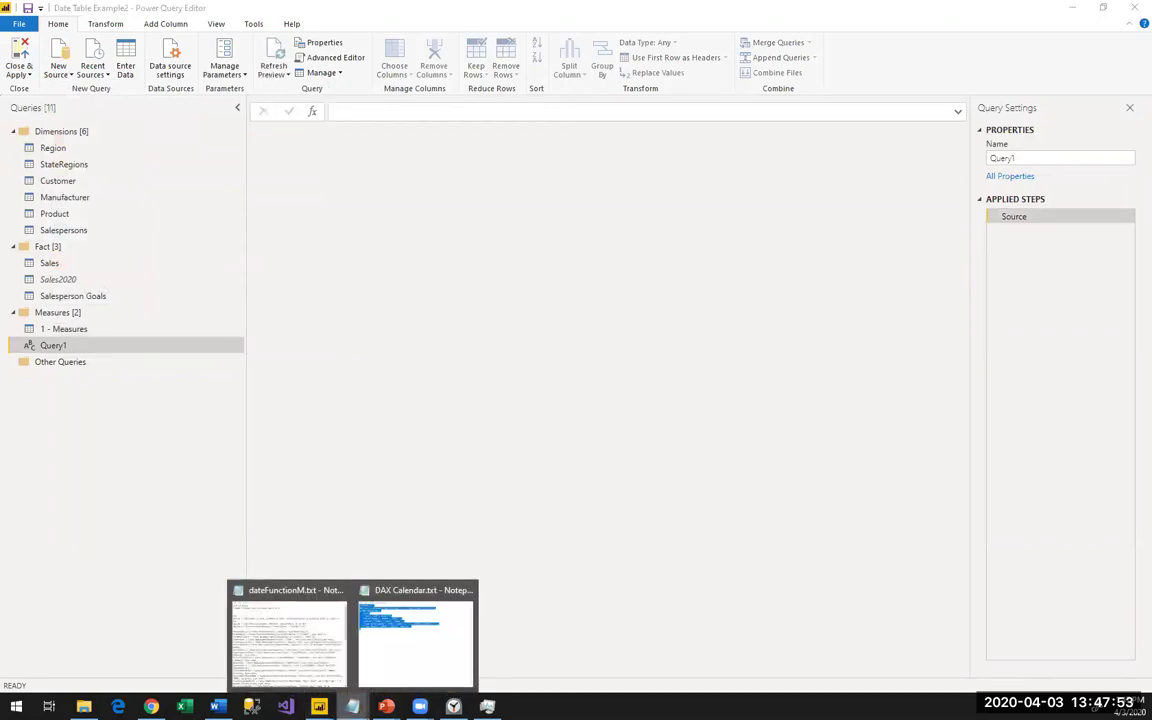
left_click(323, 660)
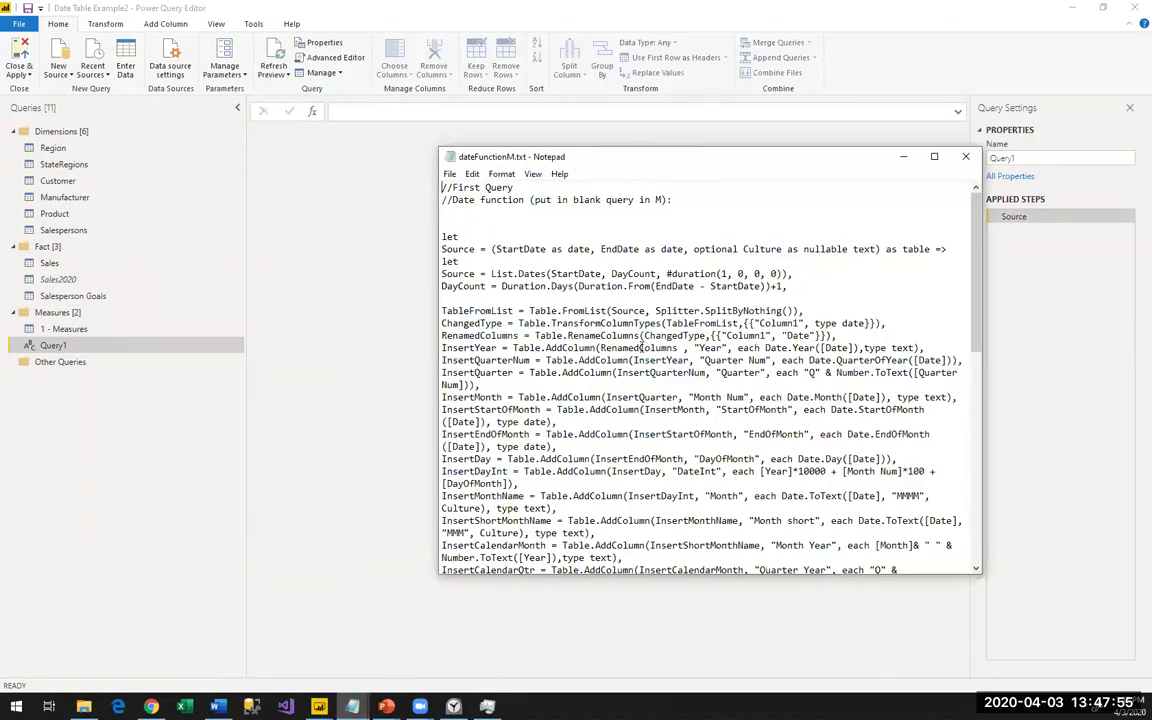
scroll(577, 288, "down", 11)
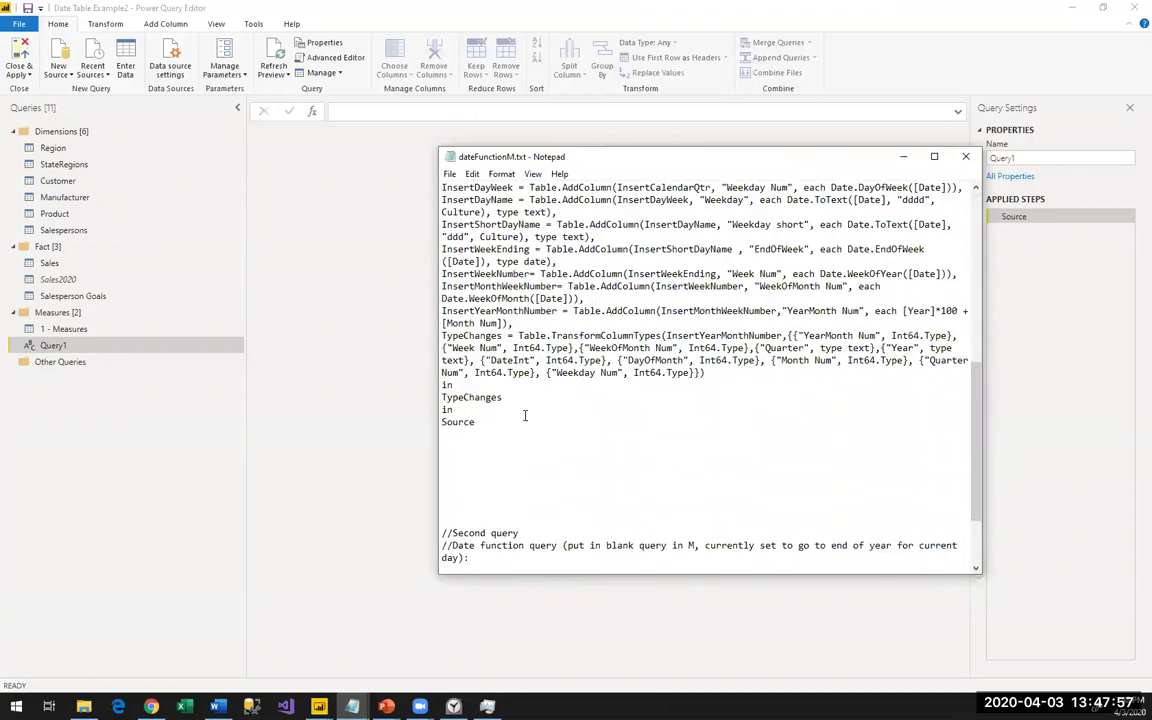
left_click(524, 417, "shift")
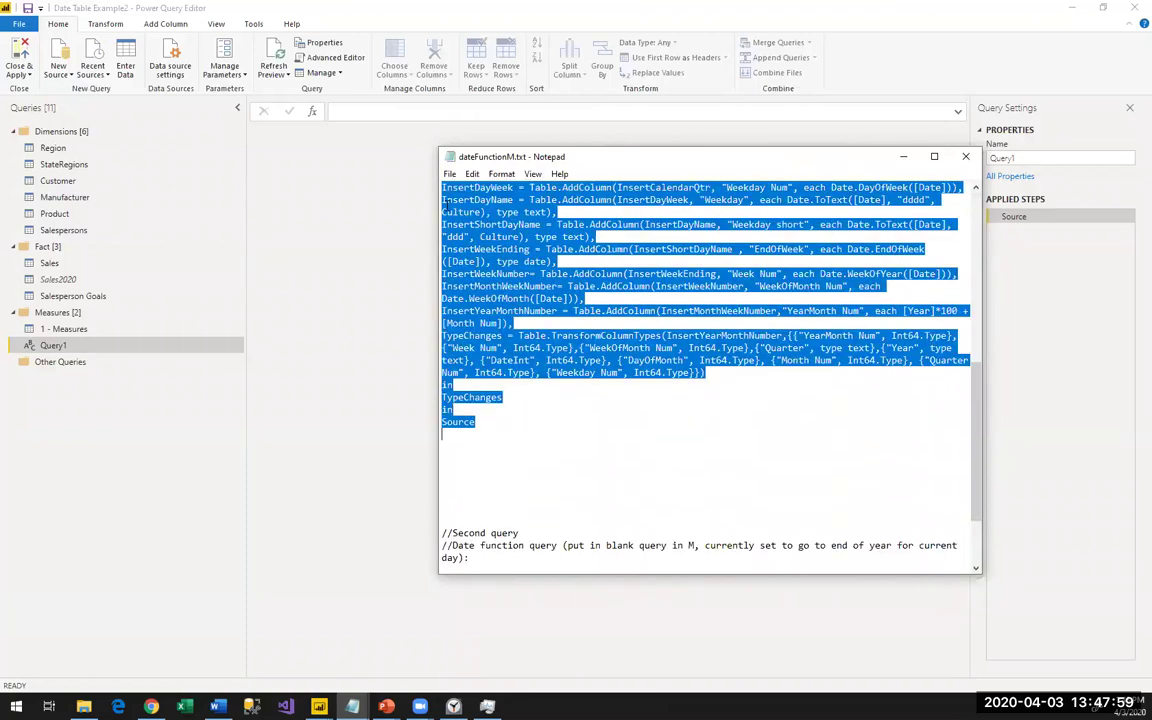
Try to enter the copied date function code directly in the blank query's formula bar in the Power Query Editor.
left_click(420, 6)
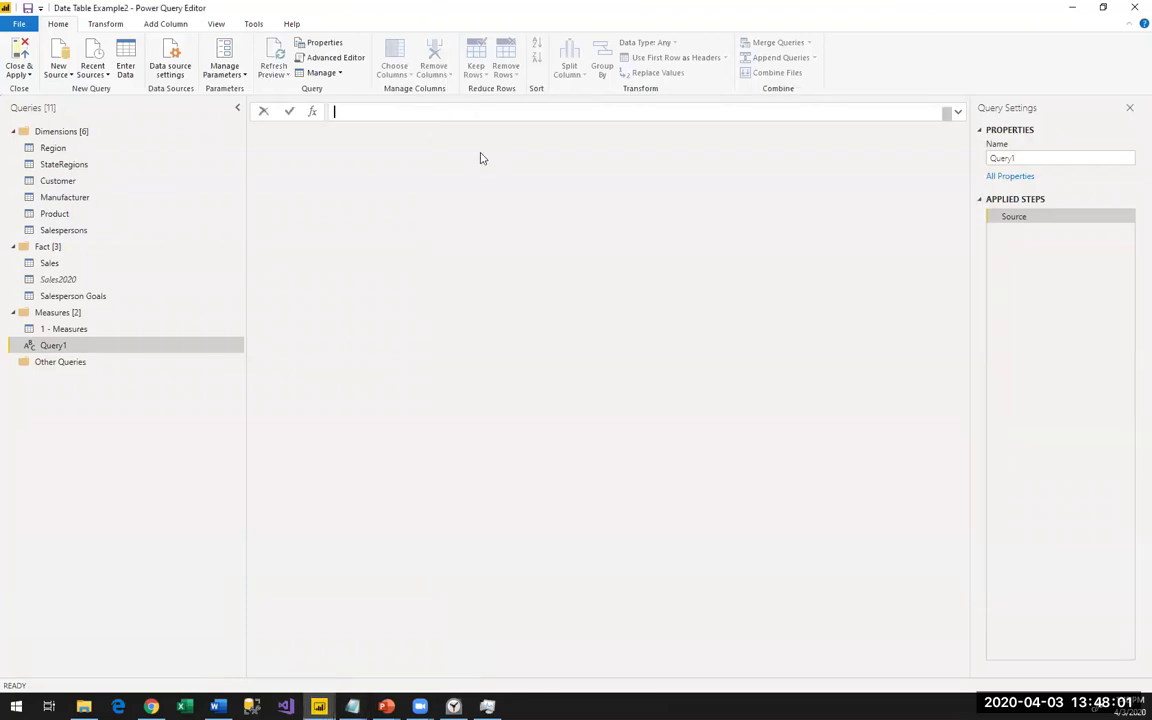
key("ctrl+v")
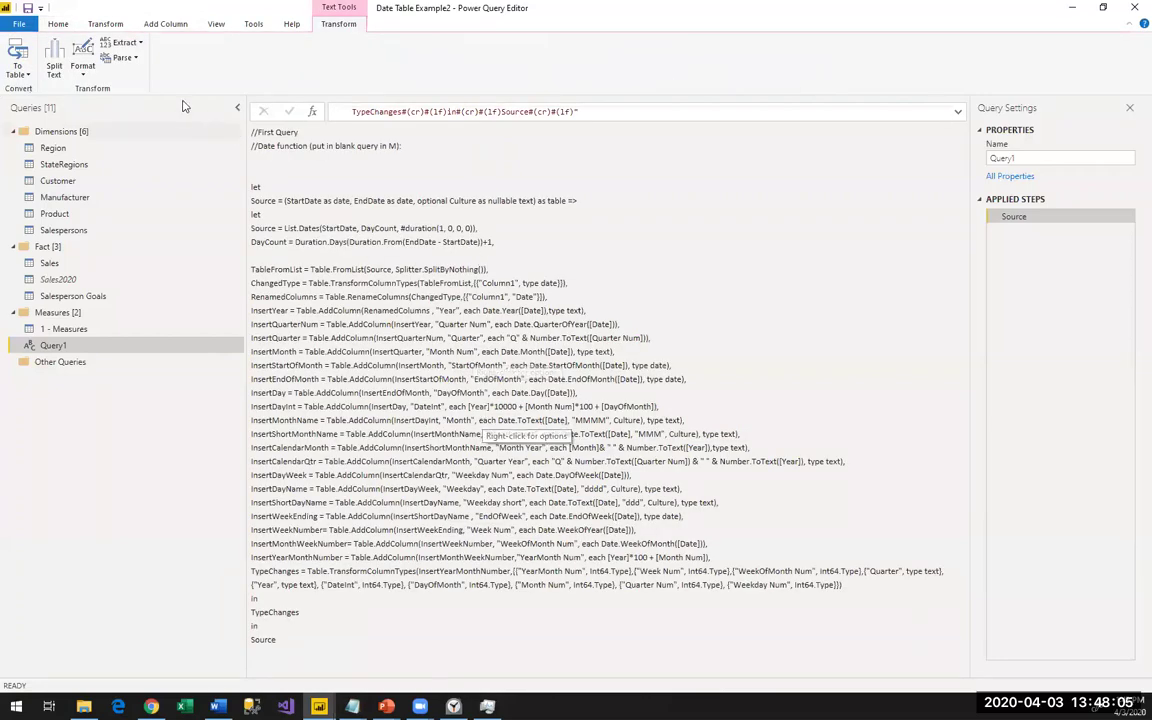
Replace all of Query1's code in the Advanced Editor with the copied date function M code and apply it.
left_click(60, 23)
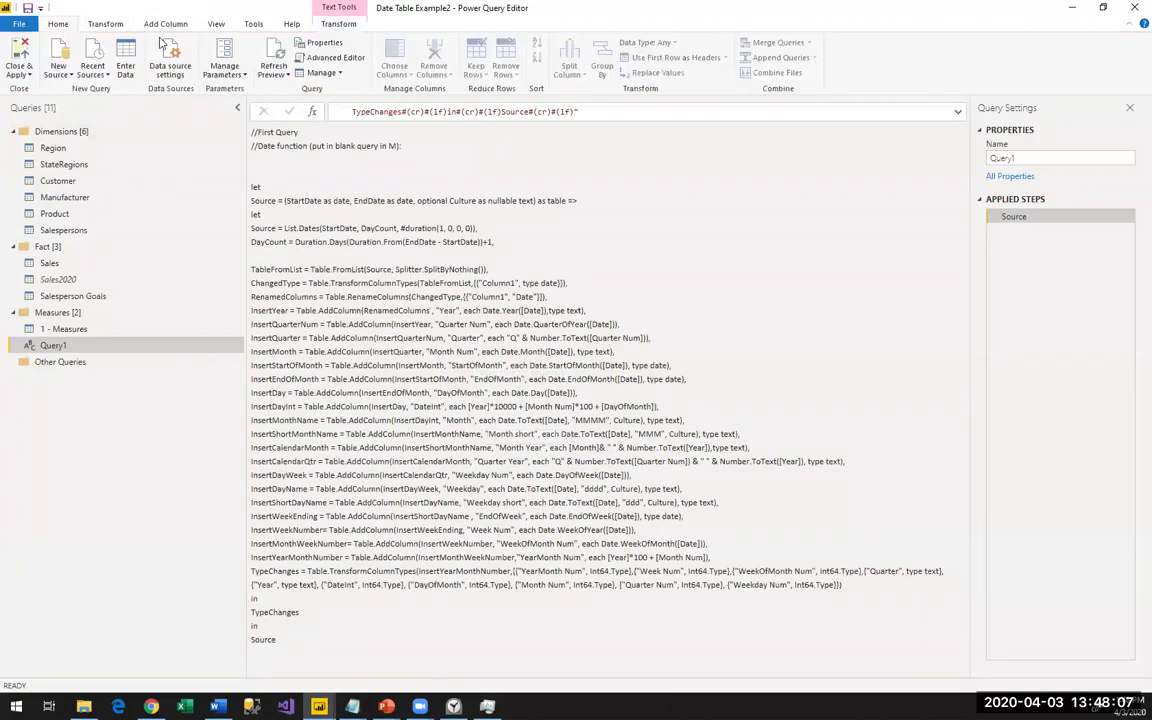
left_click(337, 60)
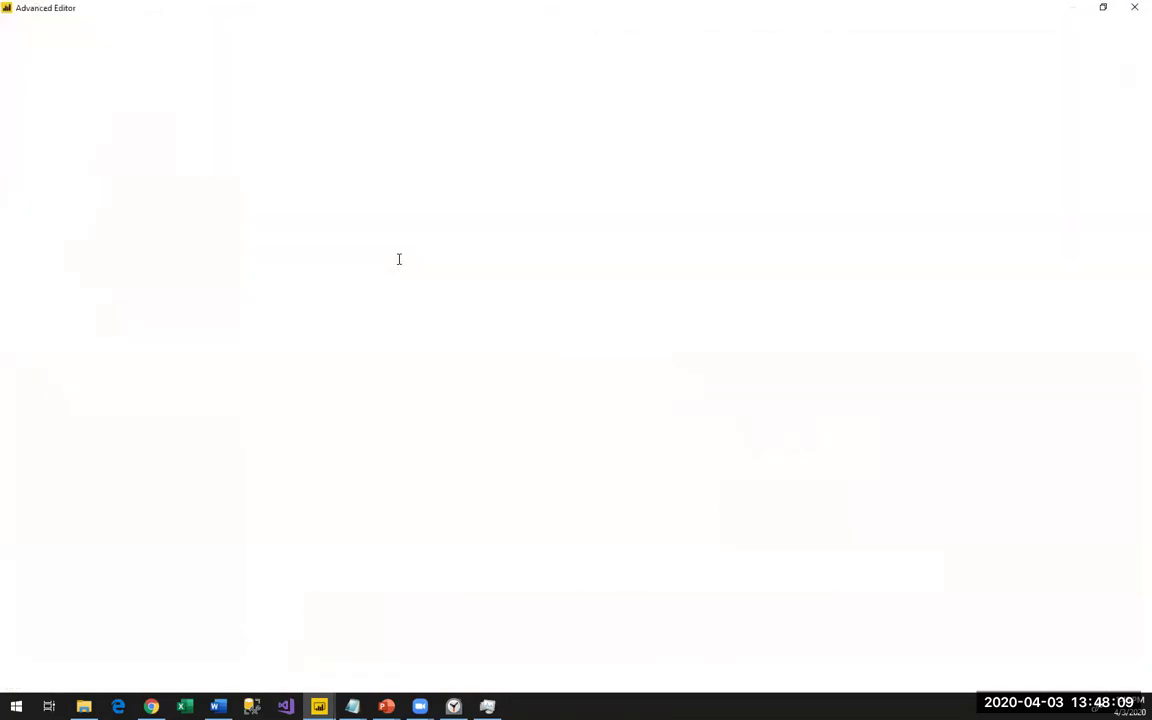
key("Delete")
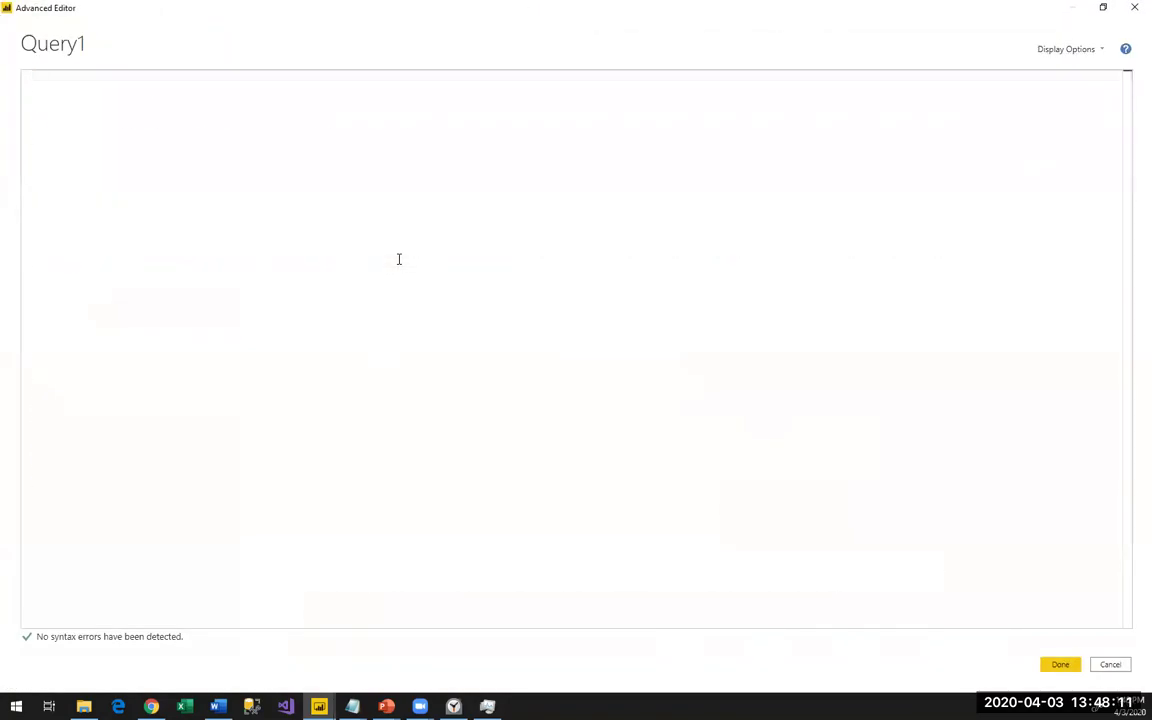
key("ctrl+v")
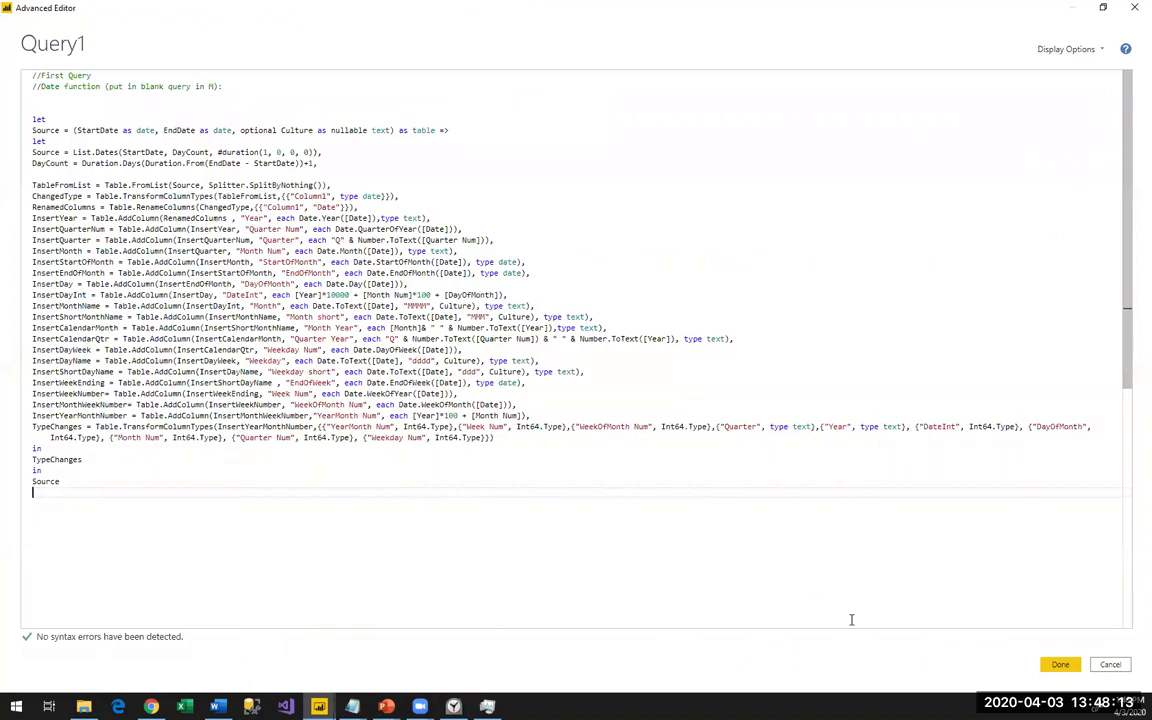
left_click(1060, 664)
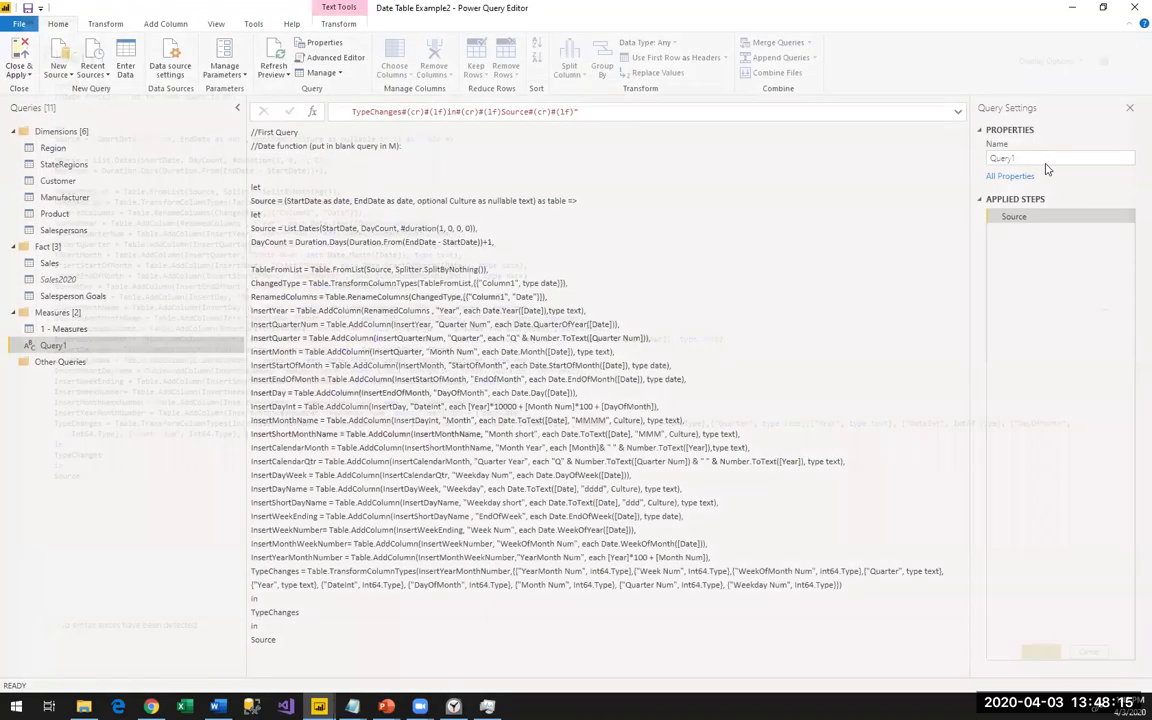
Rename the date function query as DateQuery.
left_click(1029, 158)
double_click(1035, 159)
type("DateQue")
key("Return")
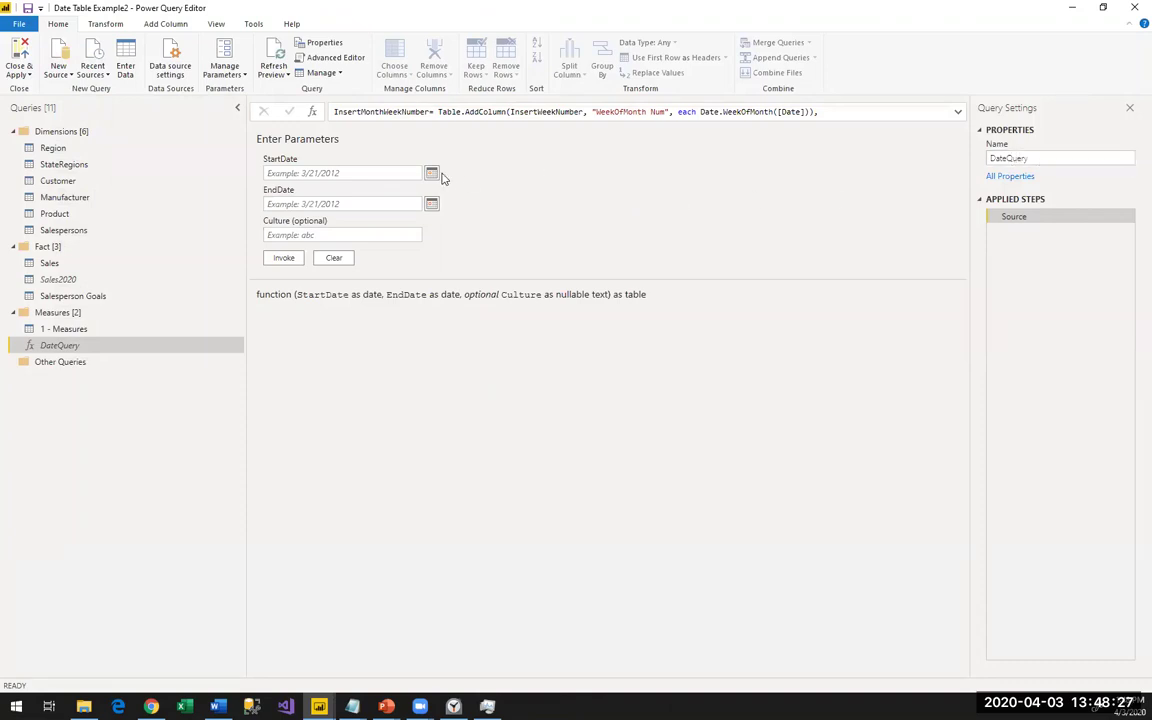
Invoke DateQuery with start date 01/01/2018 and end date 4/17/2020, and look through the columns of the generated table.
left_click(327, 172)
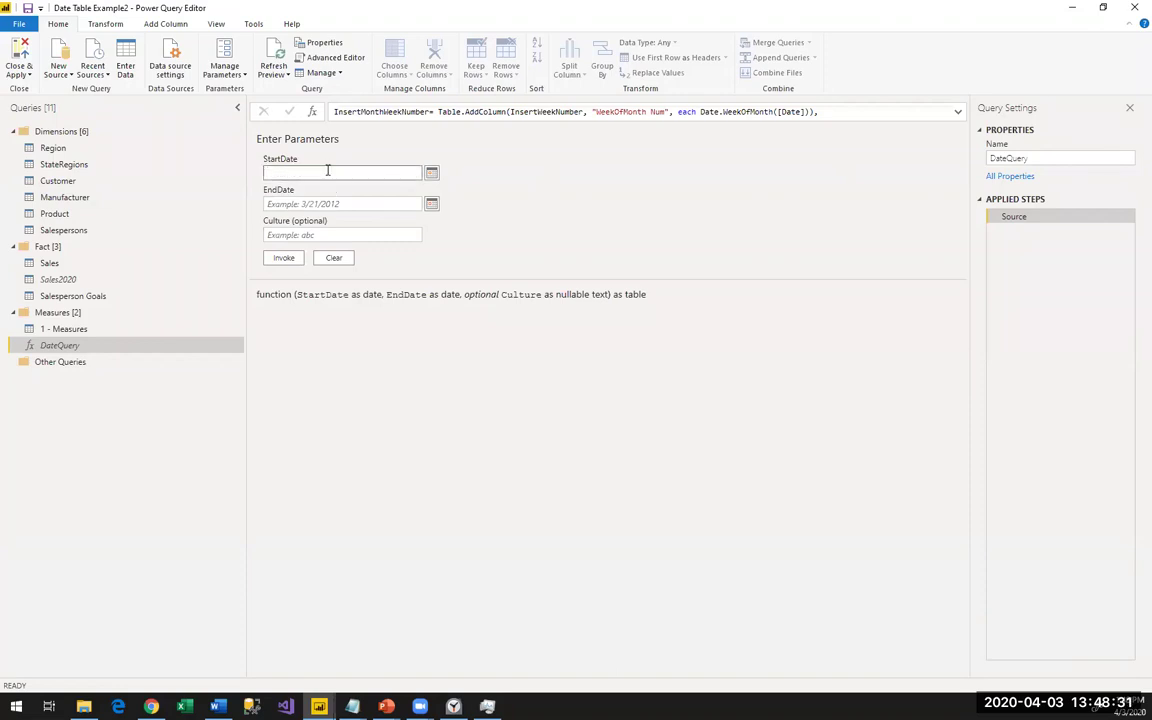
type("01/01/2018")
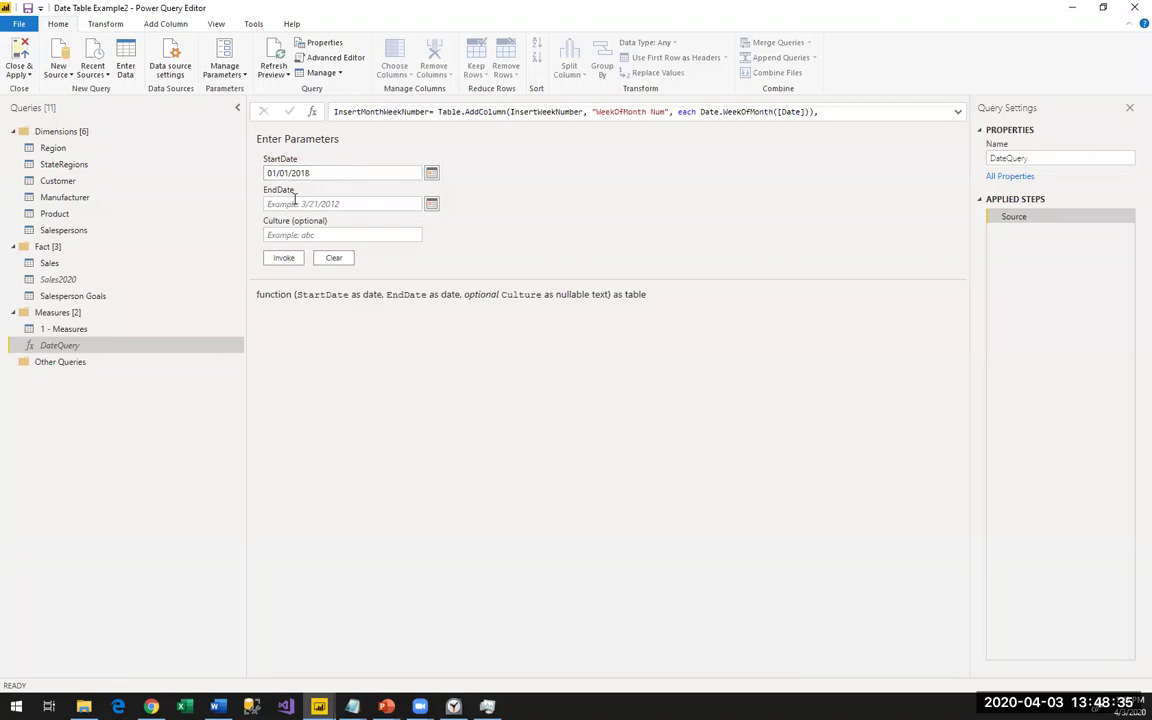
left_click(431, 204)
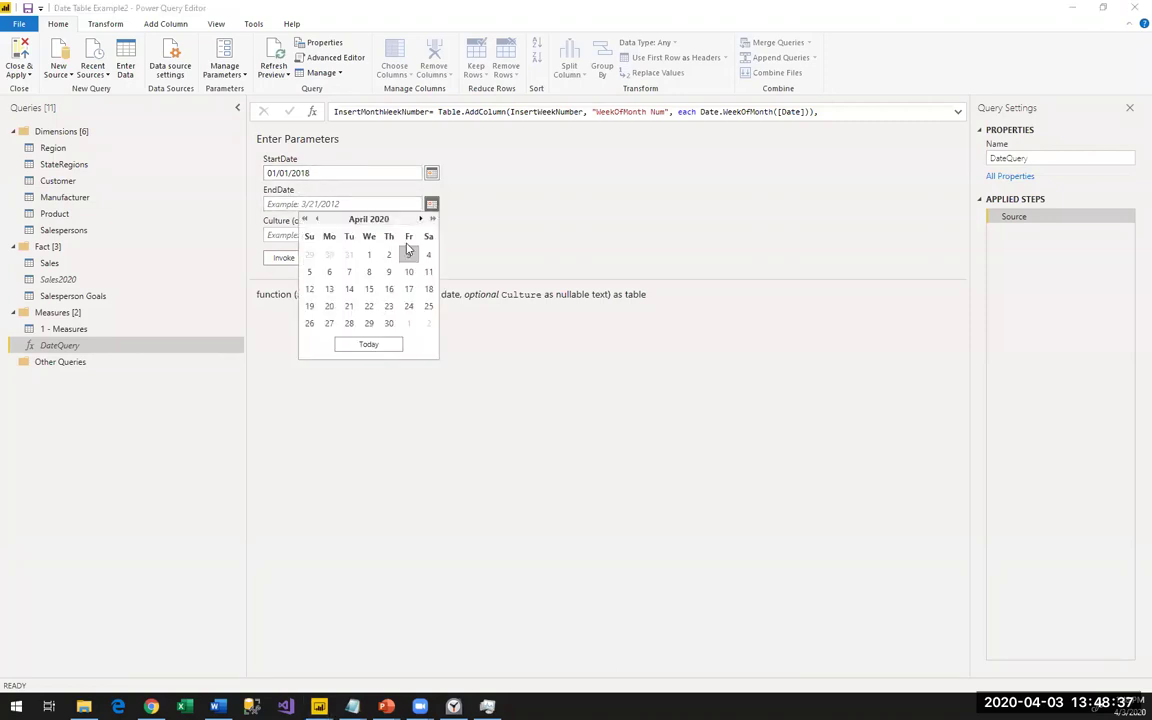
left_click(409, 289)
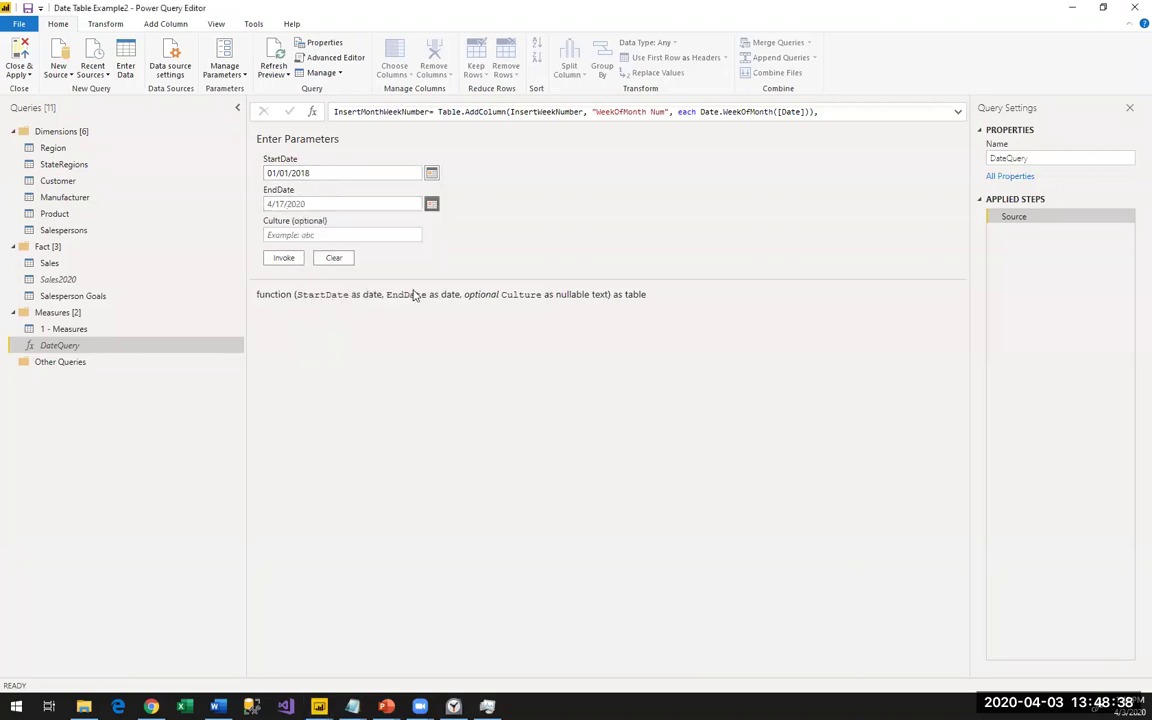
left_click(283, 260)
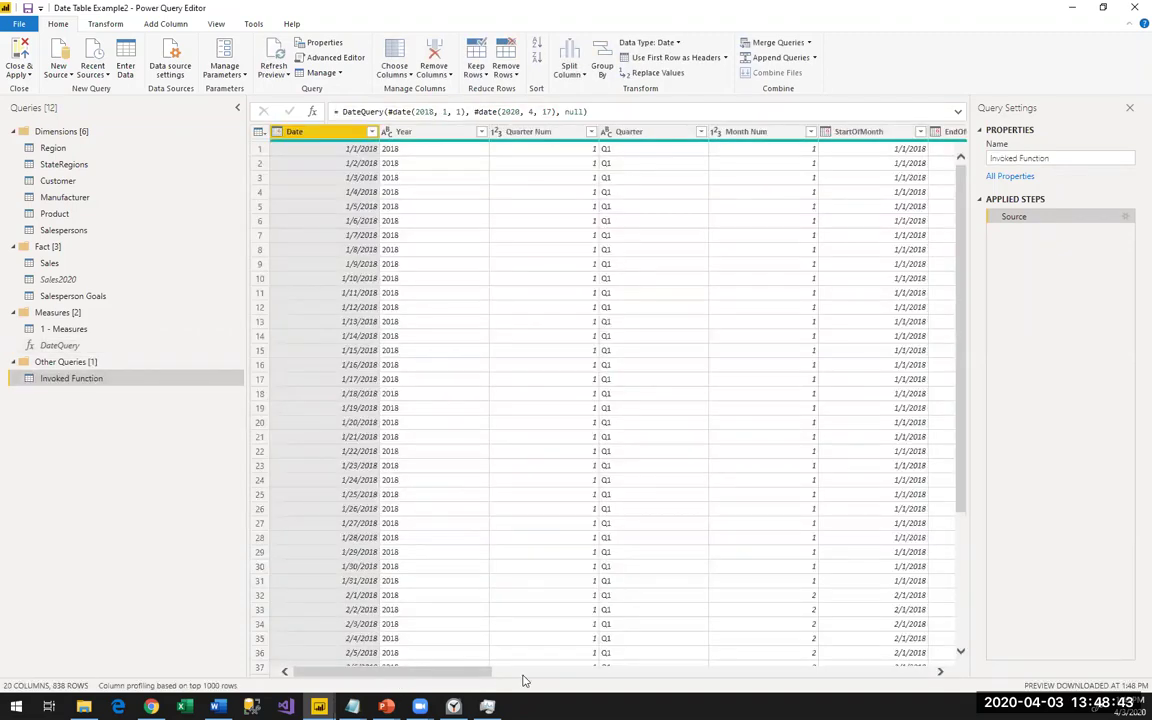
left_click_drag(470, 678, 605, 675)
left_click_drag(626, 675, 885, 653)
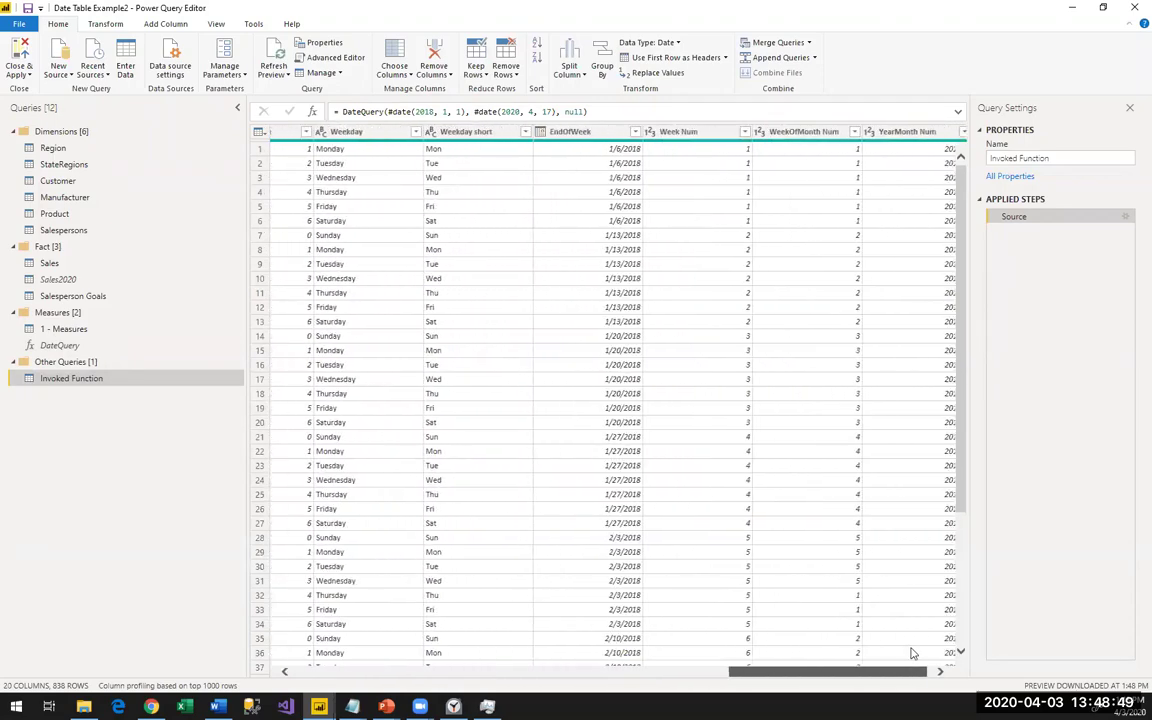
left_click_drag(762, 672, 350, 674)
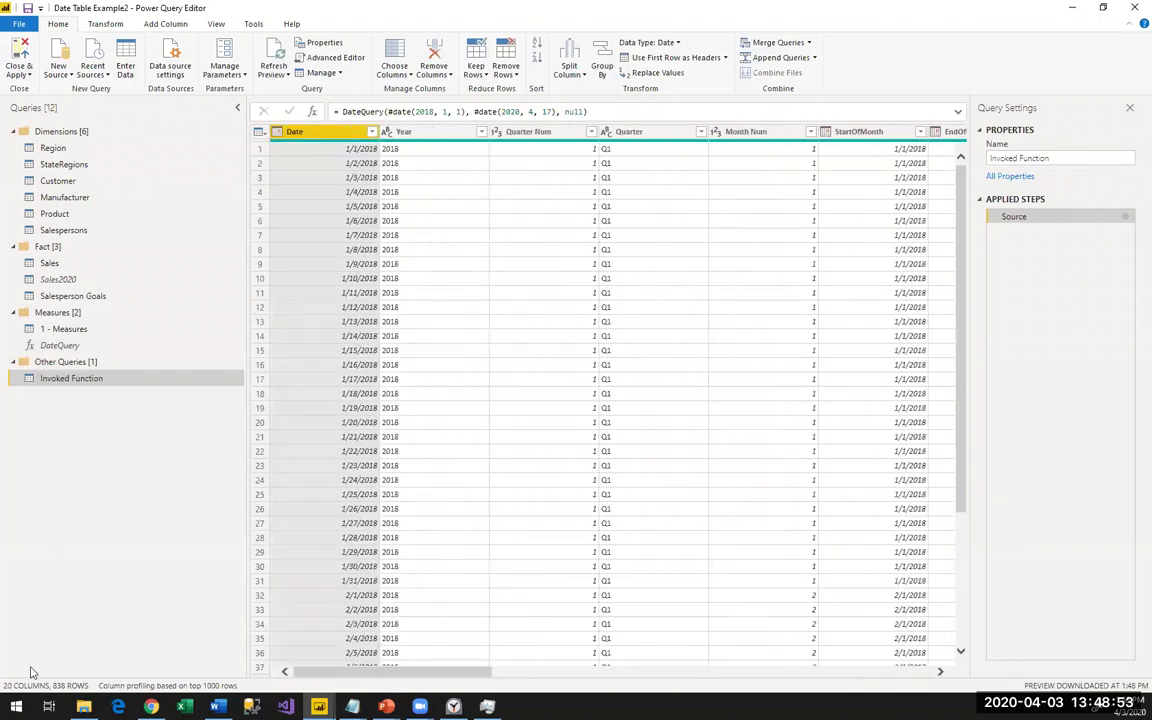
Delete the Invoked Function query.
right_click(71, 381)
left_click(116, 427)
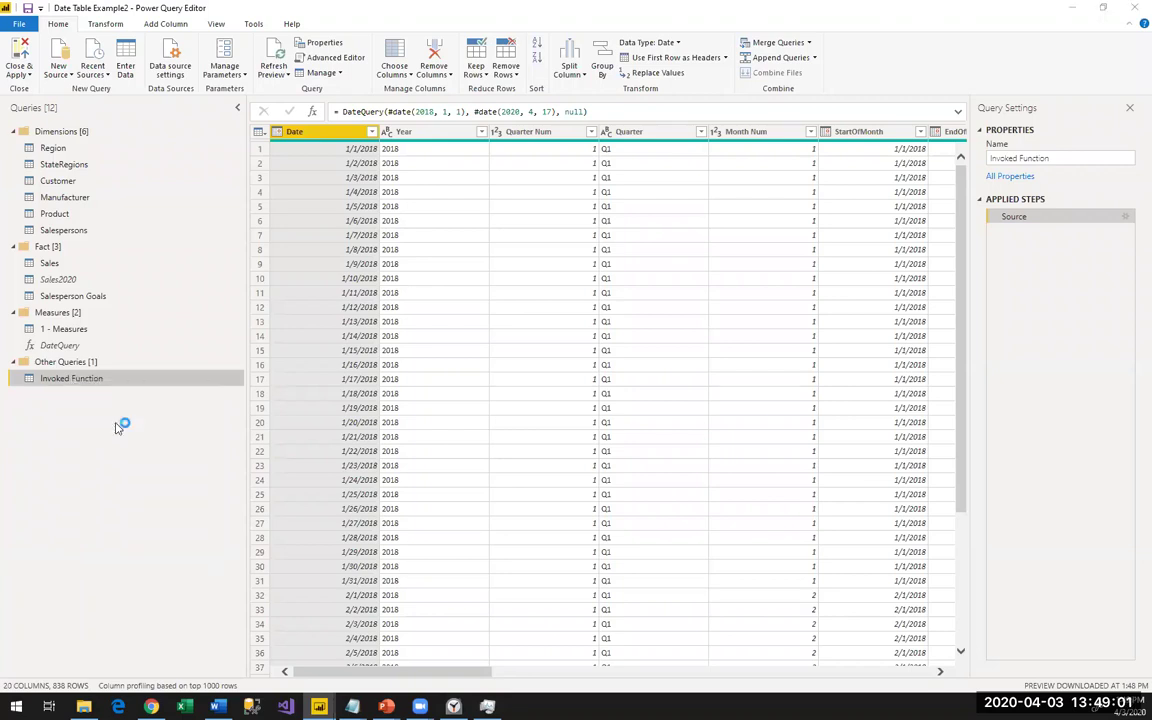
left_click(640, 372)
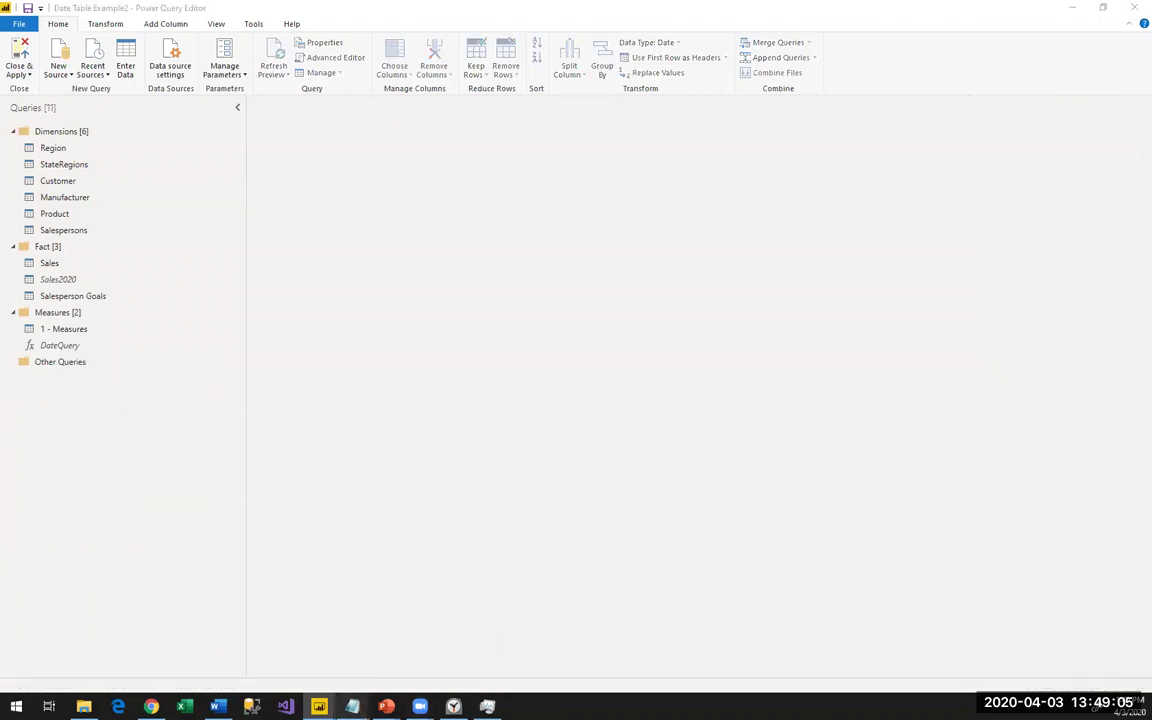
Copy the Second query M code that calls DateQuery from dateFunctionM.txt in Notepad.
mouse_move(352, 706)
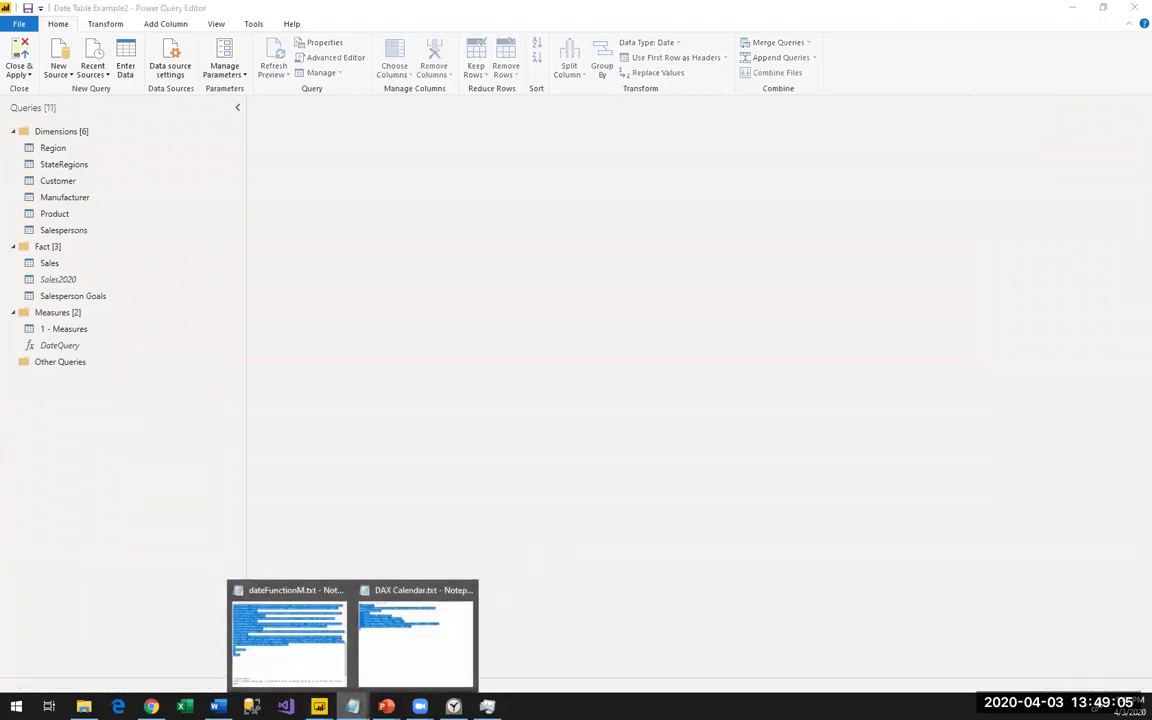
left_click(288, 630)
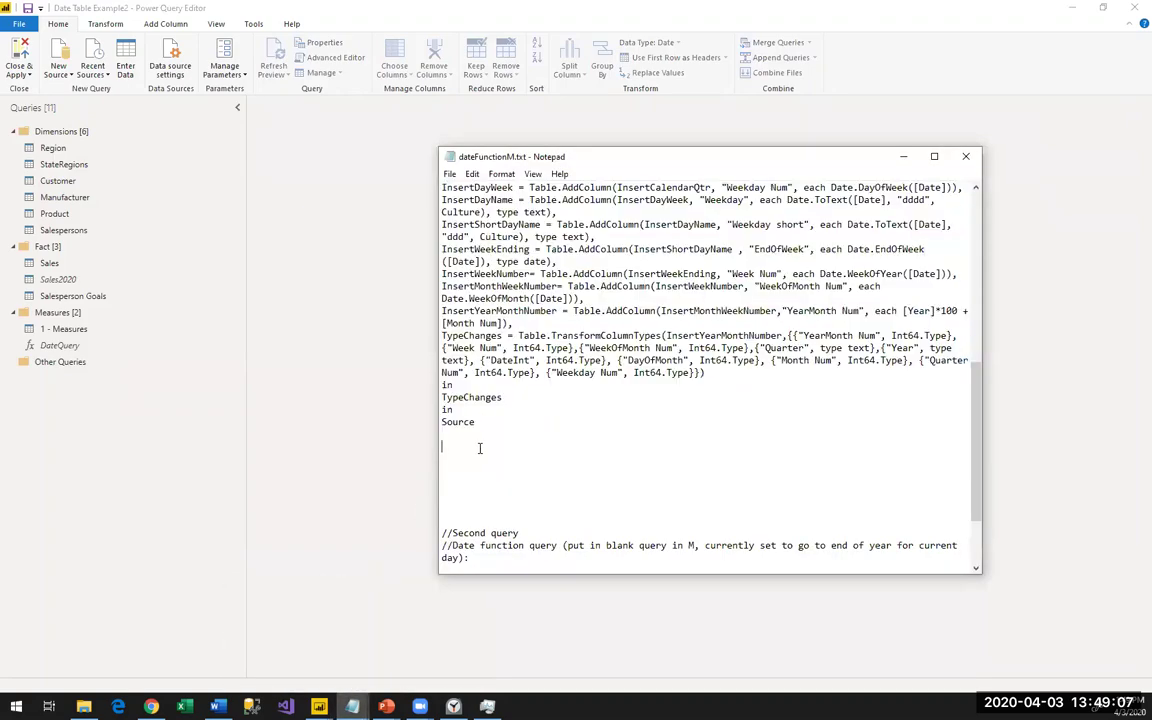
scroll(470, 430, "down", 3)
left_click(459, 408)
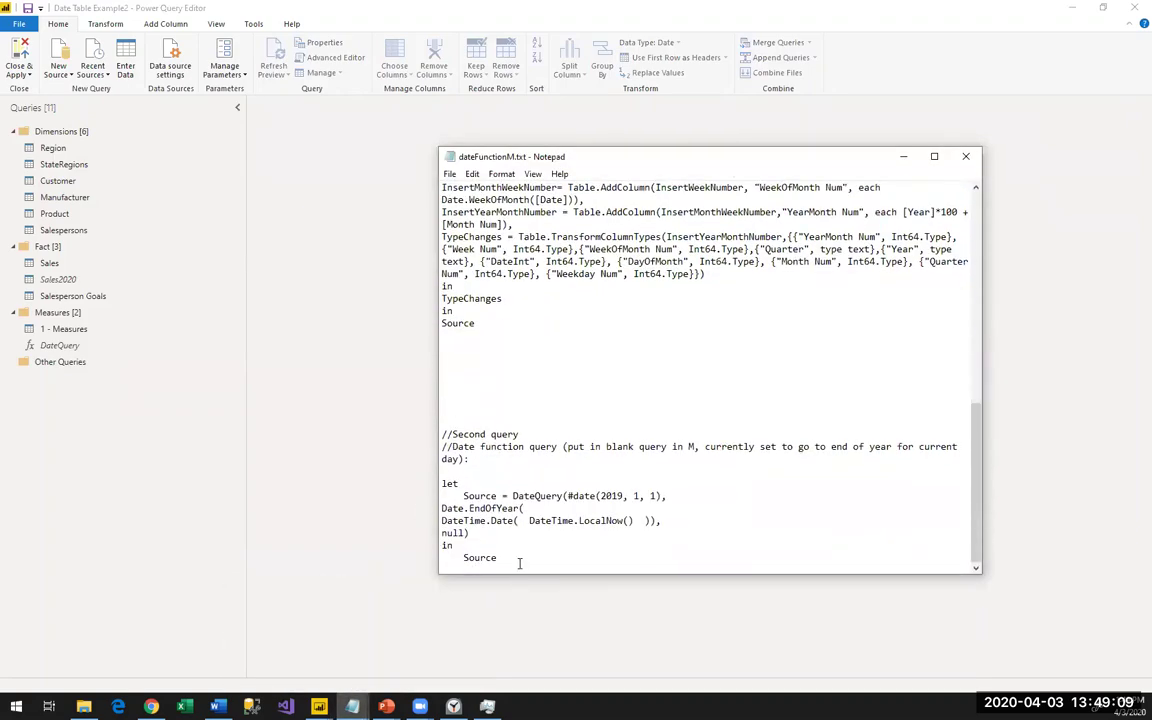
left_click(519, 565, "shift")
key("ctrl+c")
Create another blank query in the Power Query Editor and replace its Advanced Editor code with the copied Second query code.
left_click(325, 312)
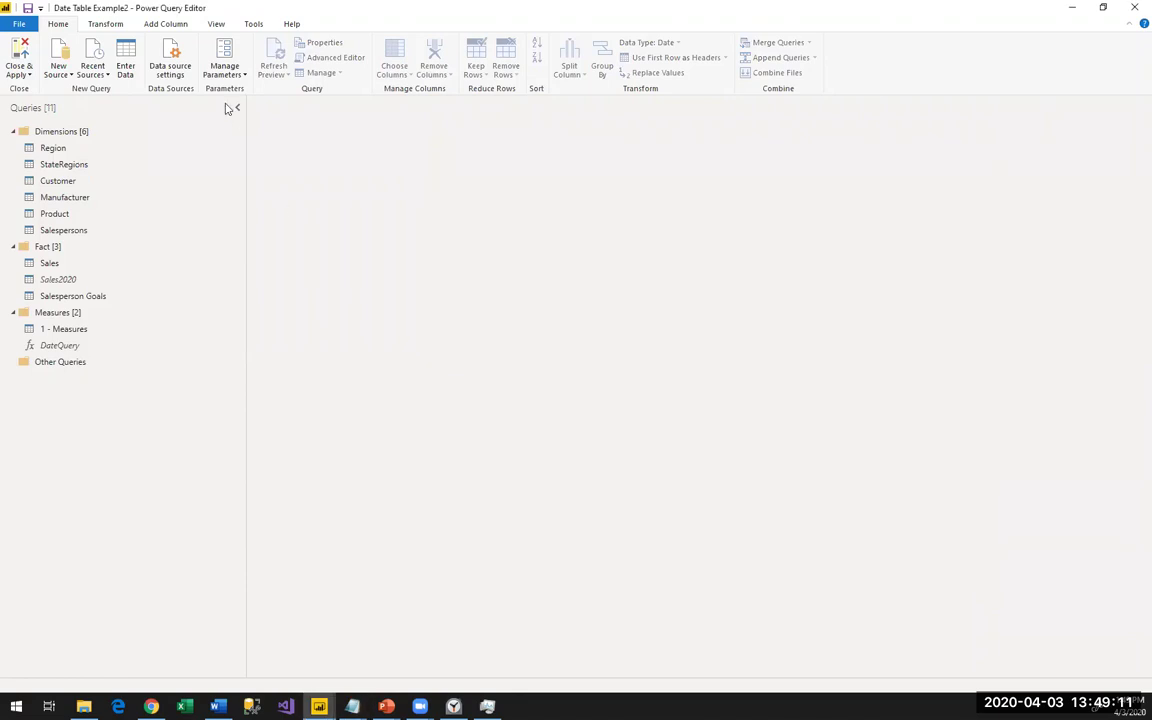
left_click(58, 68)
left_click(110, 300)
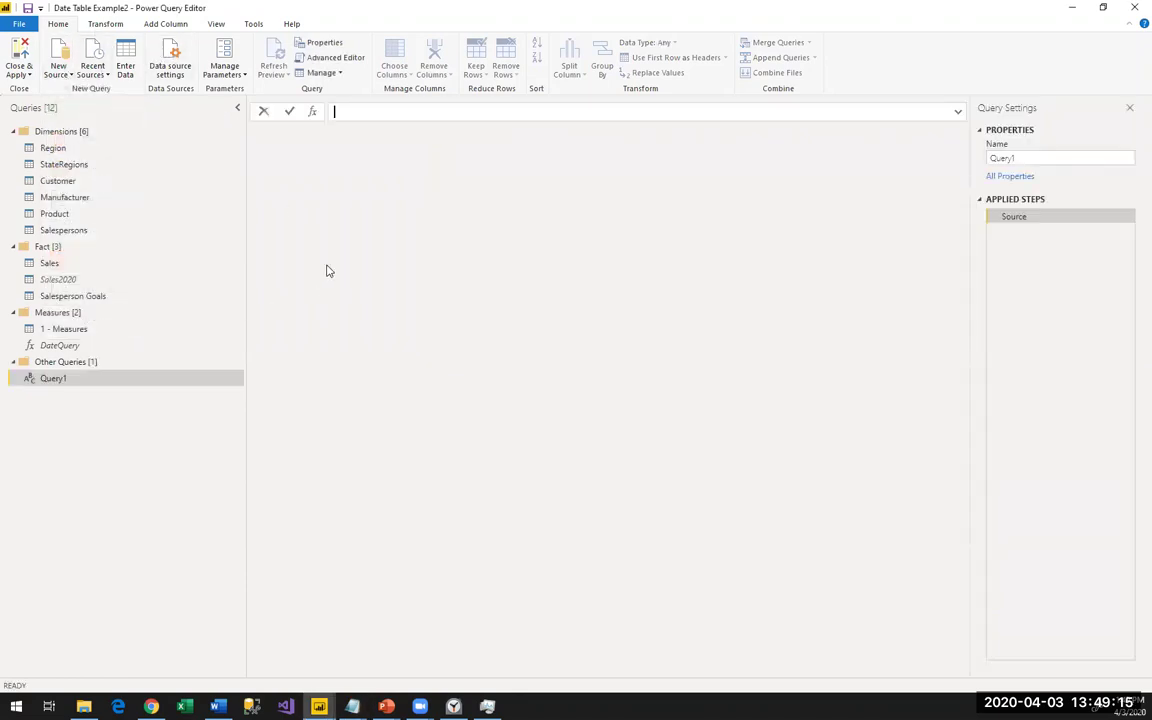
left_click(330, 57)
key("ctrl+a")
key("ctrl+v")
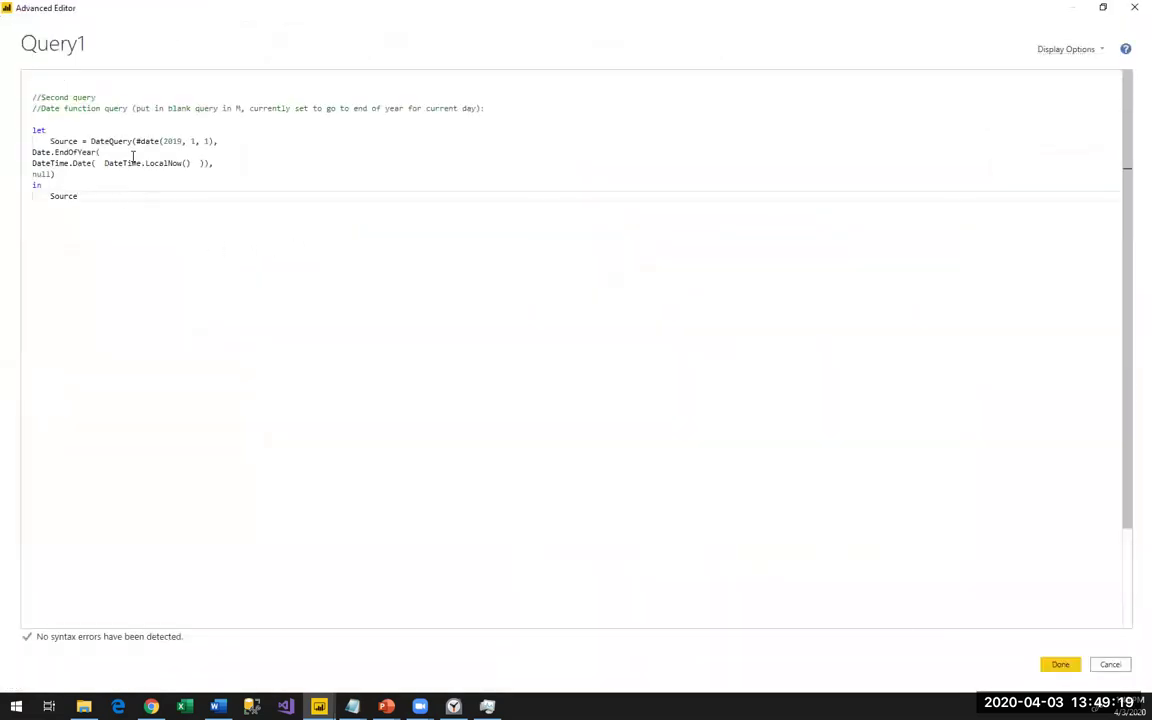
Review the 2019 start year and the DateTime.LocalNow end date expression in Query1's code, and apply the code.
double_click(176, 140)
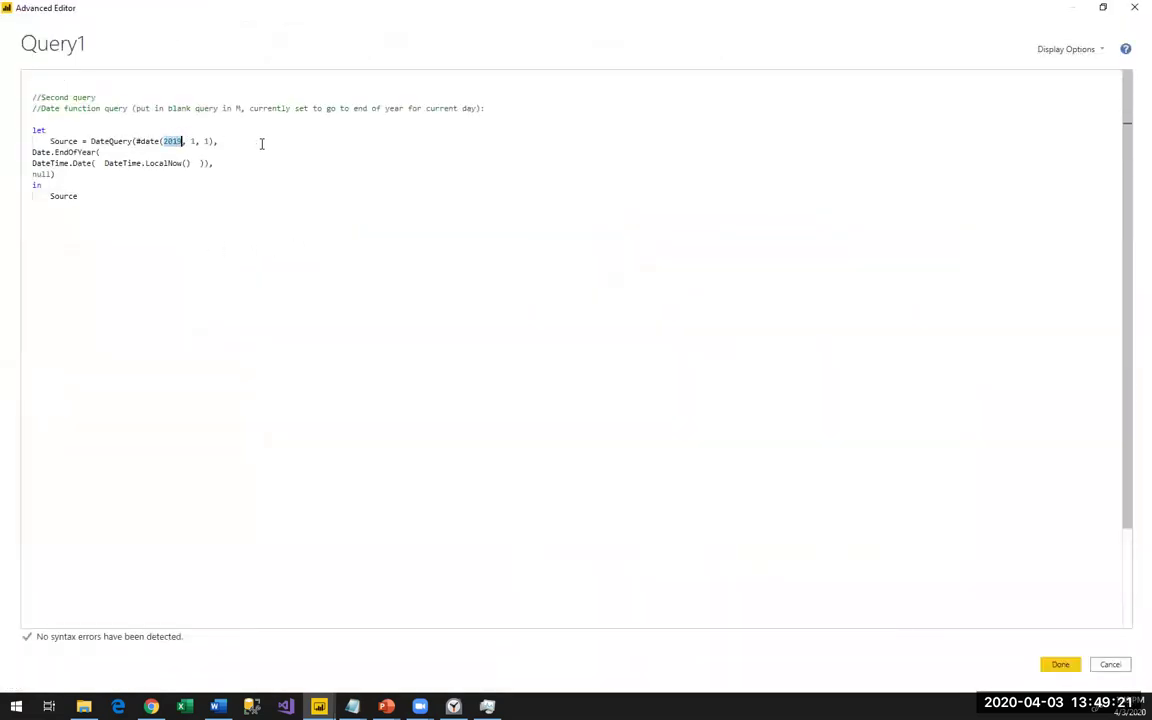
left_click(75, 162)
left_click_drag(105, 162, 196, 163)
left_click_drag(32, 163, 220, 166)
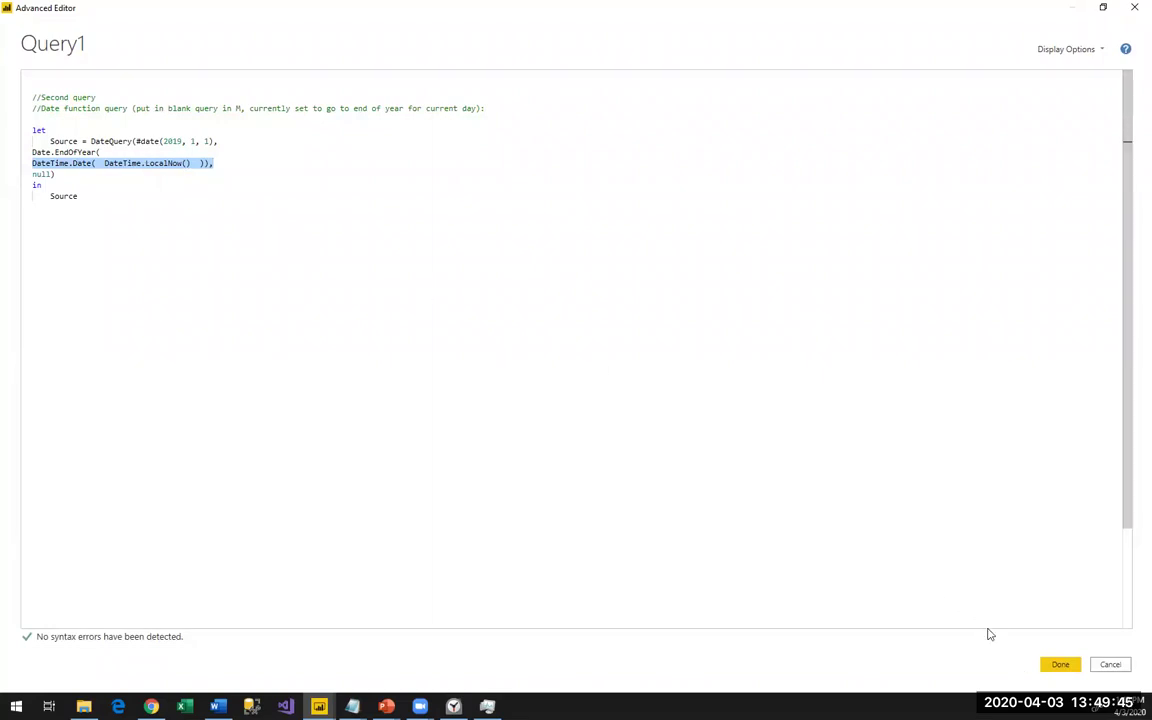
left_click(1066, 666)
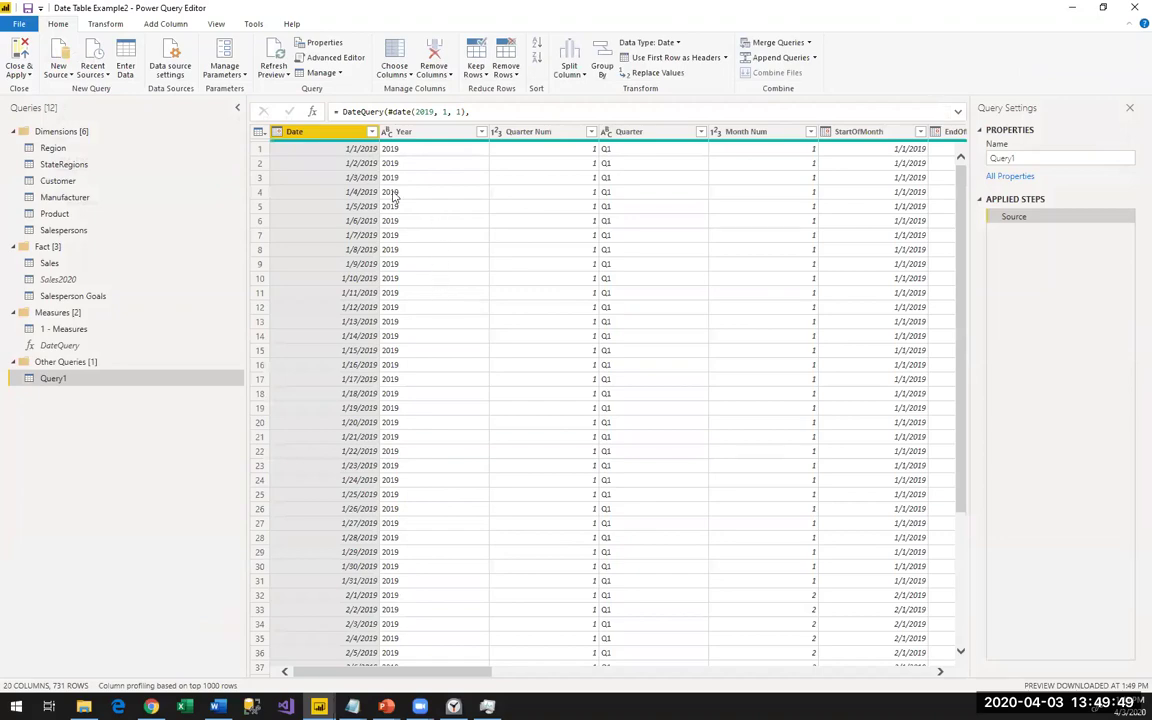
Rename Query1 as Calendar and move it into the Dimensions query group.
scroll(589, 296, "down", 20)
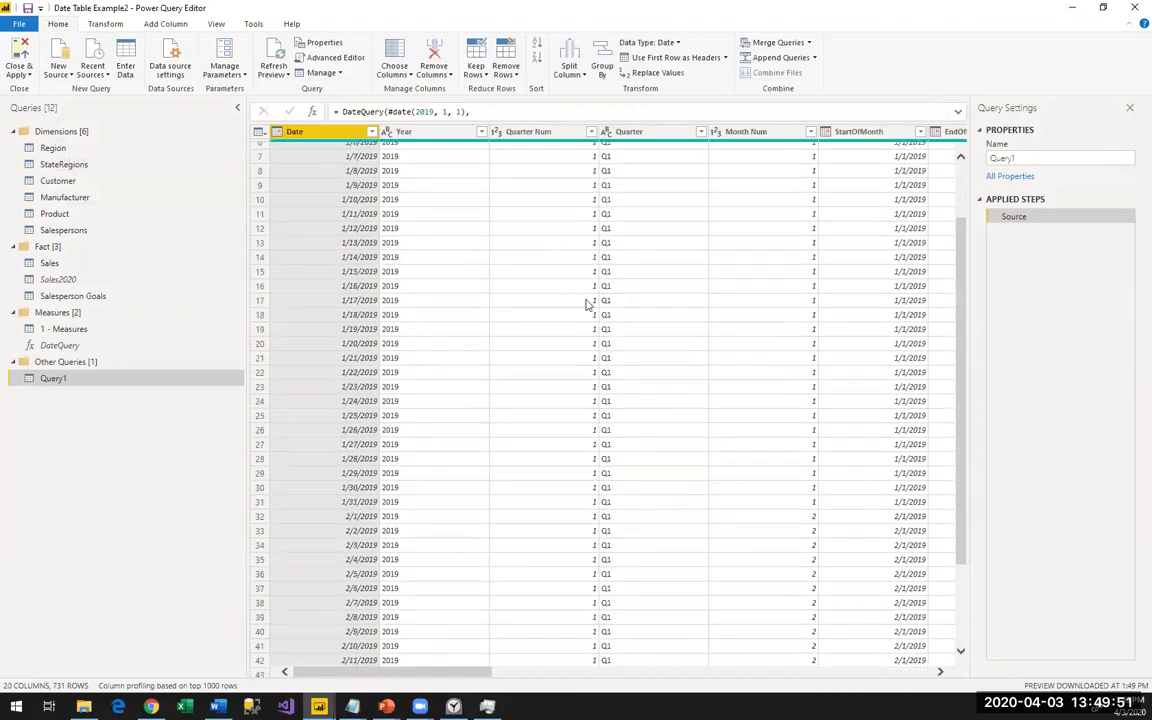
scroll(380, 460, "down", 20)
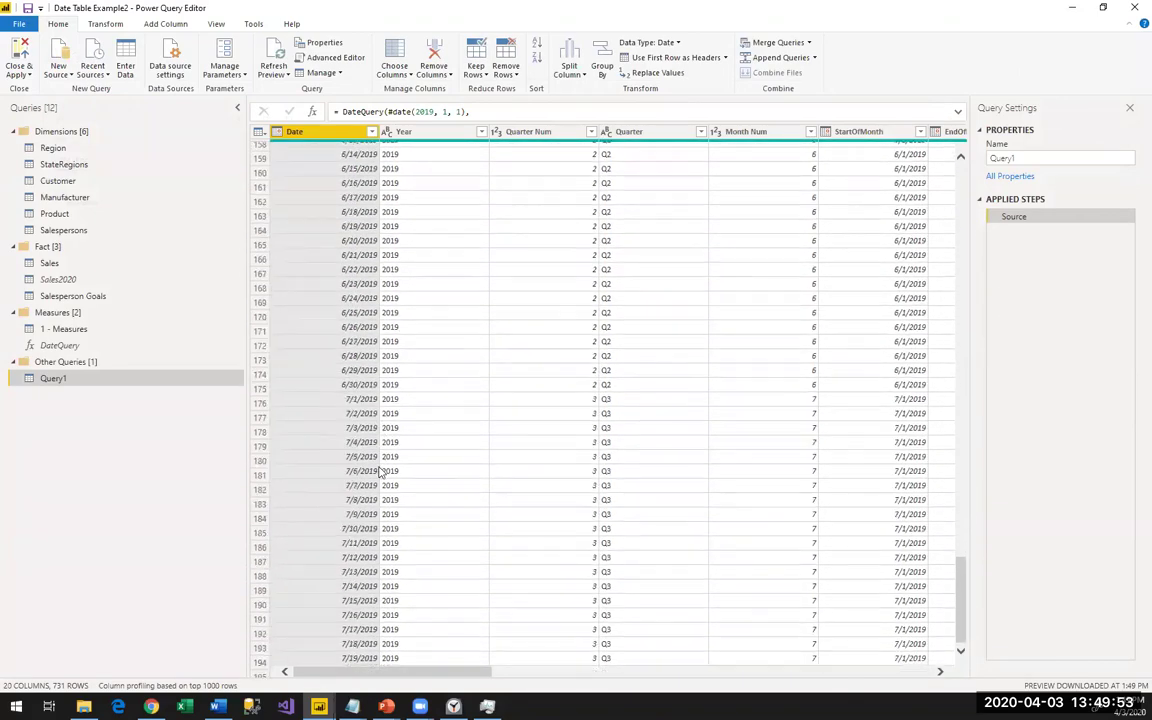
left_click(1015, 156)
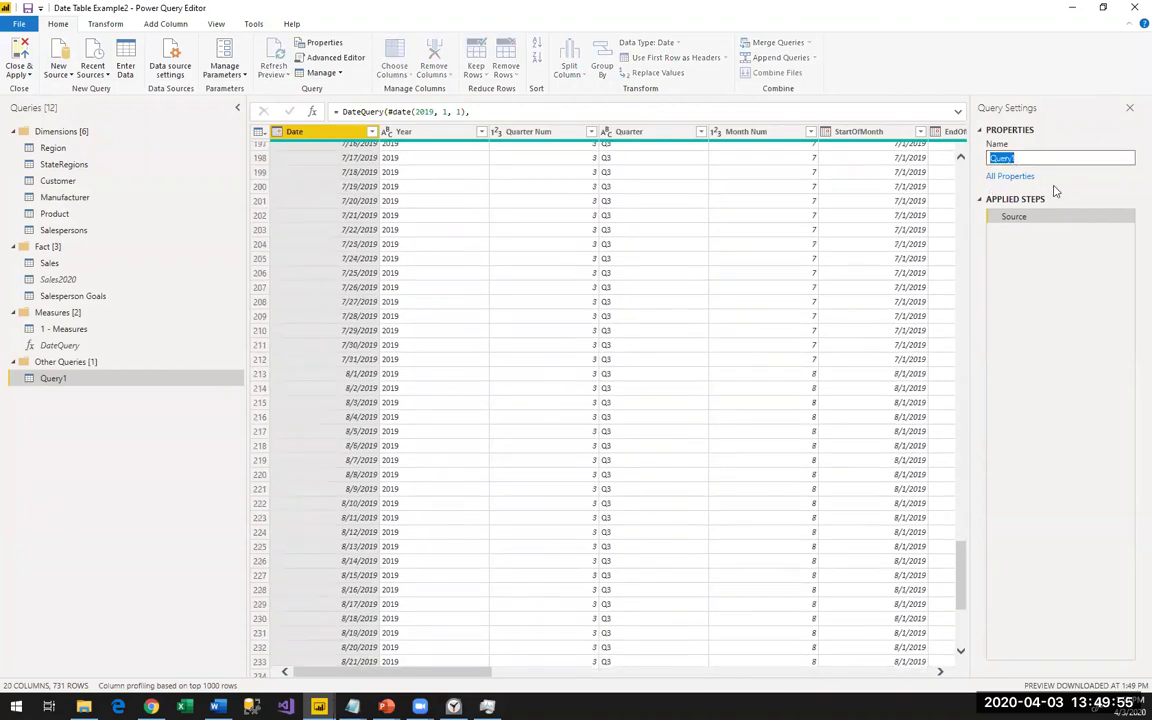
type("Calendar")
key("Return")
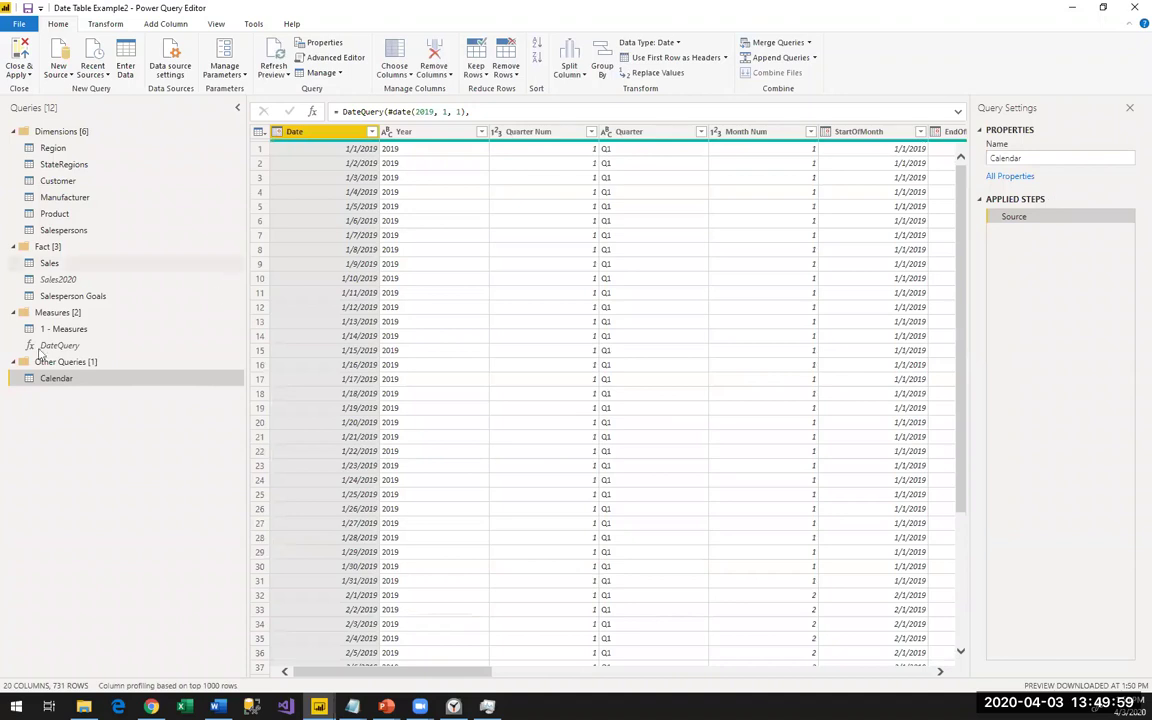
left_click_drag(62, 382, 88, 240)
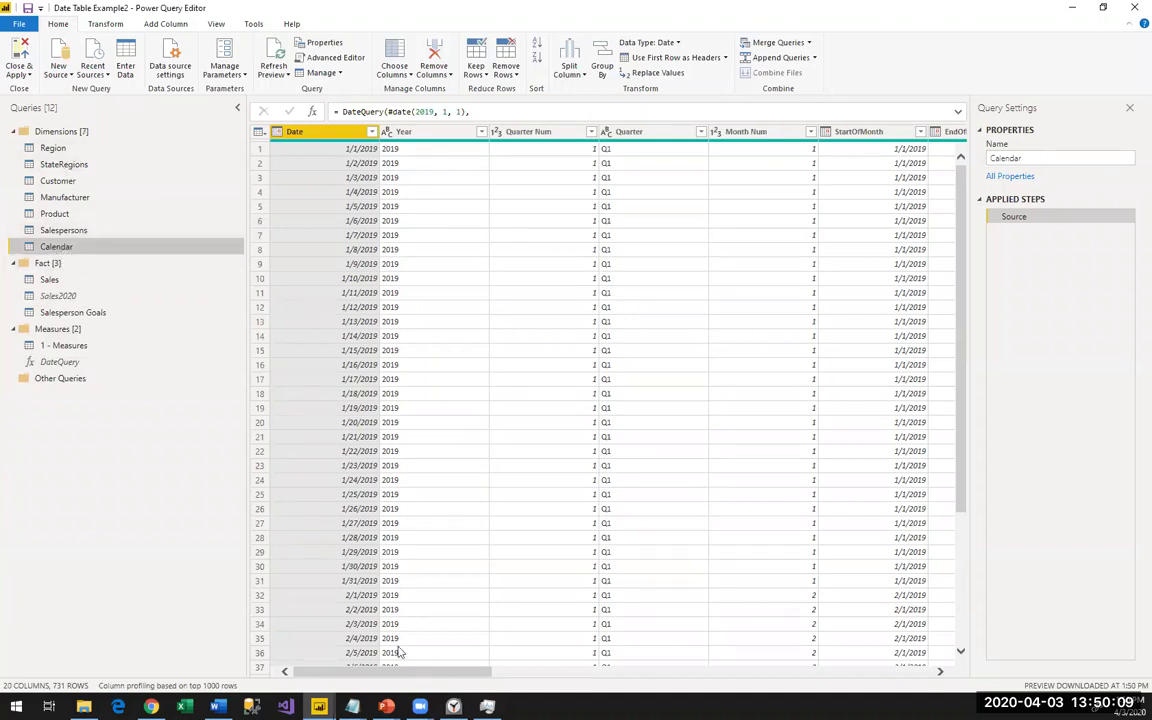
Examine the Date.EndOfYear end date expression in the Calendar query's Advanced Editor and close it without changes.
left_click(217, 706)
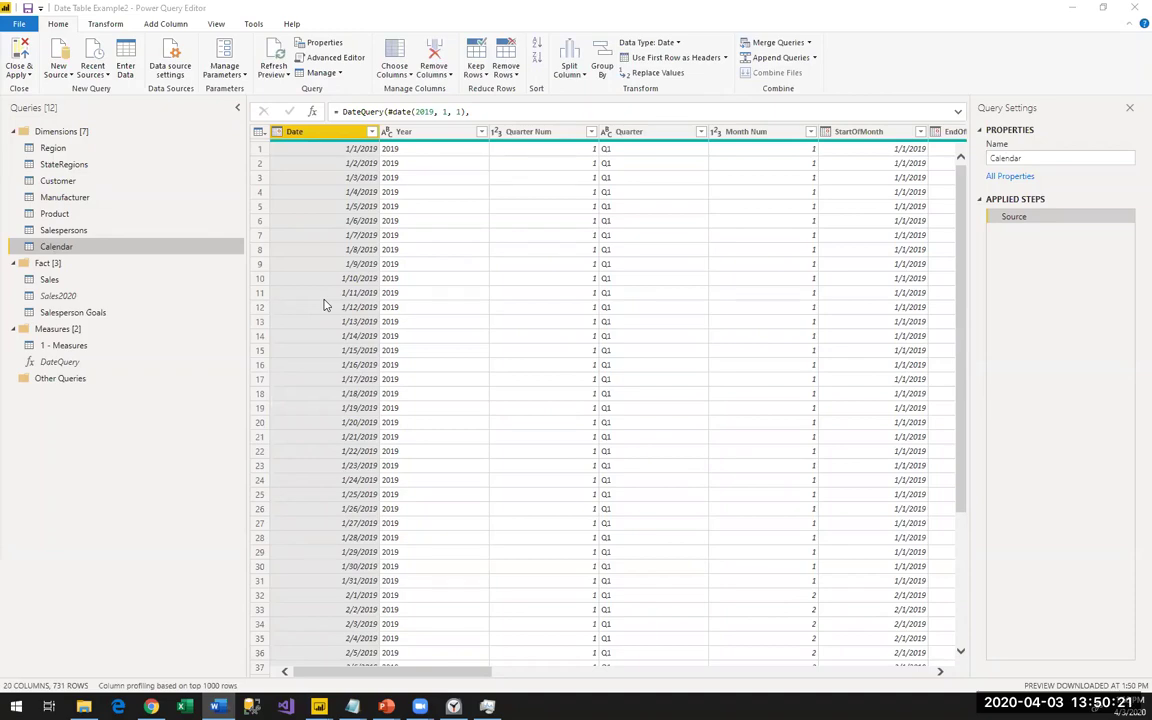
left_click(344, 60)
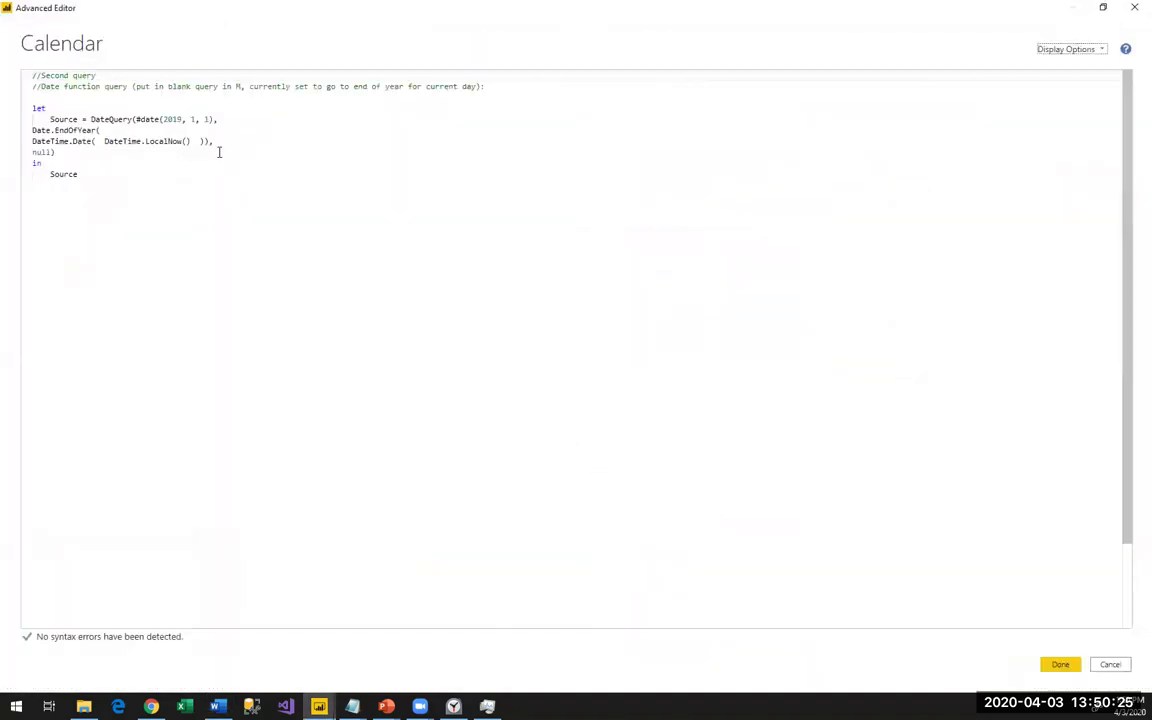
left_click_drag(215, 141, 26, 137)
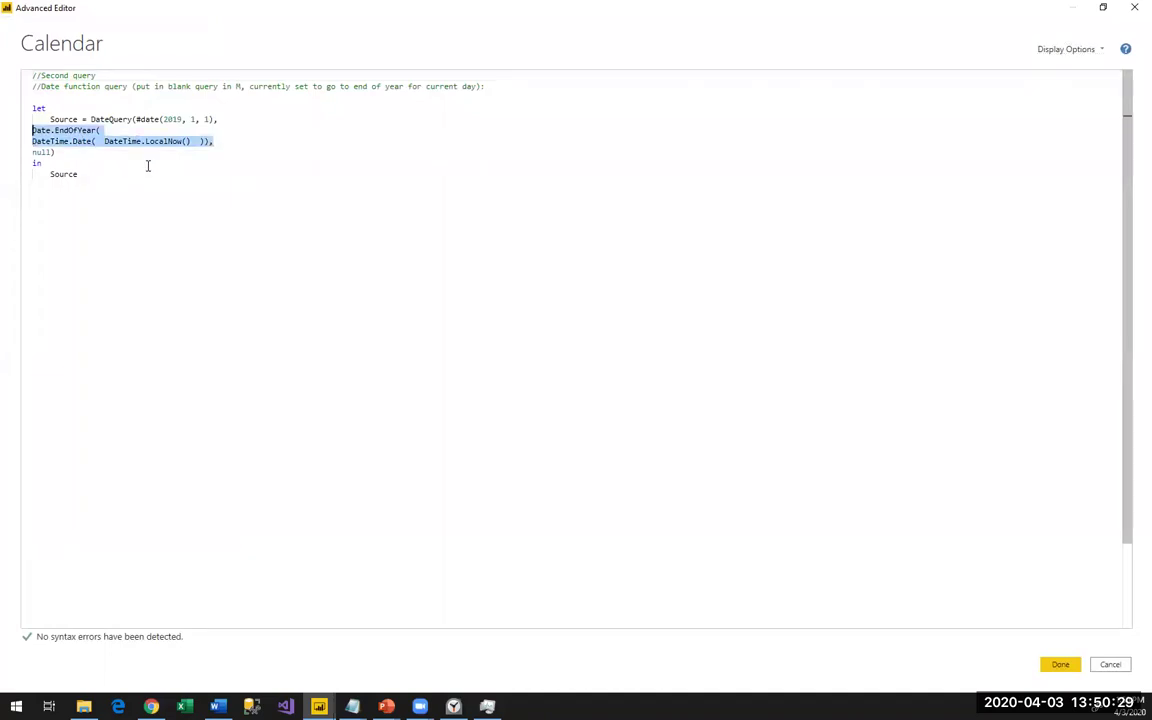
left_click(1110, 665)
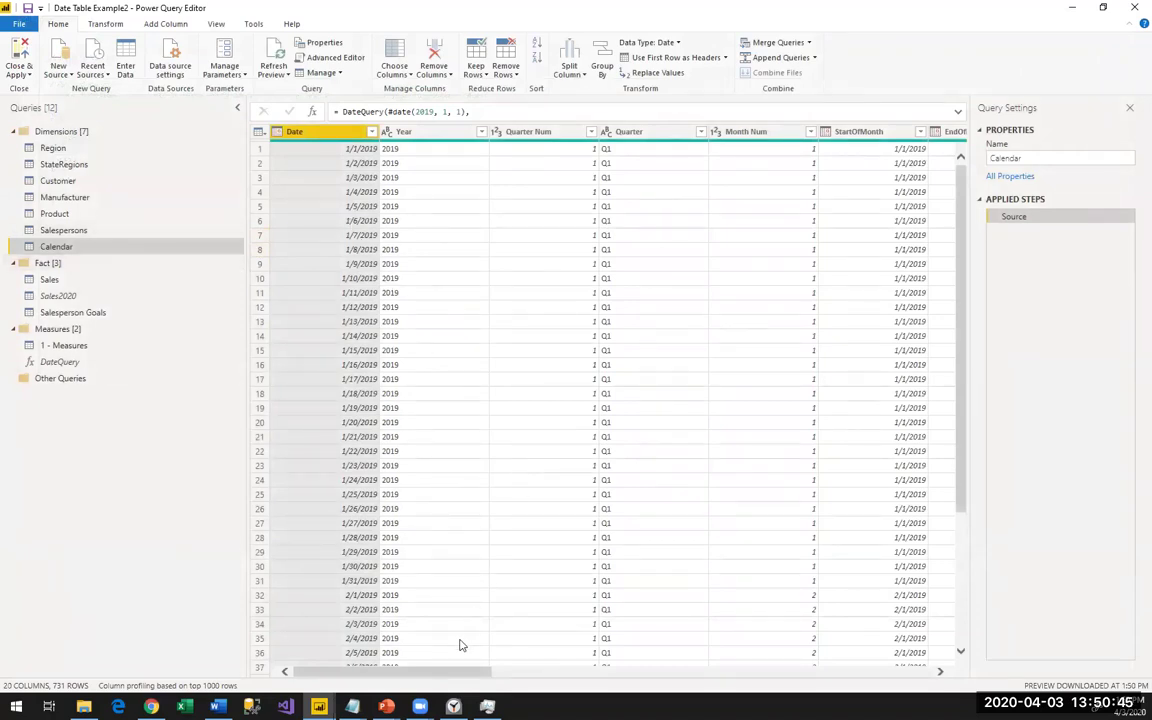
Add a merged column named YQM to Calendar, combining Year, Quarter and Month short with a space separator.
left_click_drag(436, 679, 443, 679)
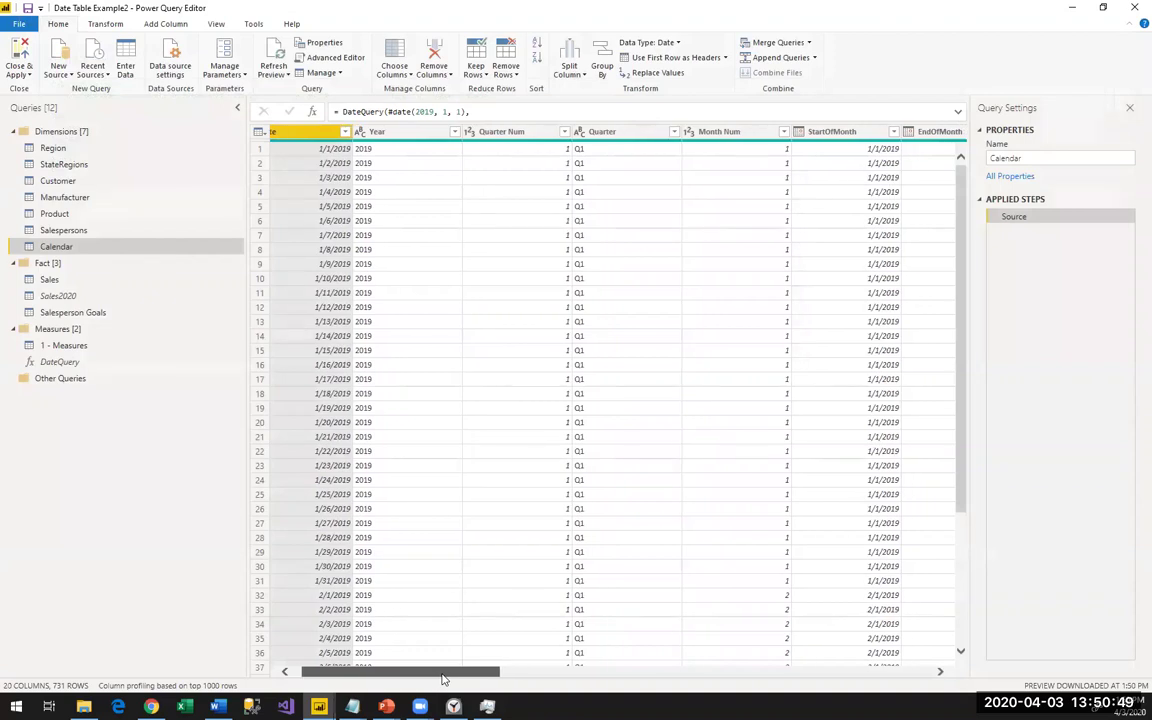
left_click(404, 133)
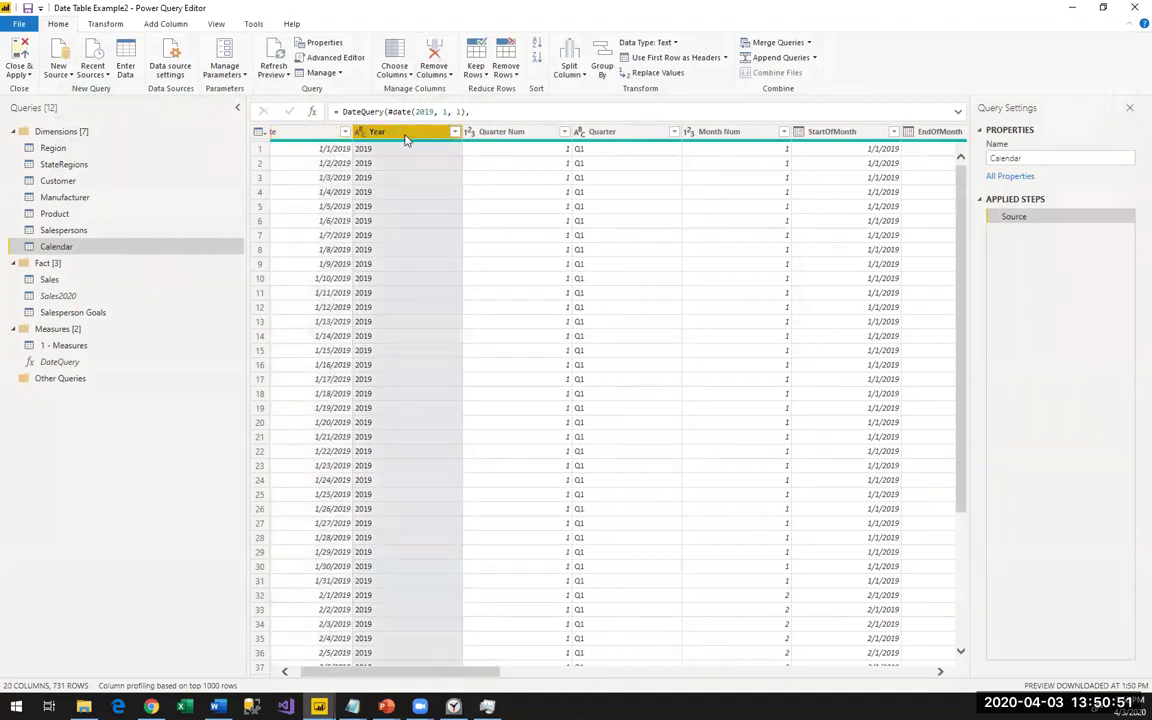
left_click(601, 133, "ctrl")
left_click_drag(476, 672, 669, 668)
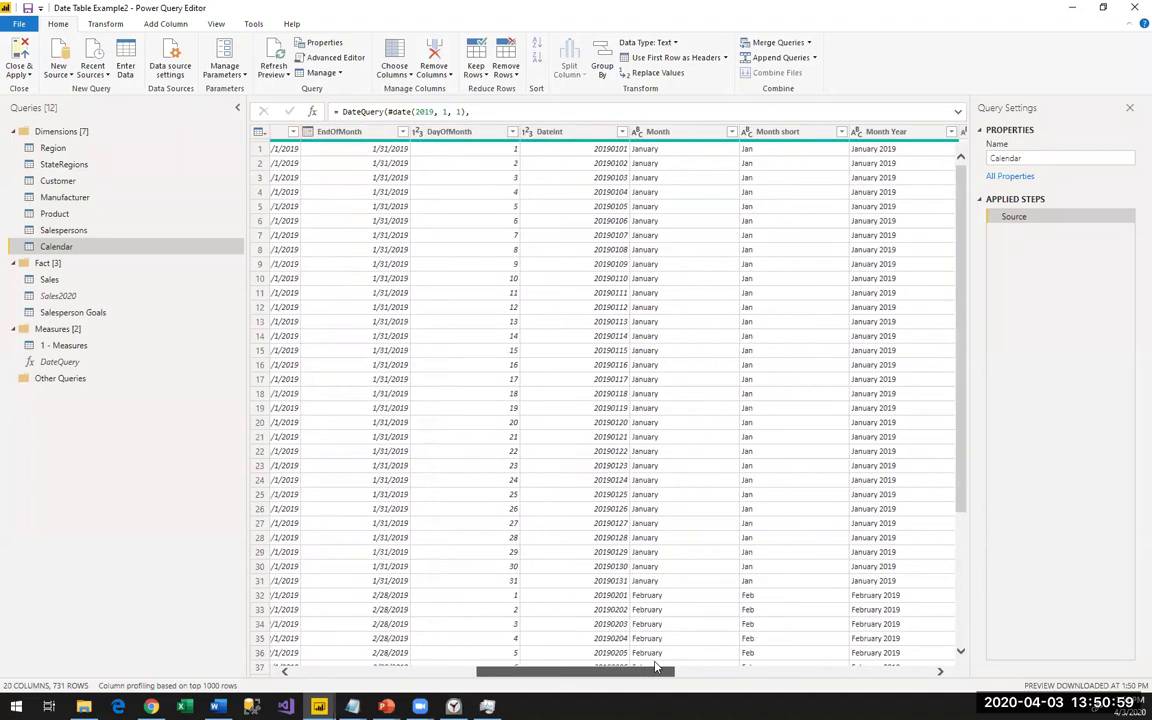
left_click(775, 141)
left_click(165, 24)
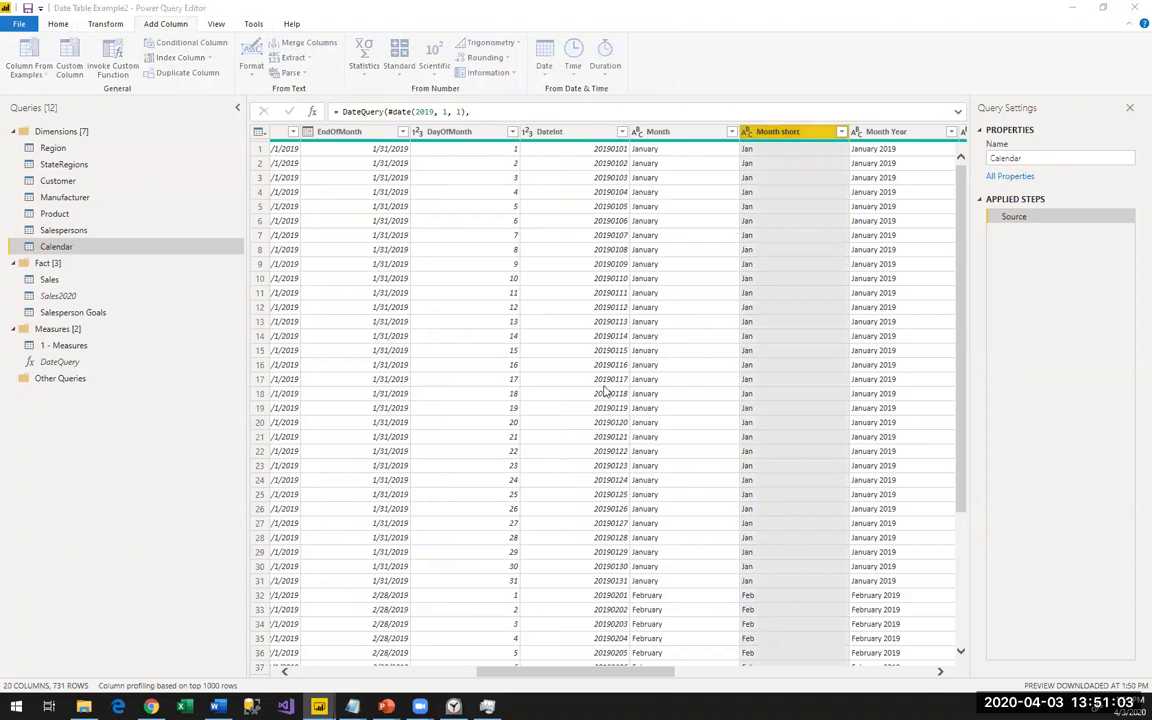
left_click(418, 341)
left_click(398, 422)
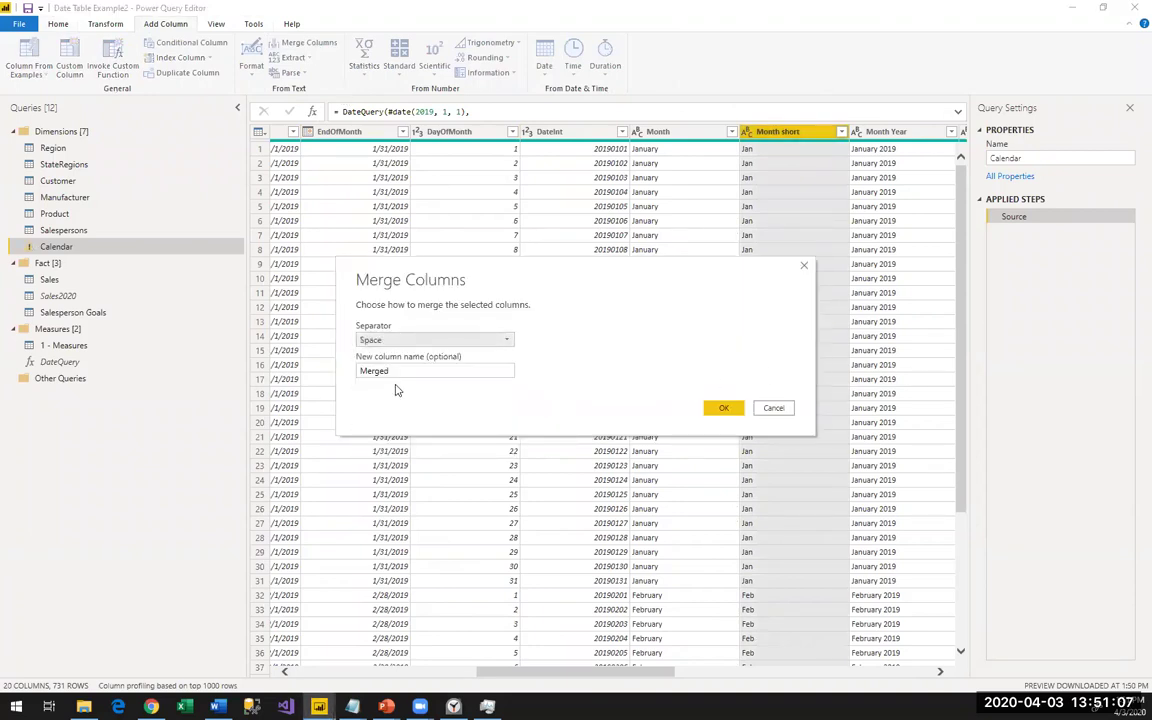
double_click(396, 372)
type("YQM")
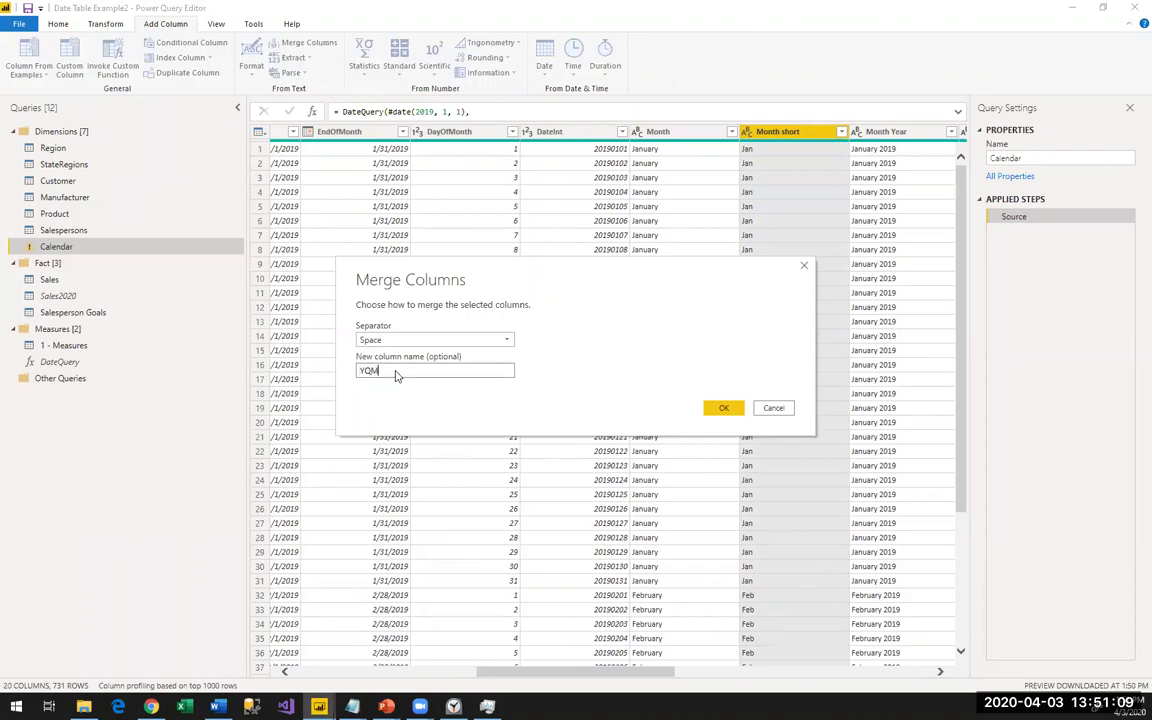
left_click(714, 409)
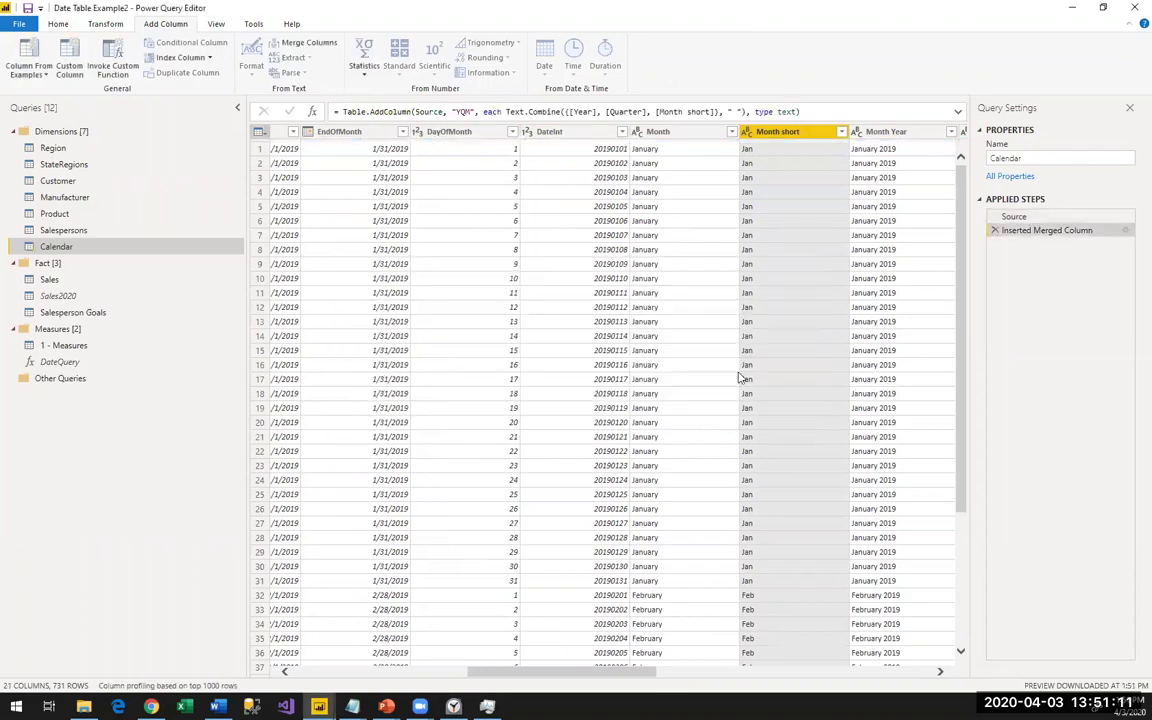
Add a custom column AdjustedQuarter to Calendar with the formula if [Quarter Num] <=2 then [Quarter Num] + 2 else [Quarter Num] -2.
scroll(808, 678, "right", 1)
scroll(808, 680, "right", 5)
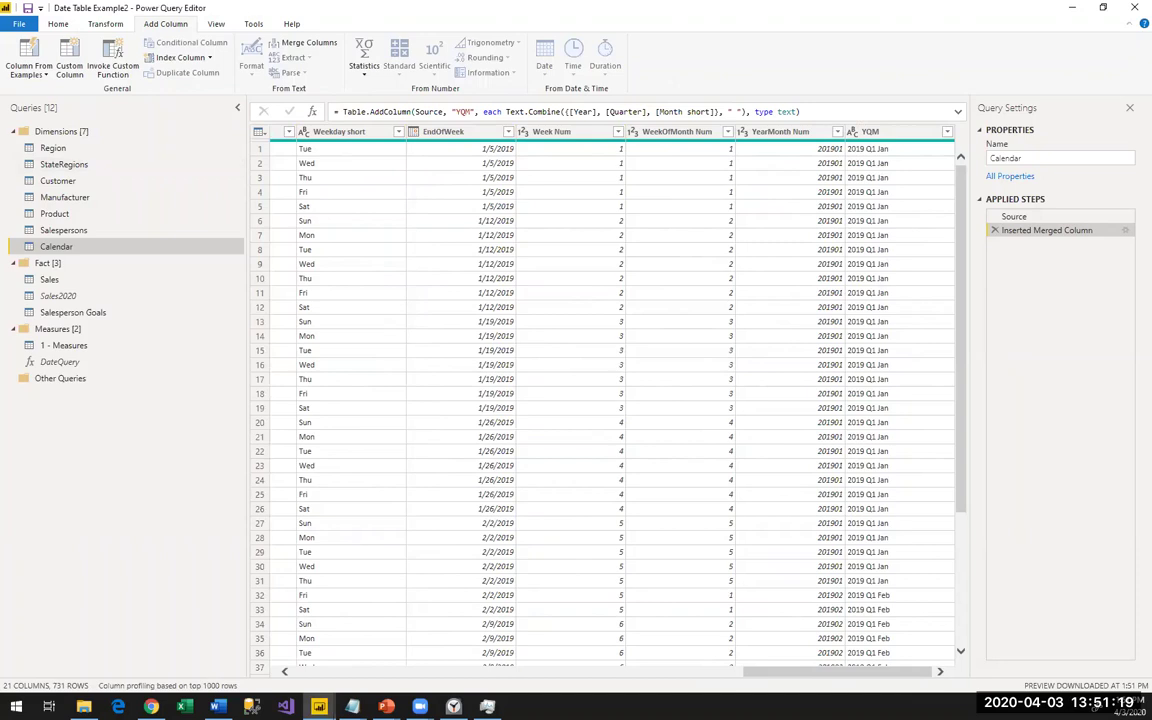
key("alt+Tab")
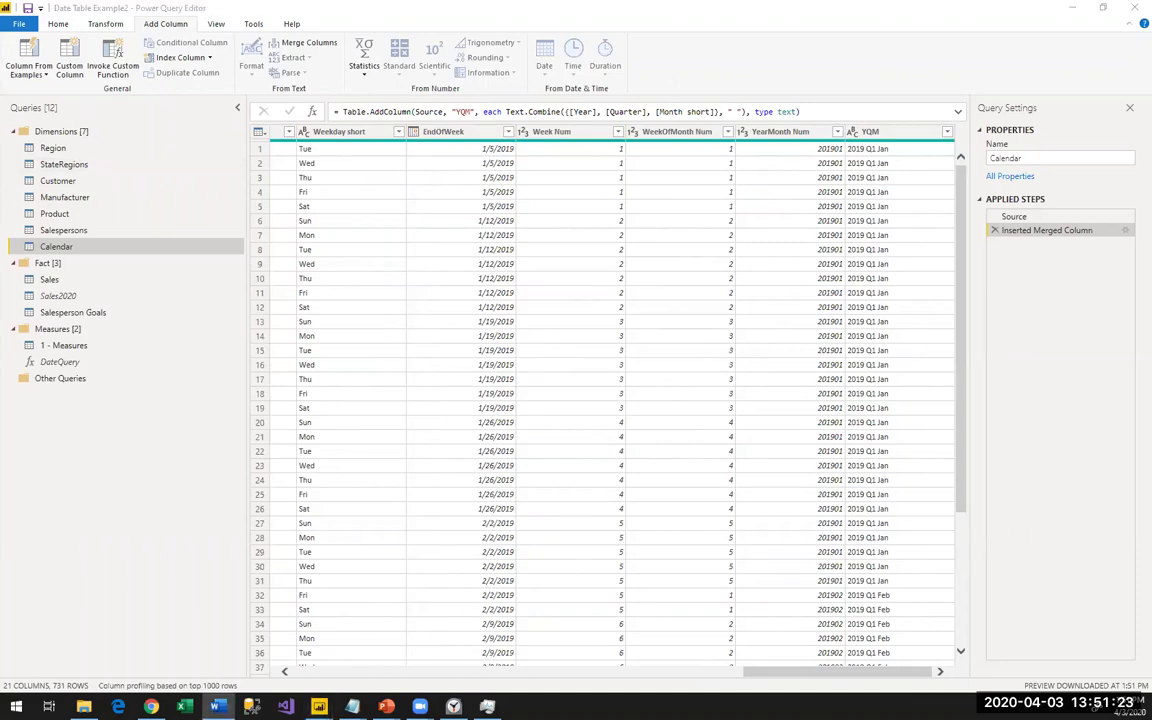
left_click(198, 7)
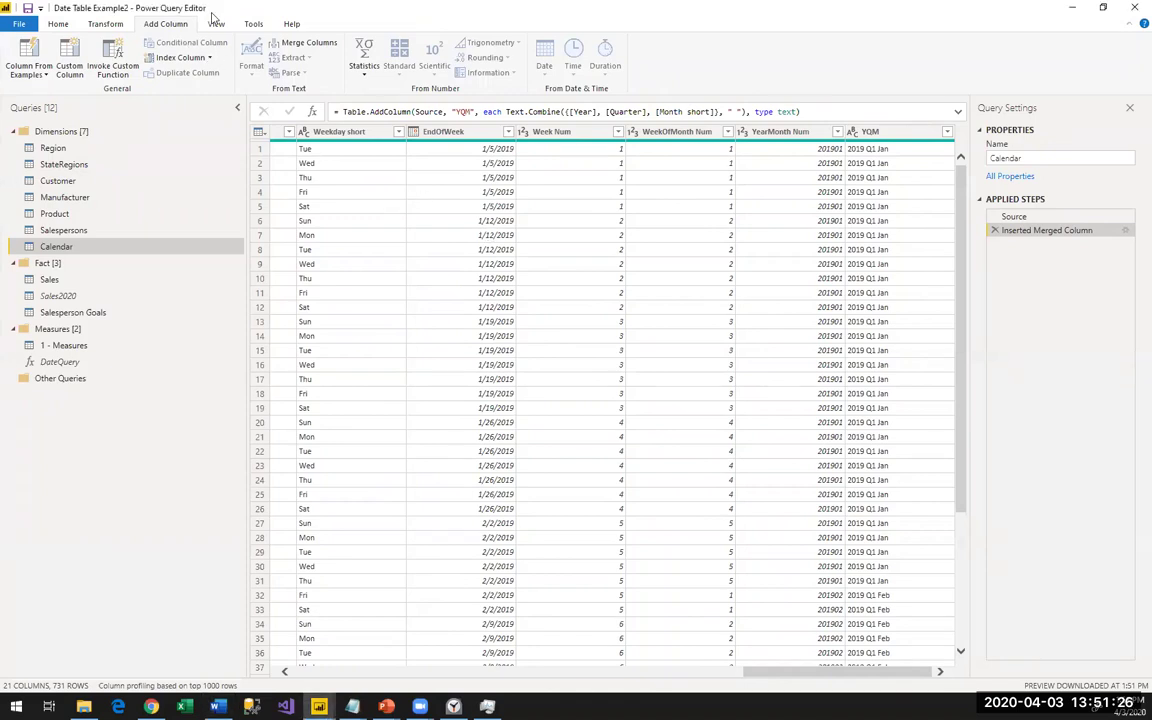
left_click(70, 66)
double_click(394, 281)
type("AdjustedQuarter")
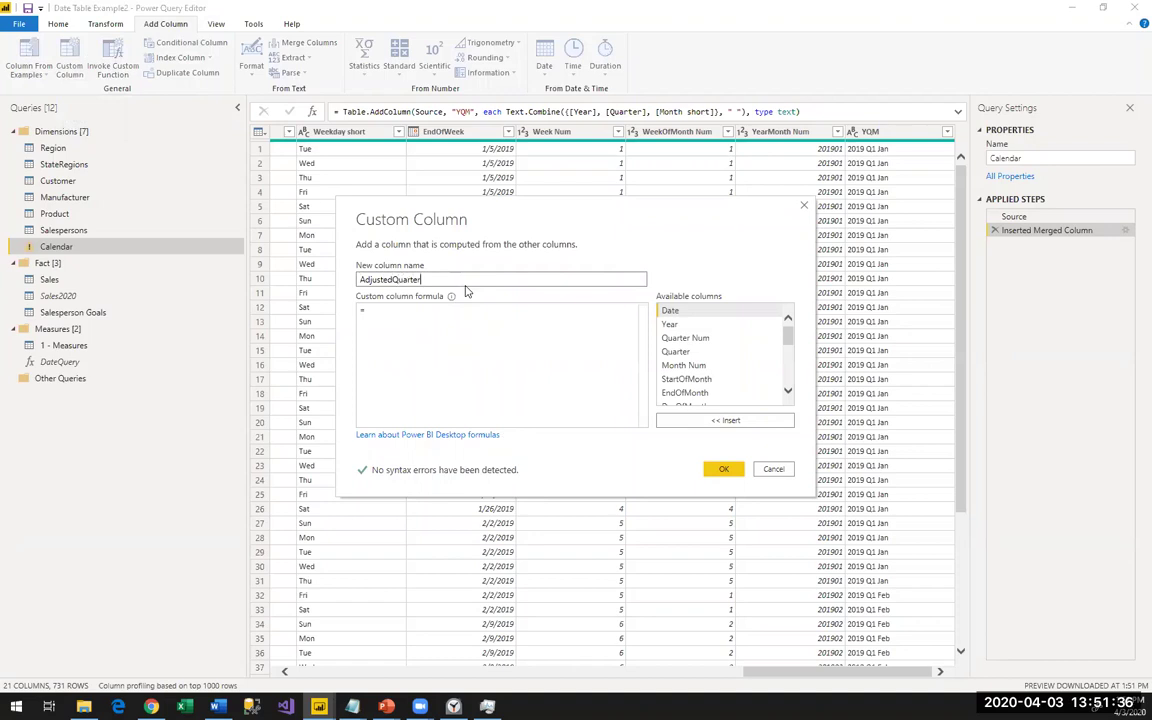
left_click(466, 312)
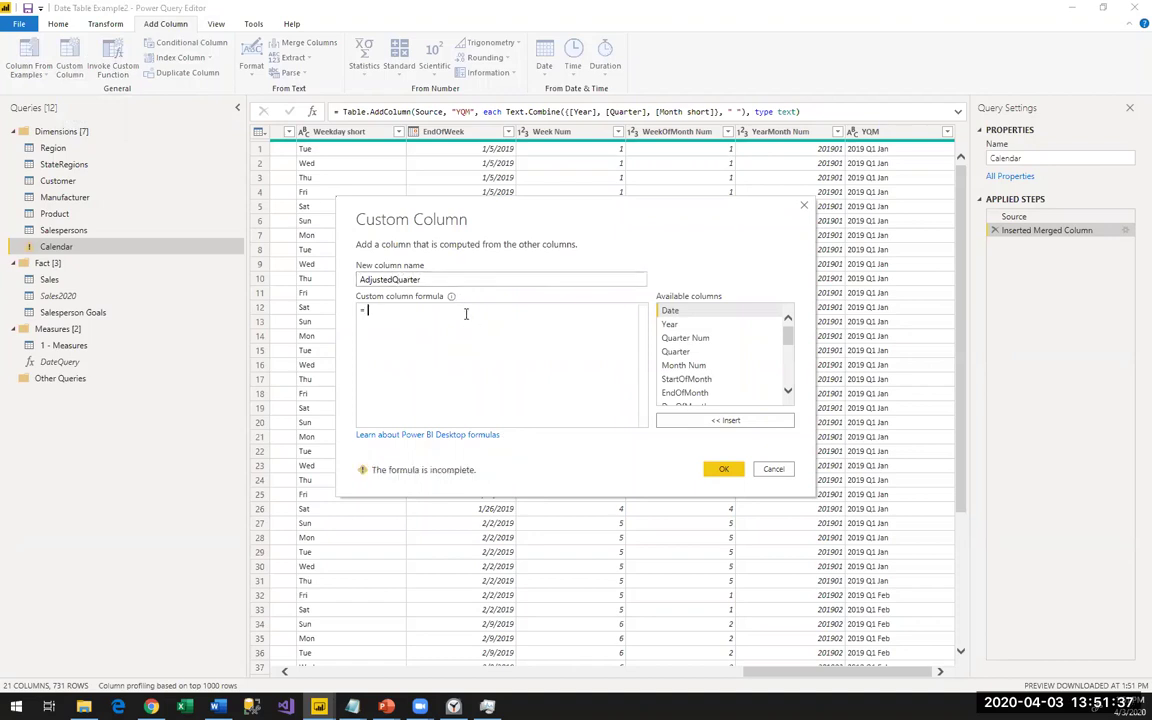
key("ctrl+v")
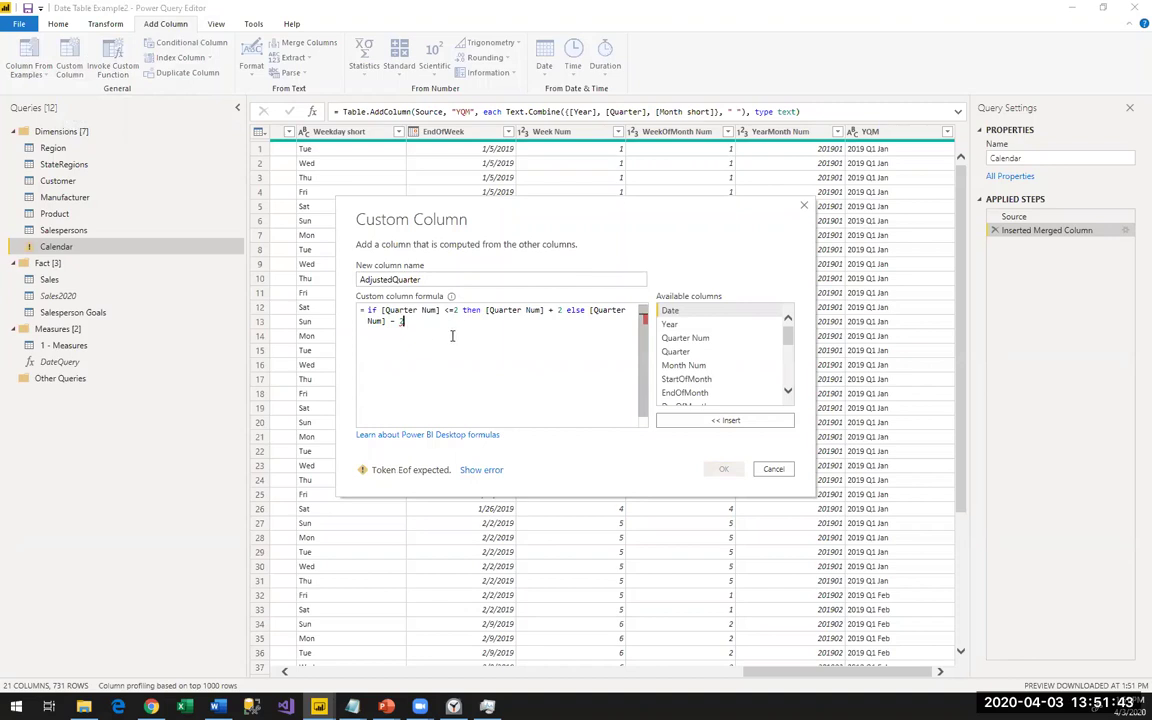
key("BackSpace")
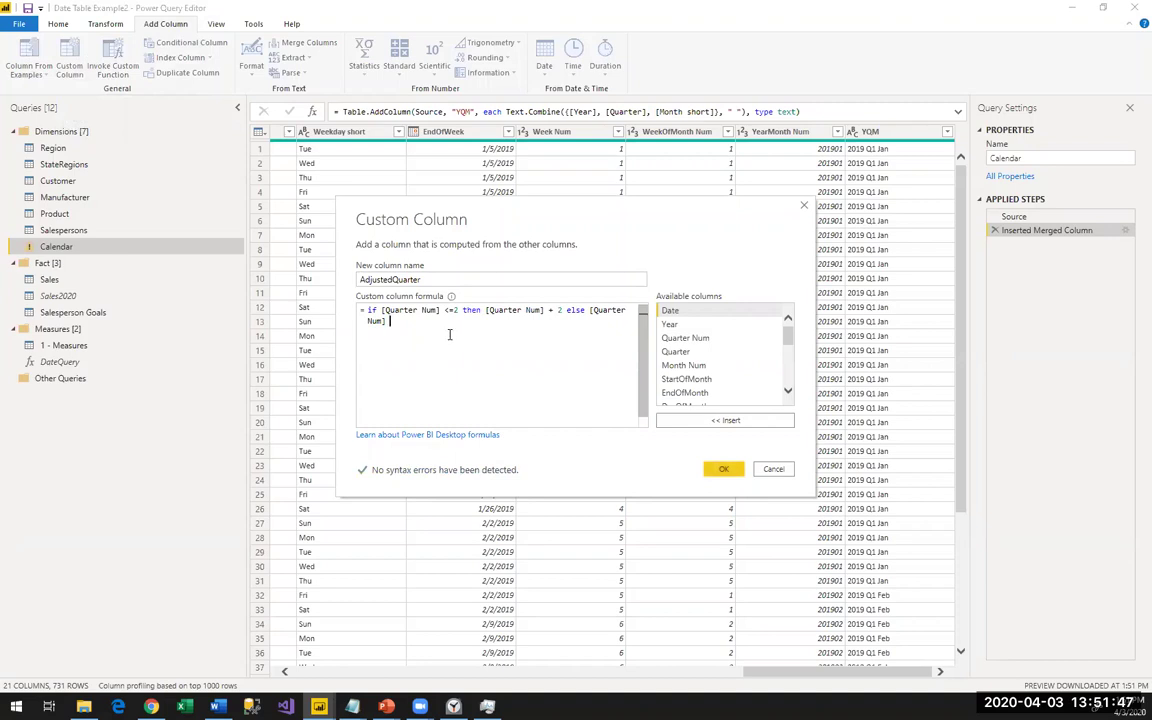
type("-2")
left_click(718, 471)
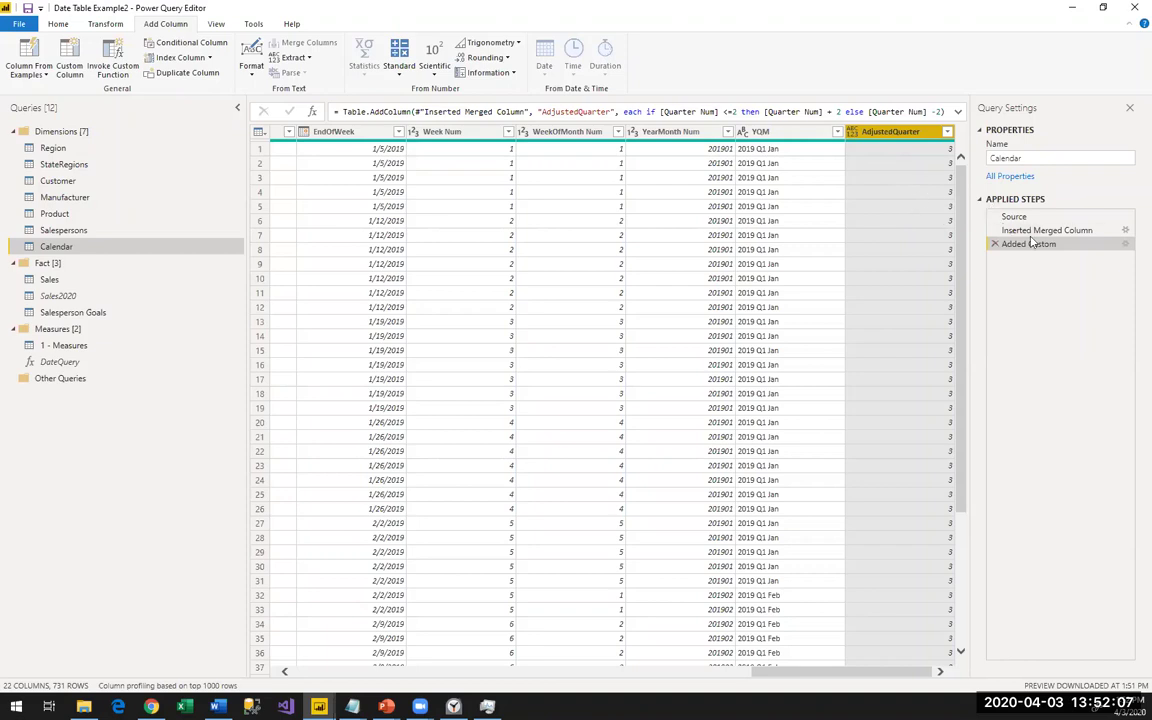
Close the Power Query Editor, apply the Calendar query changes and return to the Sales Trends report.
left_click(957, 111)
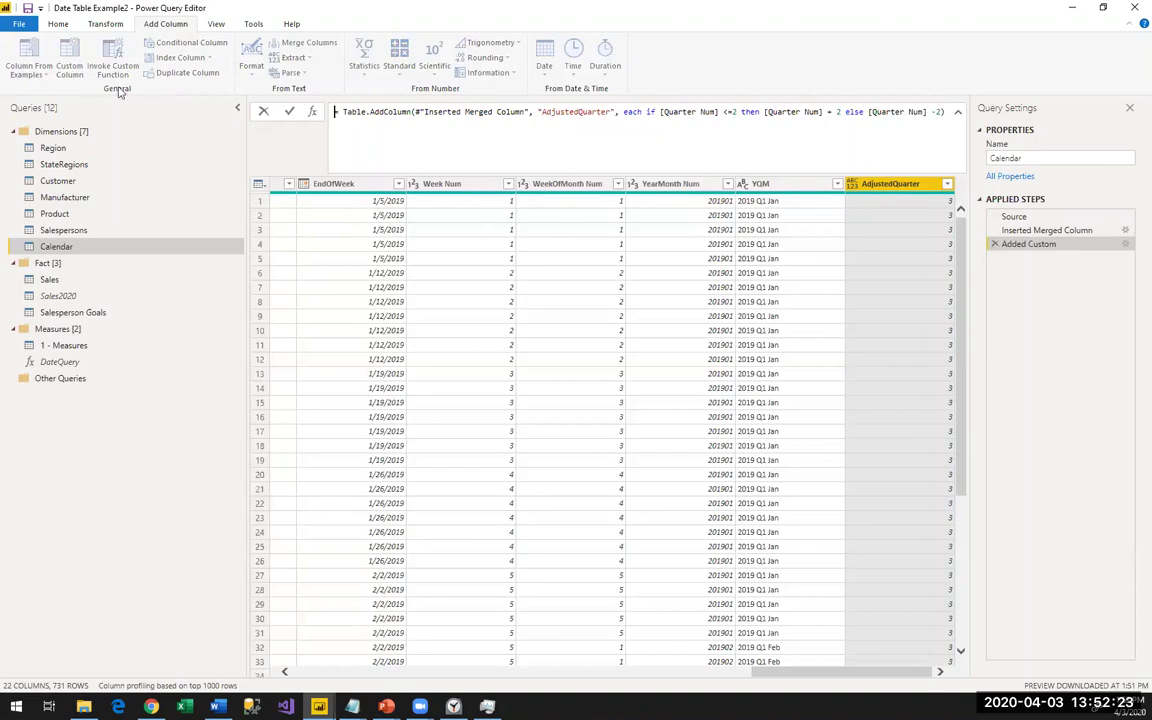
left_click(58, 24)
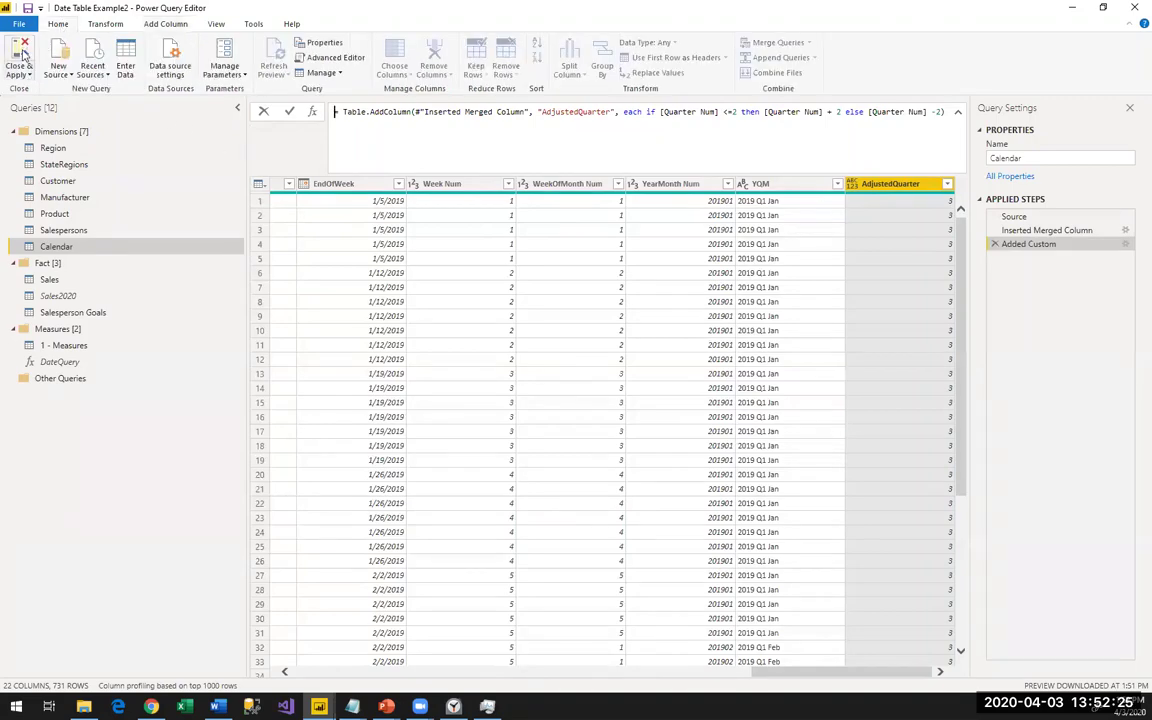
key("alt+Tab")
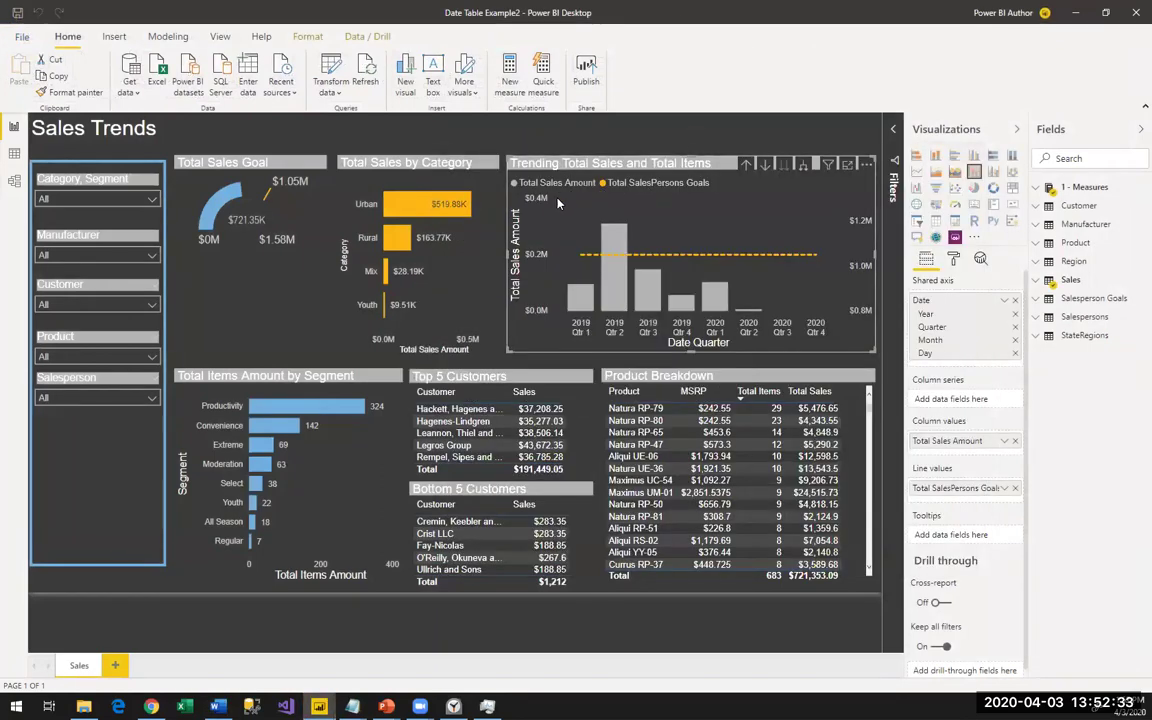
In the model, relate Calendar's Date to Date and ShipDate in Sales and to Month in Salesperson Goals.
left_click(14, 184)
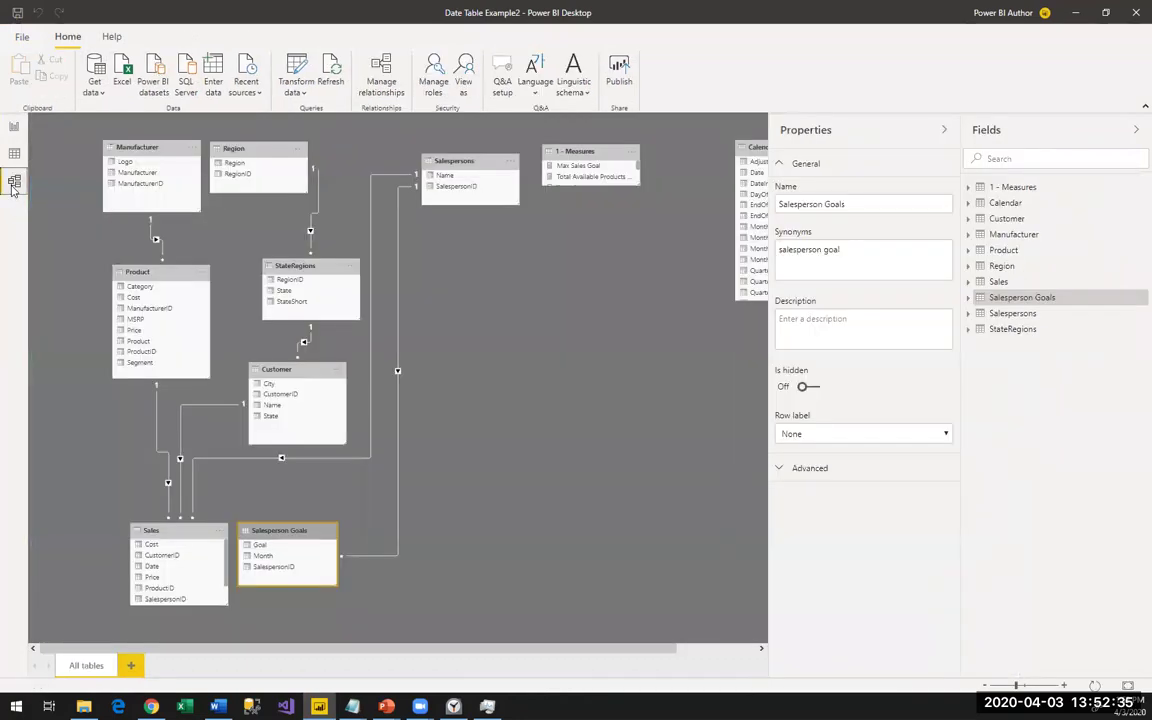
left_click_drag(752, 148, 152, 566)
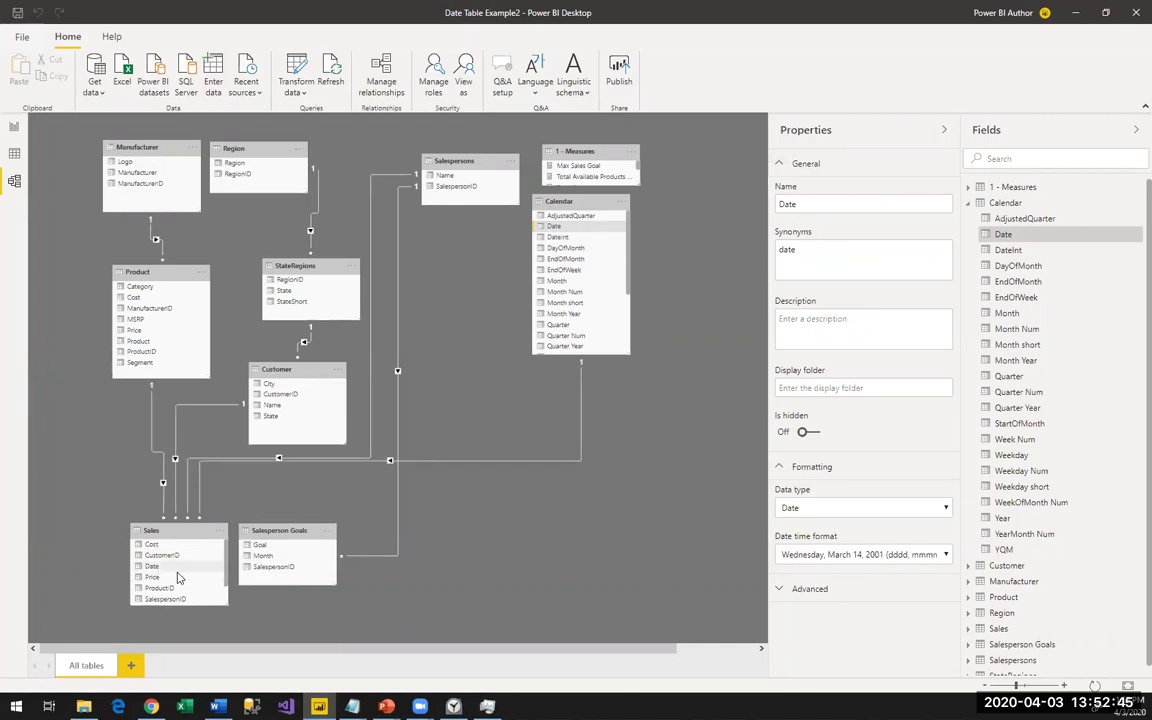
left_click(514, 461)
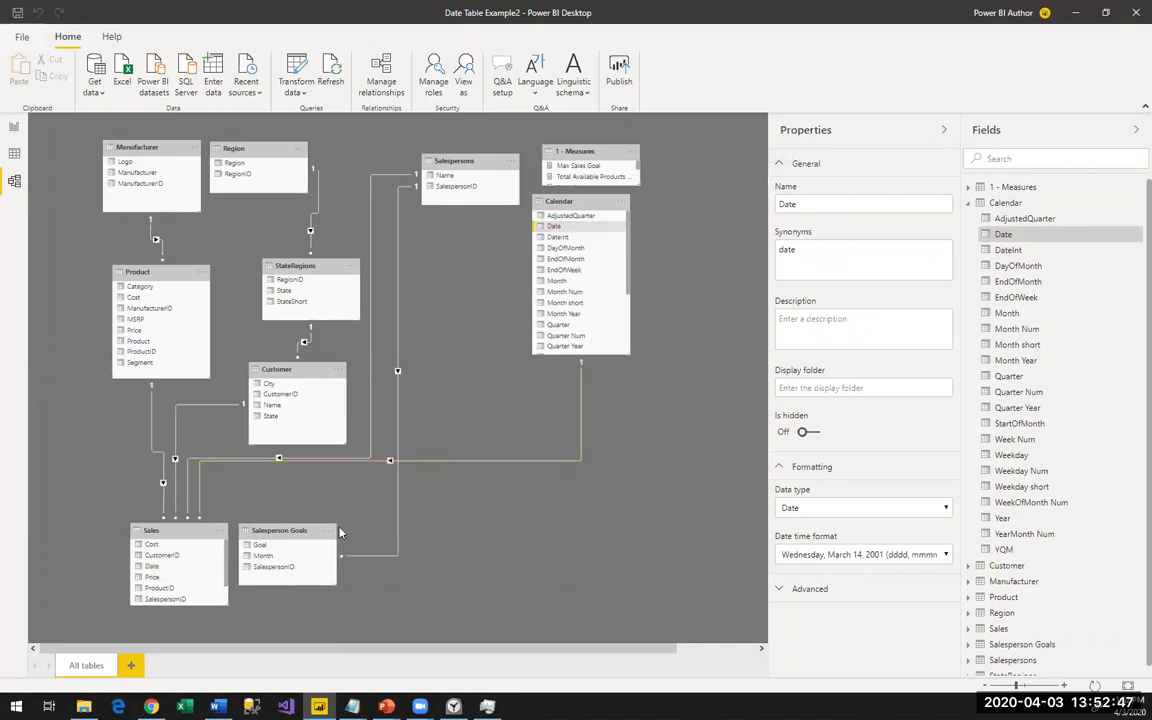
scroll(185, 578, "down", 1)
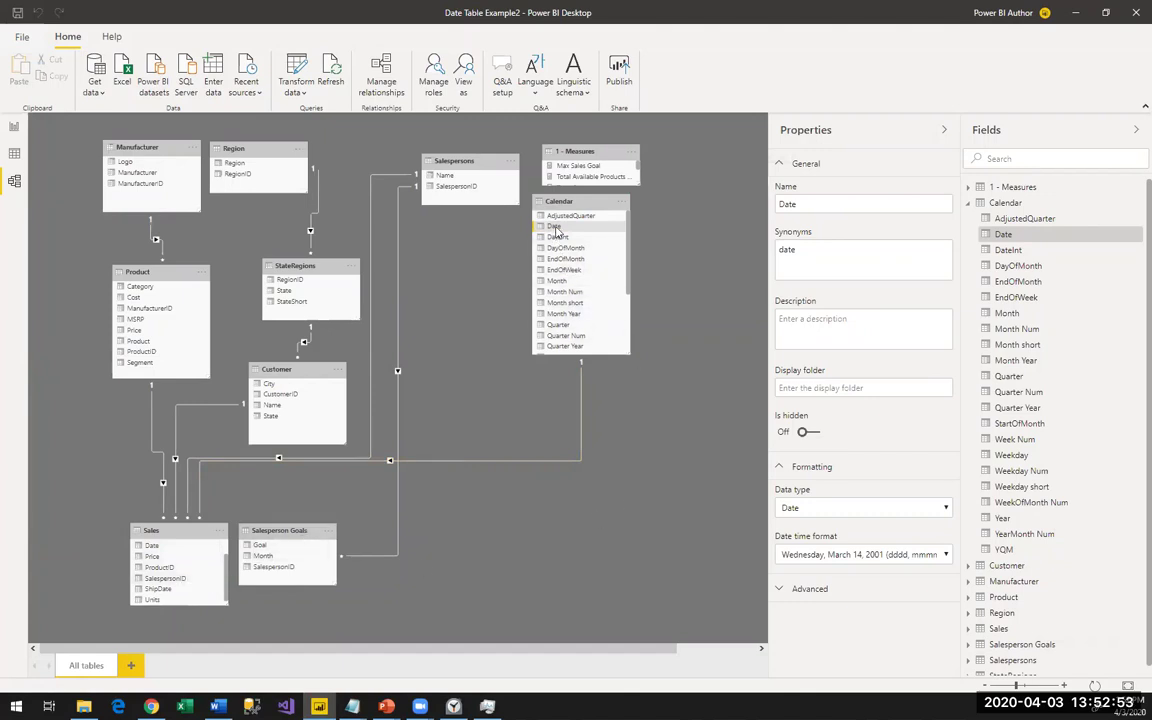
left_click_drag(557, 228, 157, 590)
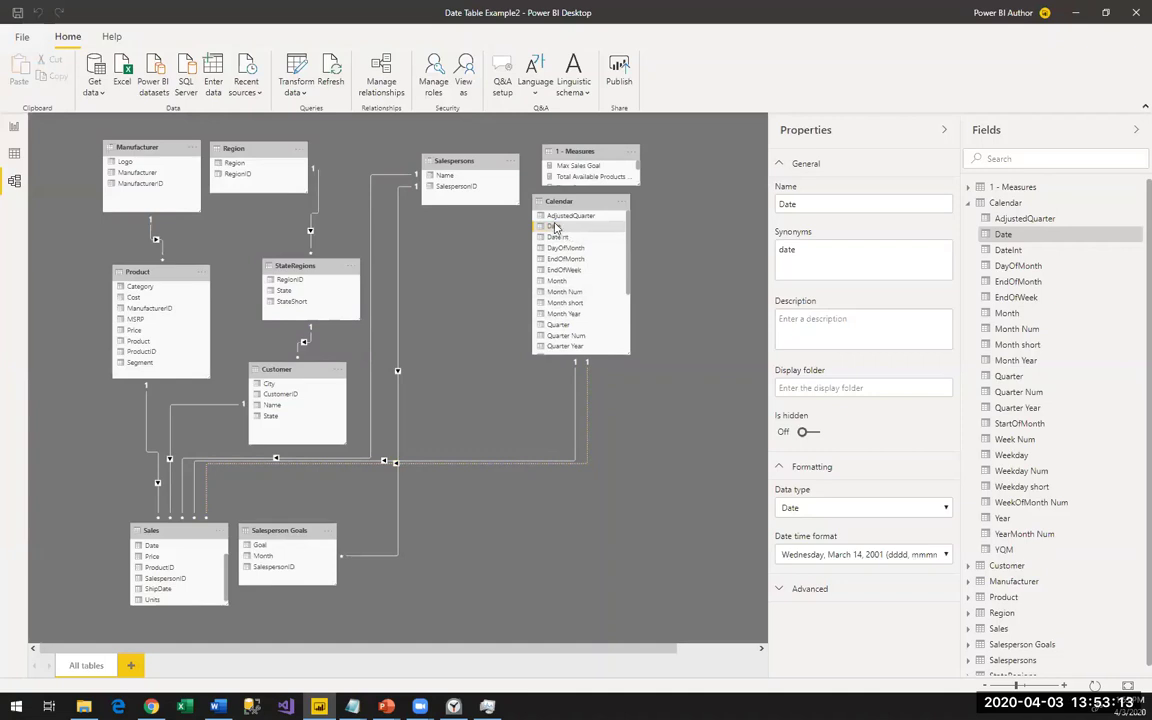
left_click_drag(555, 226, 277, 557)
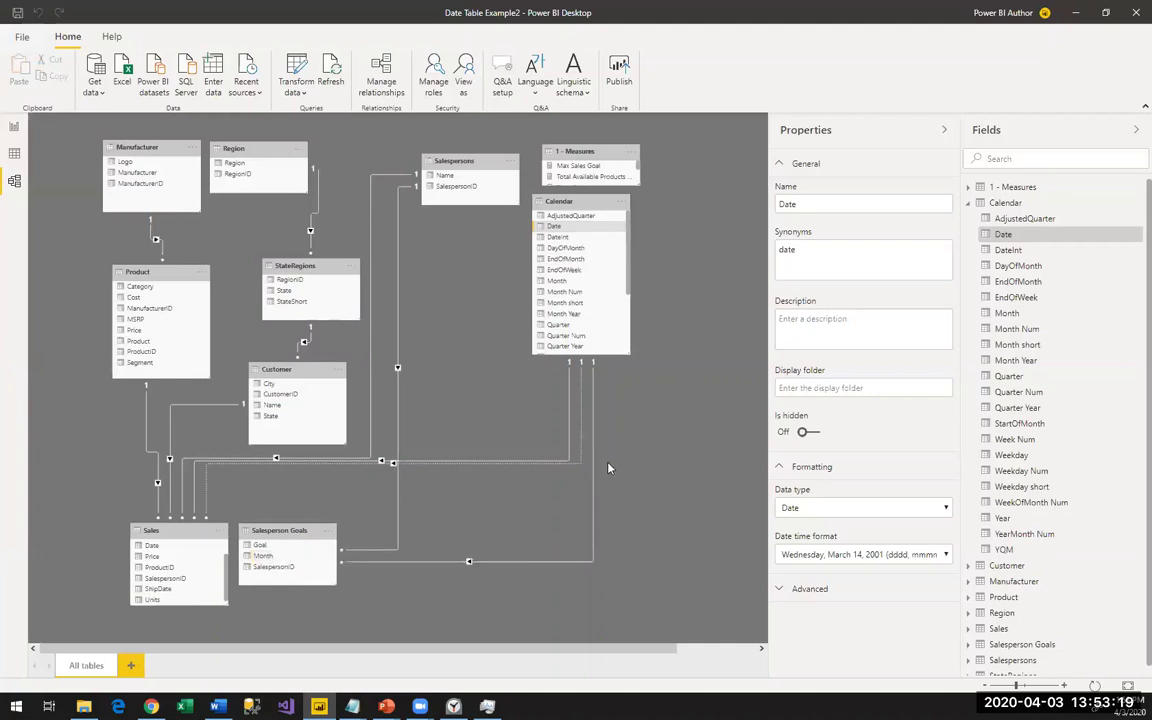
Replace the trending sales chart's shared axis field with Calendar's Date hierarchy without Day, expanded from year to quarter level.
left_click(14, 127)
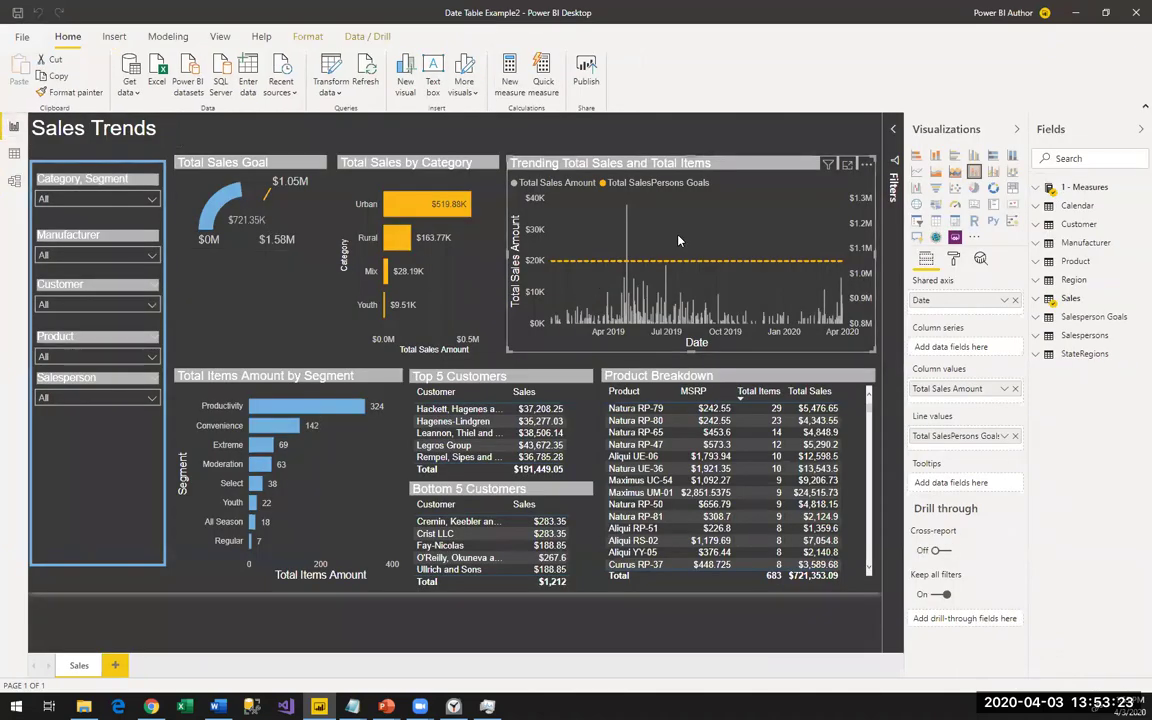
left_click(1016, 302)
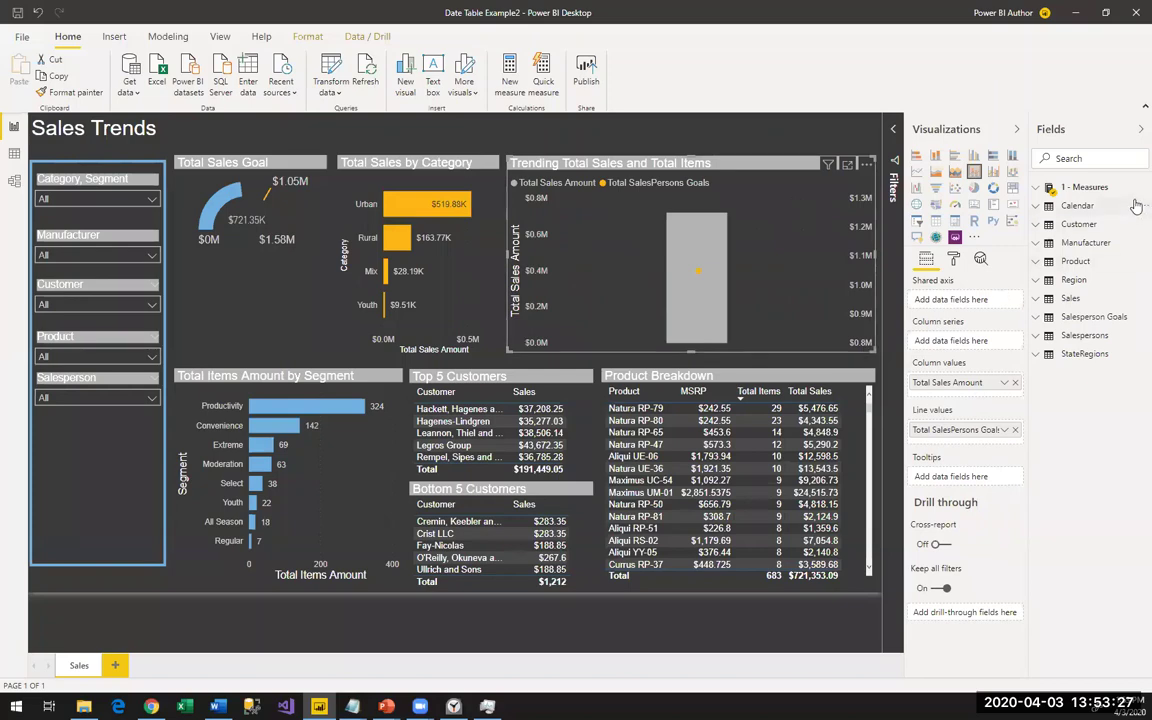
left_click(1085, 206)
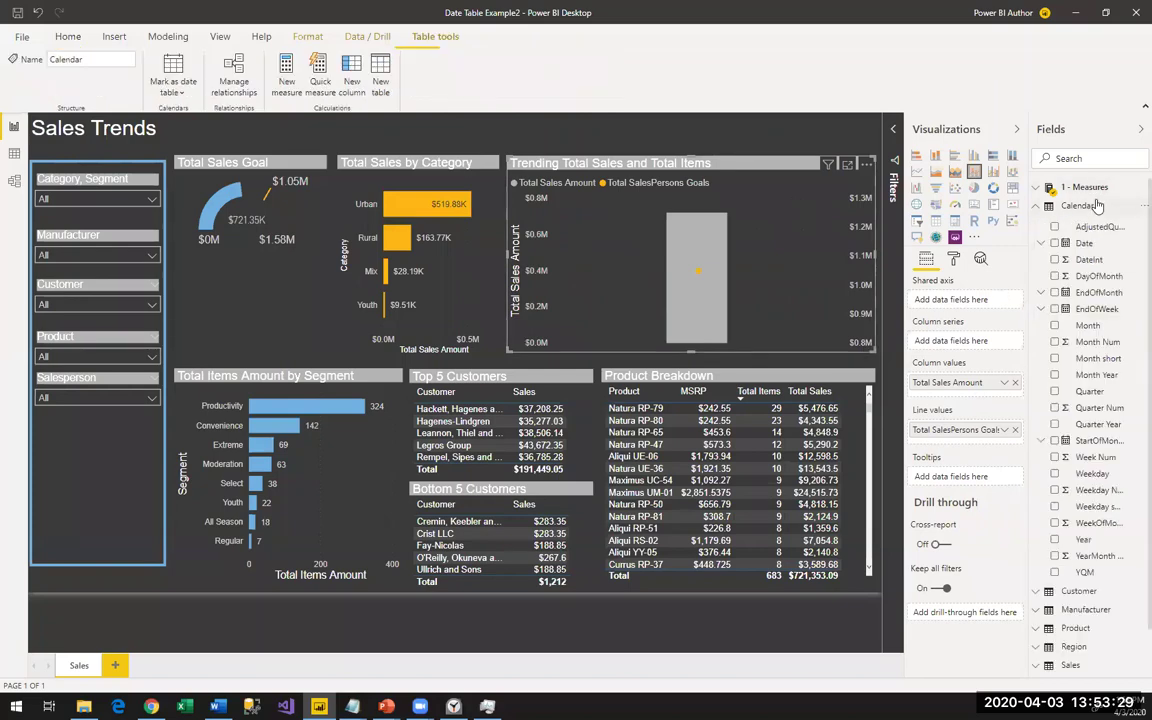
left_click(1055, 244)
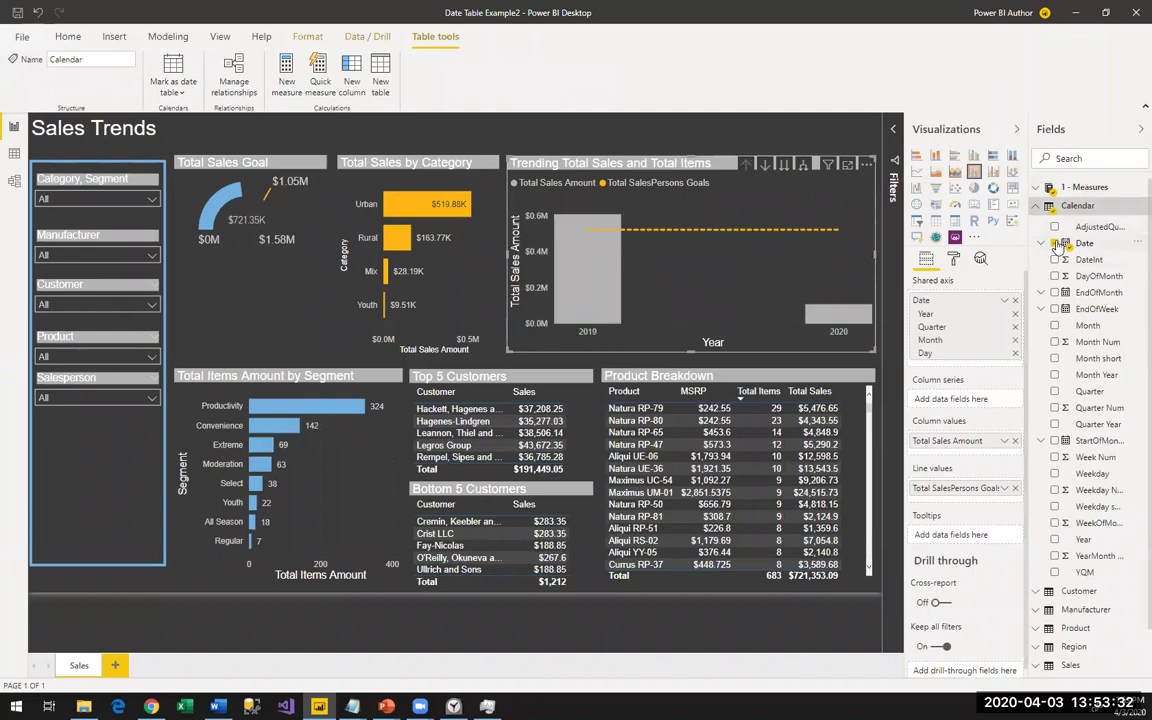
left_click(1015, 354)
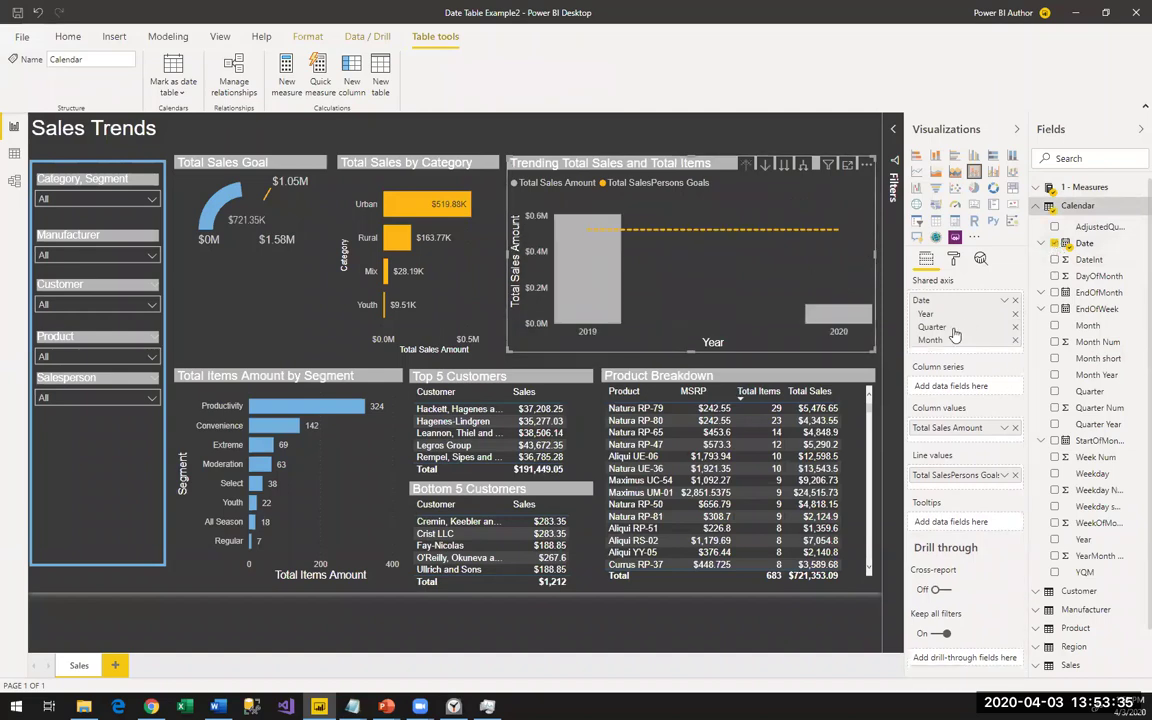
left_click(802, 168)
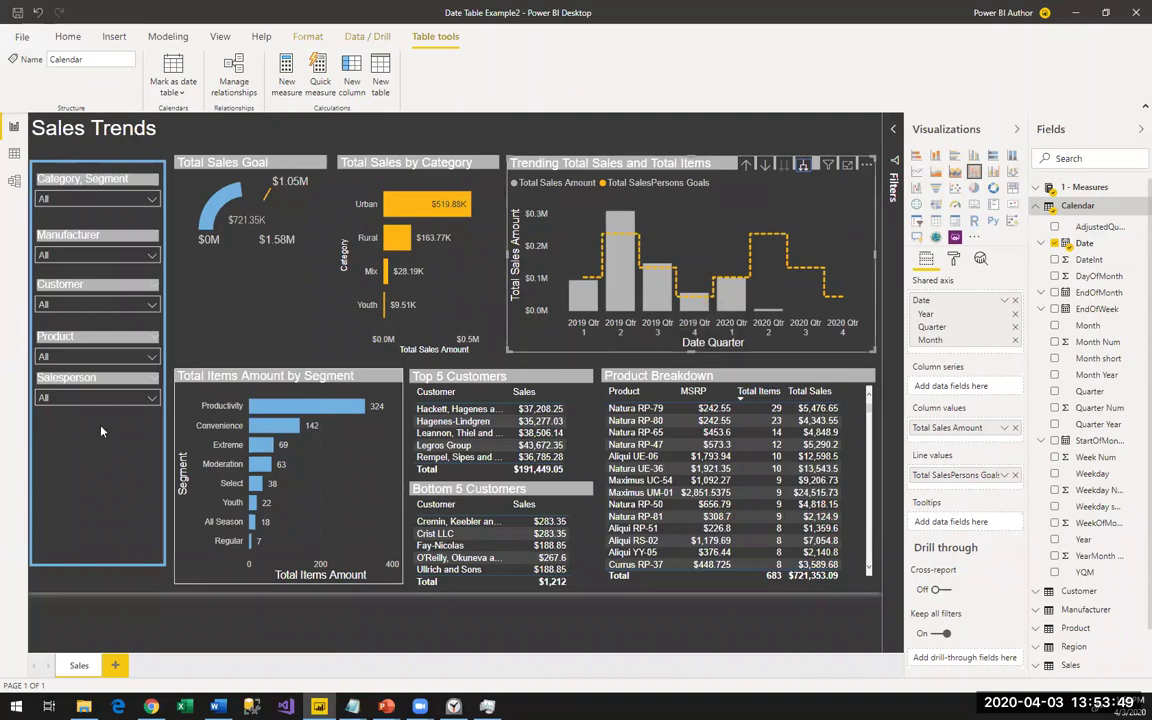
Filter the report by each salesperson in turn to compare sales with goals, and clear the Salesperson slicer.
left_click(104, 397)
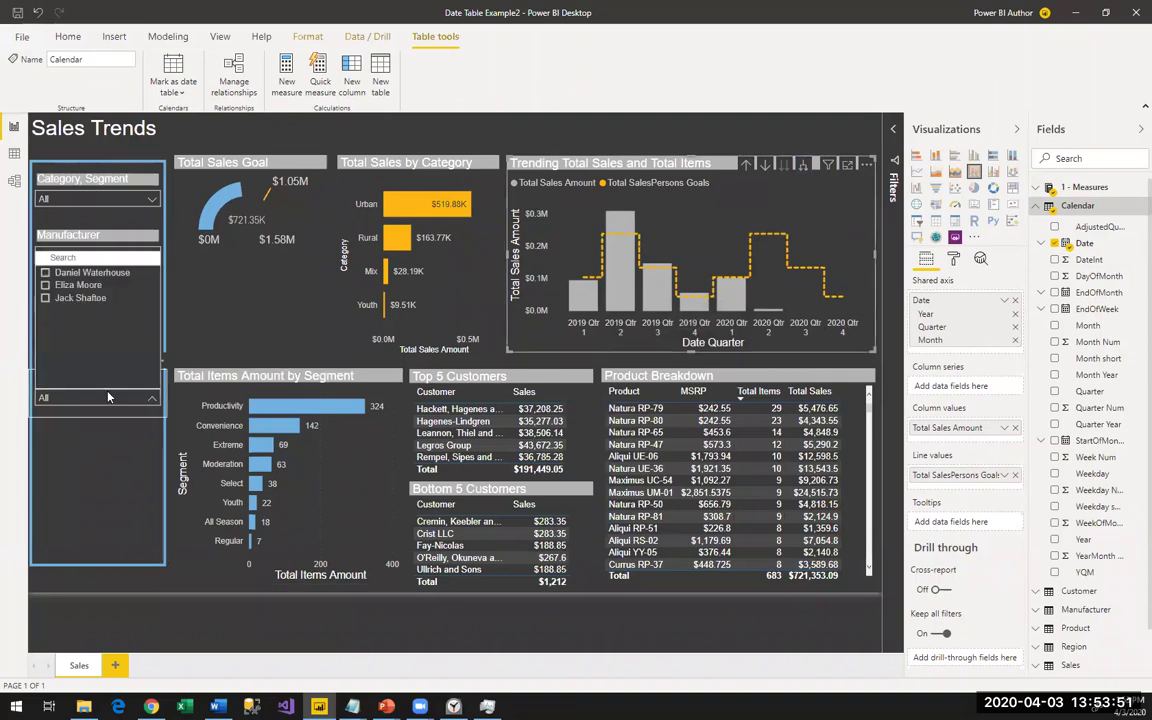
left_click(80, 299)
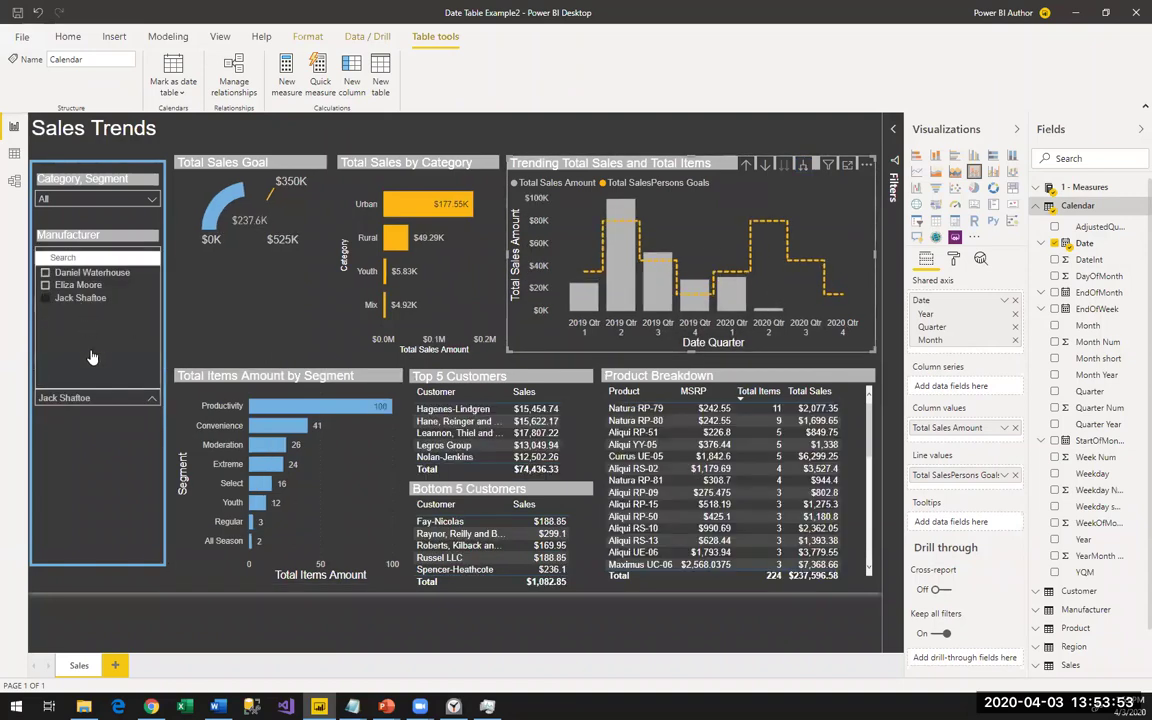
left_click(91, 399)
left_click(91, 400)
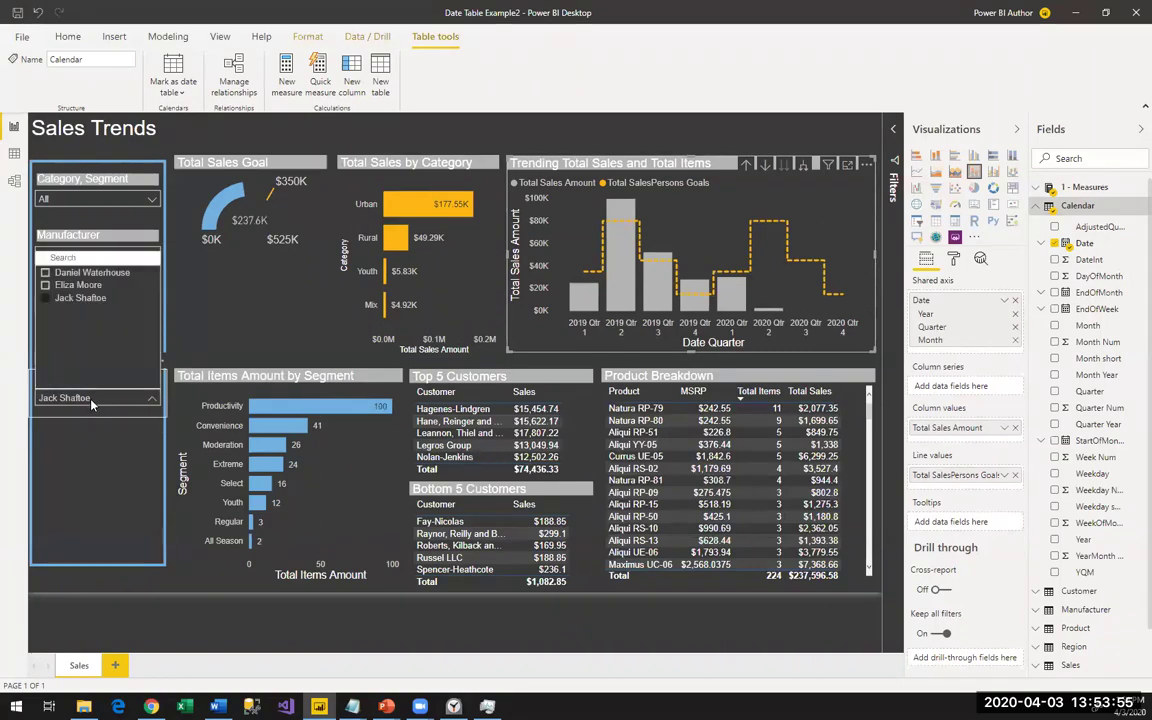
left_click(77, 287)
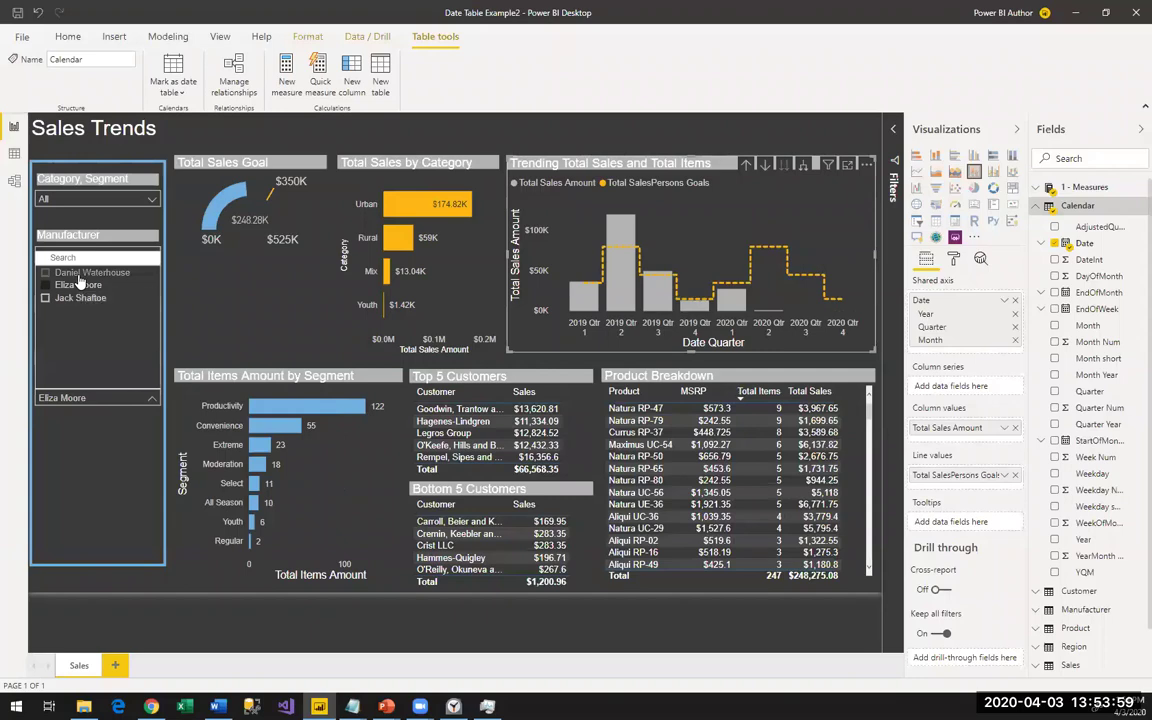
left_click(80, 274)
left_click(79, 275)
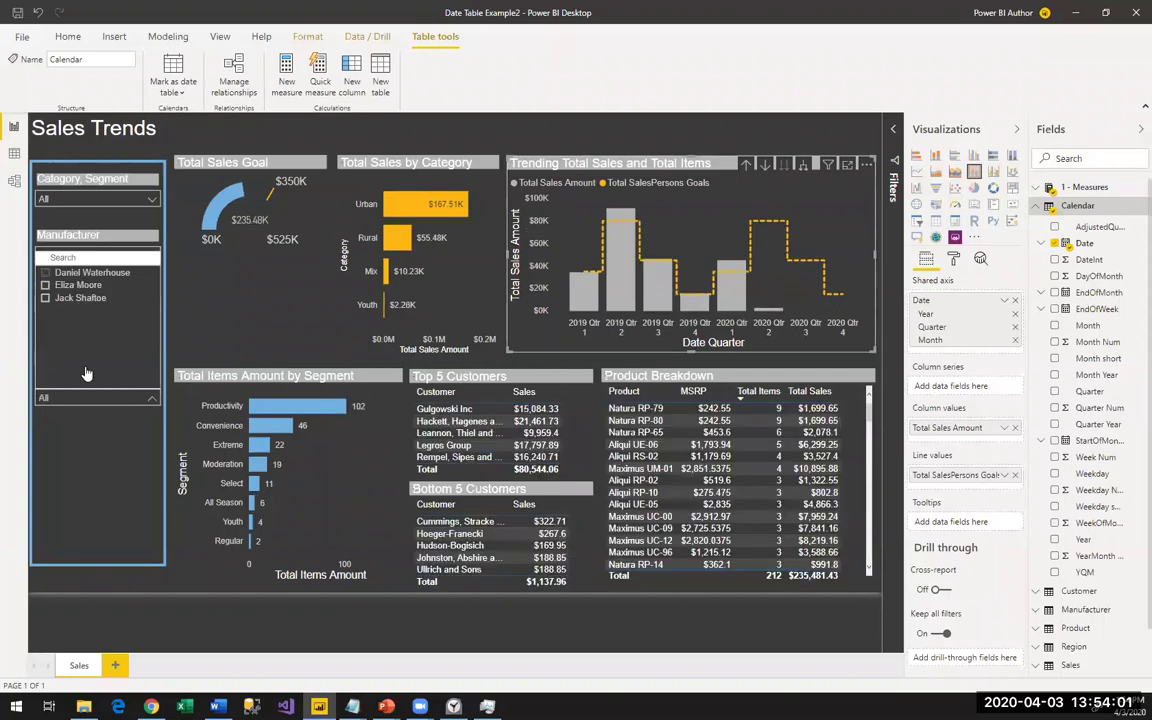
left_click(83, 404)
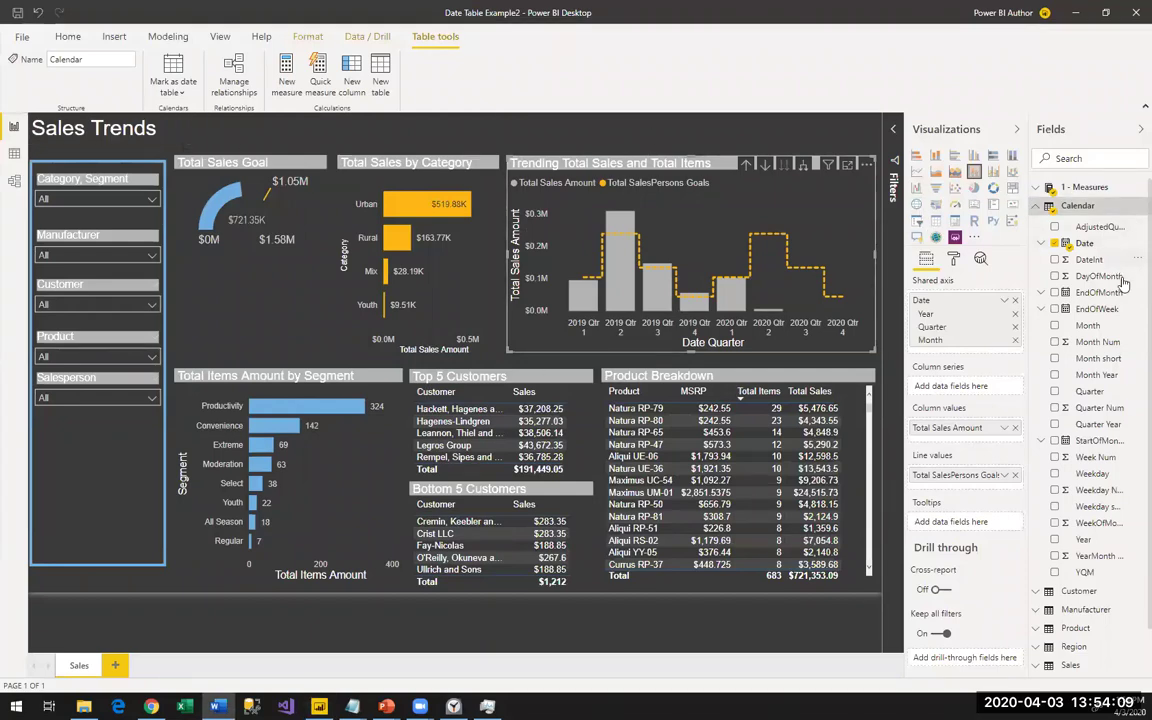
Add a slicer for Calendar's Year field, set its orientation to Horizontal and resize it to a short, wide strip.
left_click(549, 133)
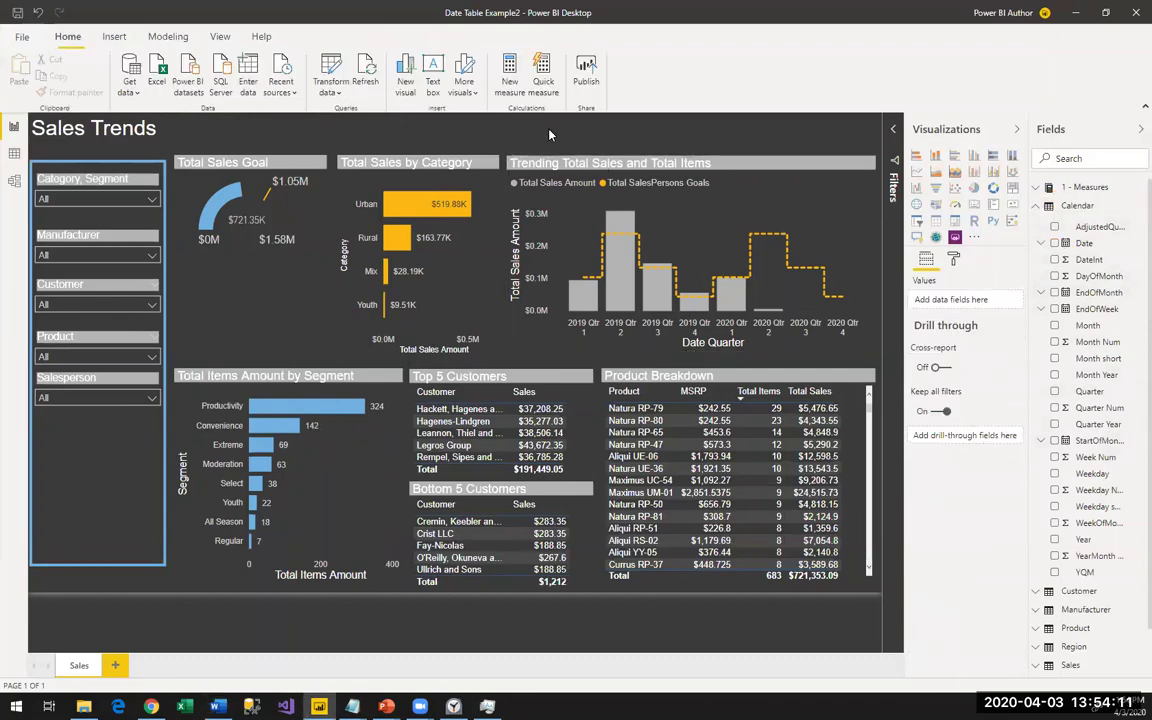
left_click(1054, 540)
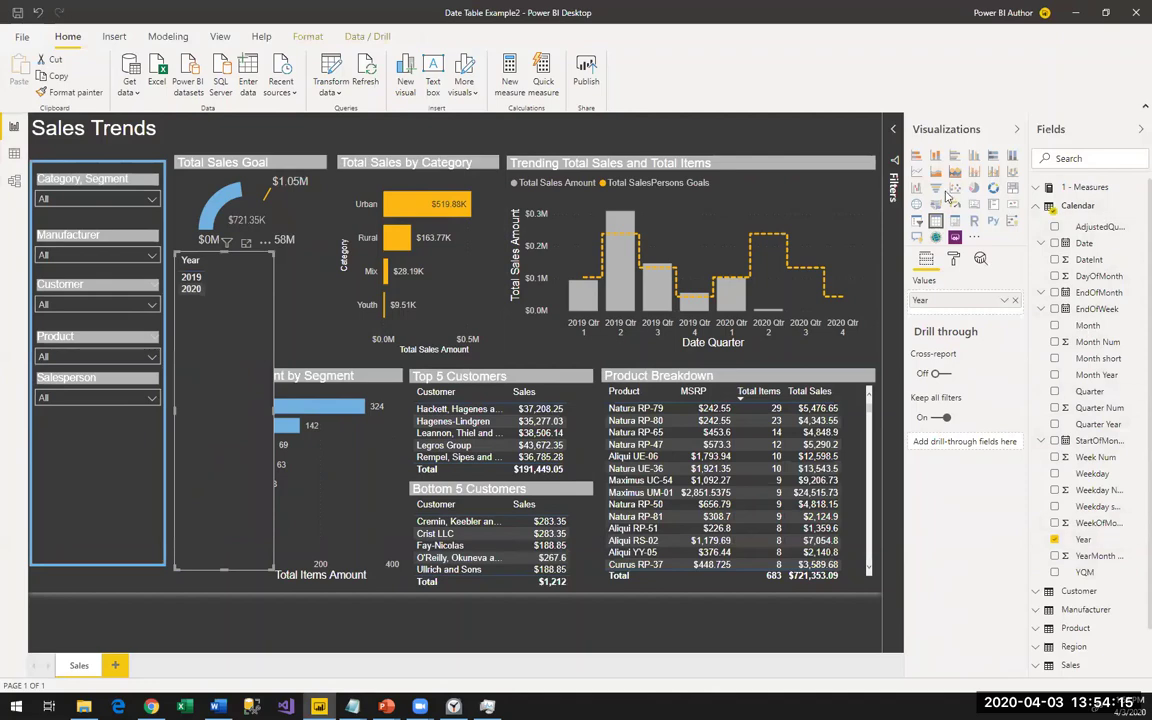
left_click(938, 222)
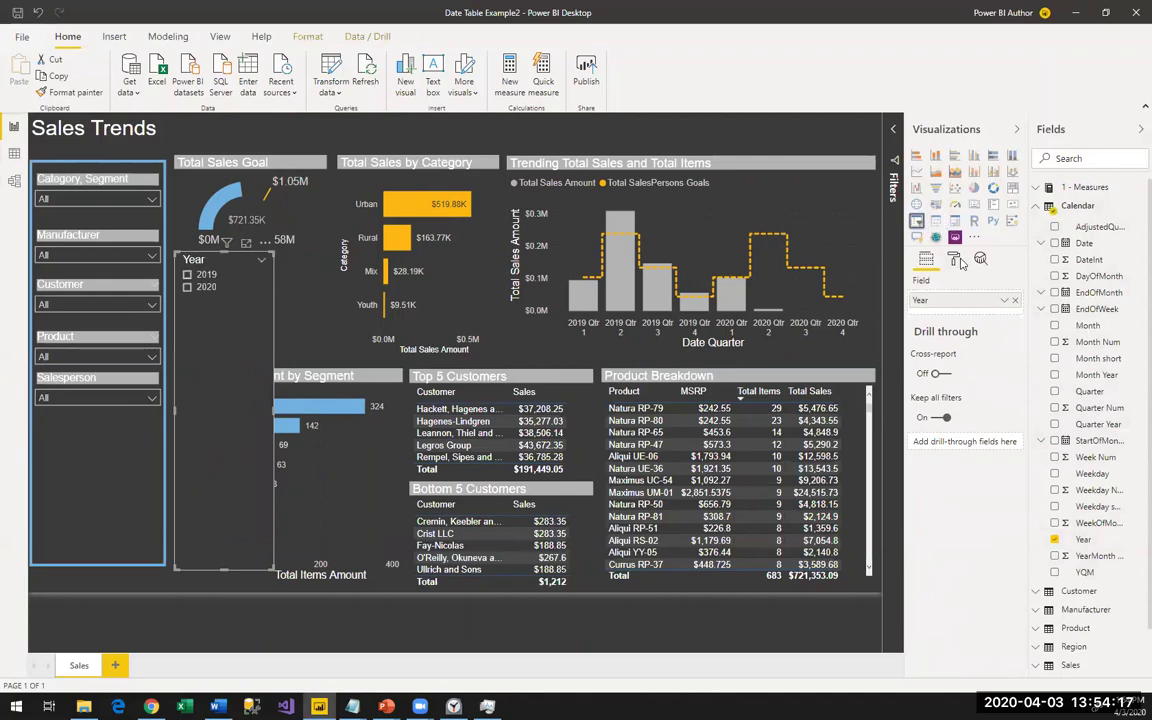
left_click(954, 259)
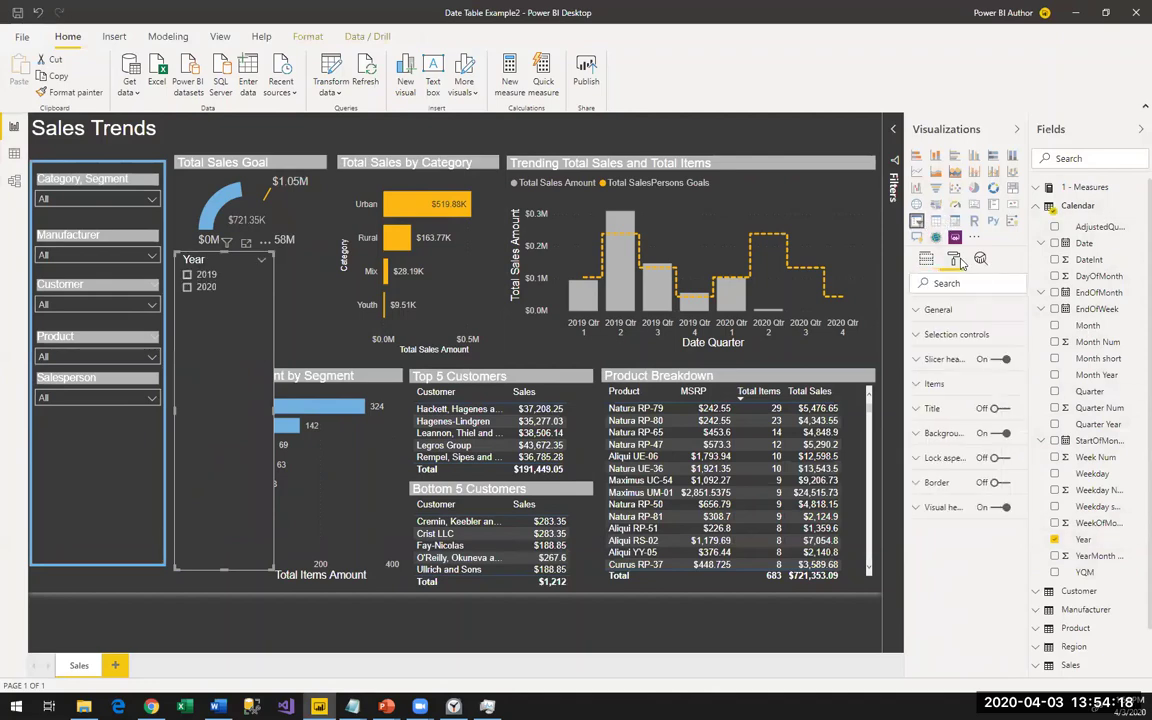
left_click(936, 309)
left_click(960, 439)
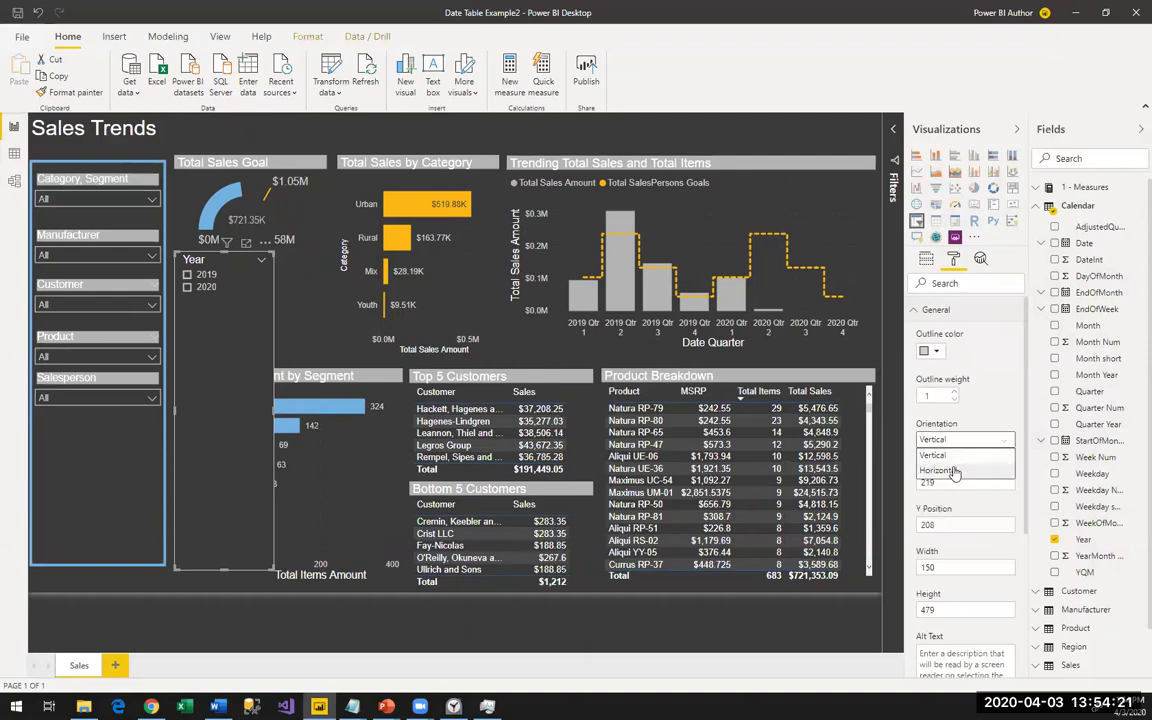
left_click(945, 465)
left_click_drag(274, 572, 362, 288)
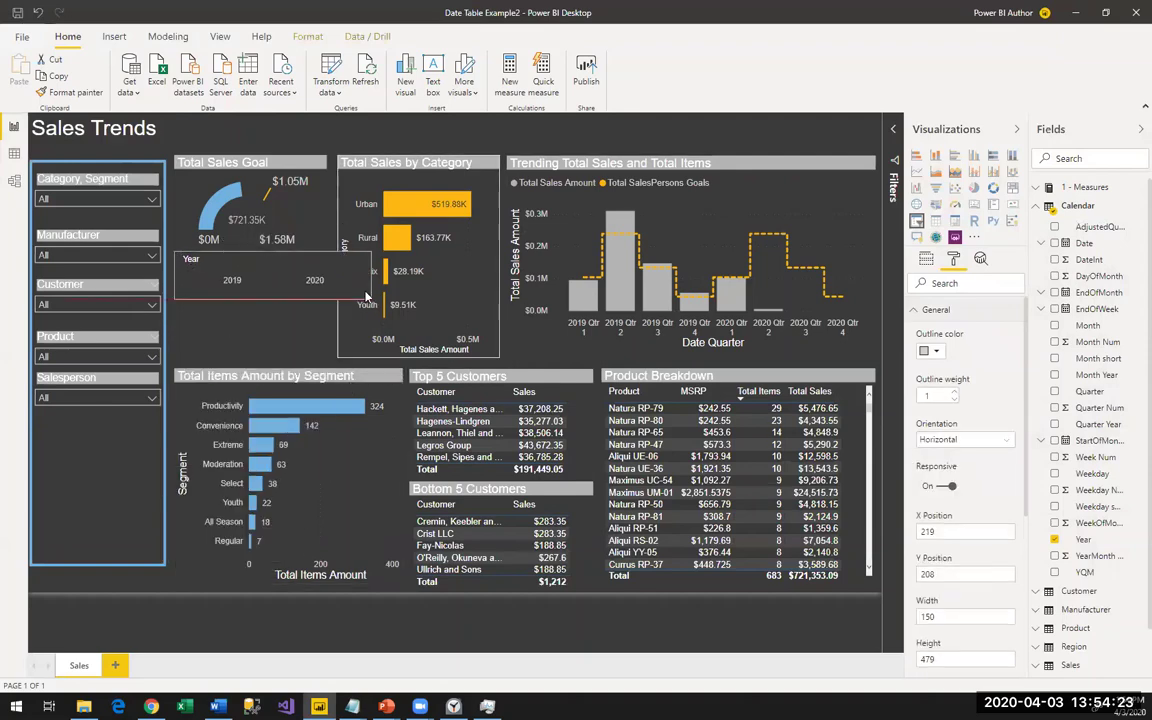
Move the Year slicer beside the Sales Trends title and place a visual of Calendar's Month short field to its right.
left_click_drag(307, 256, 319, 117)
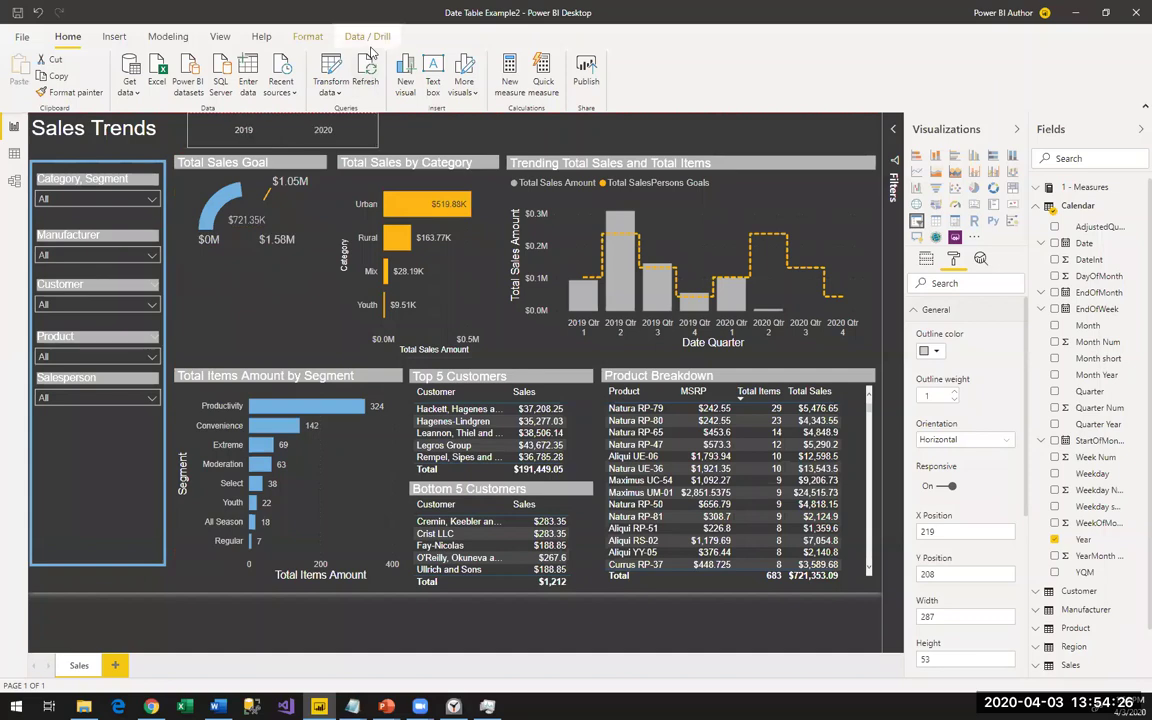
left_click(585, 130)
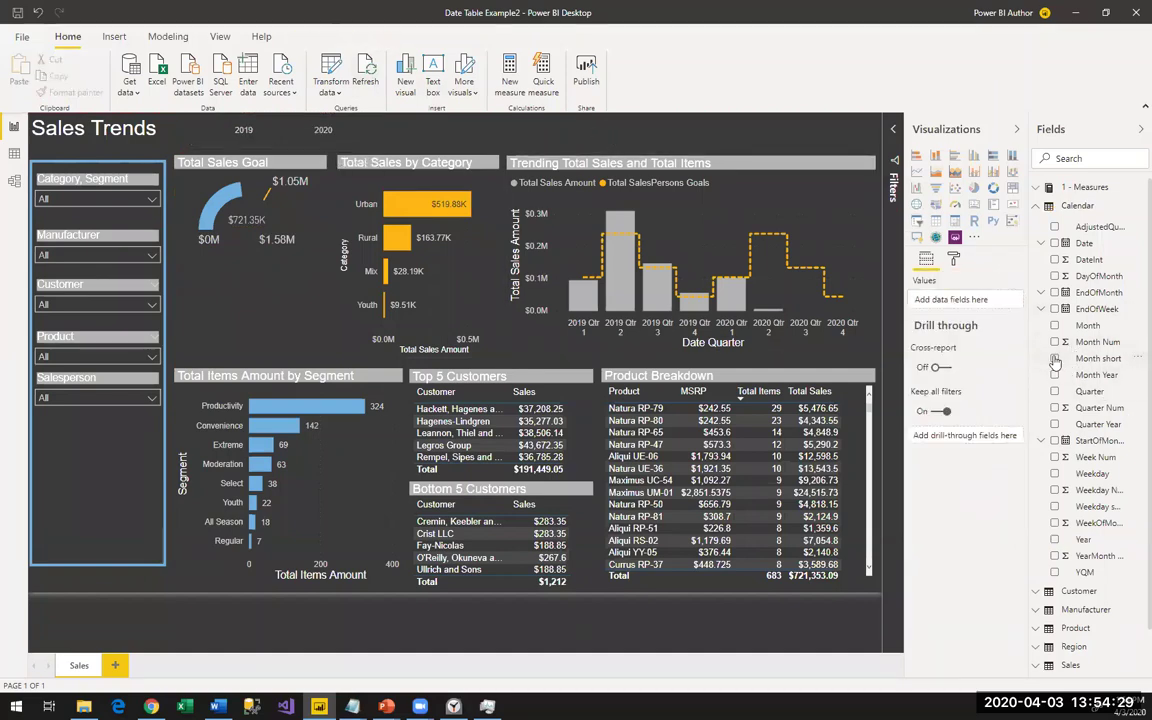
left_click(1054, 358)
left_click_drag(220, 444, 455, 329)
left_click_drag(500, 431, 816, 150)
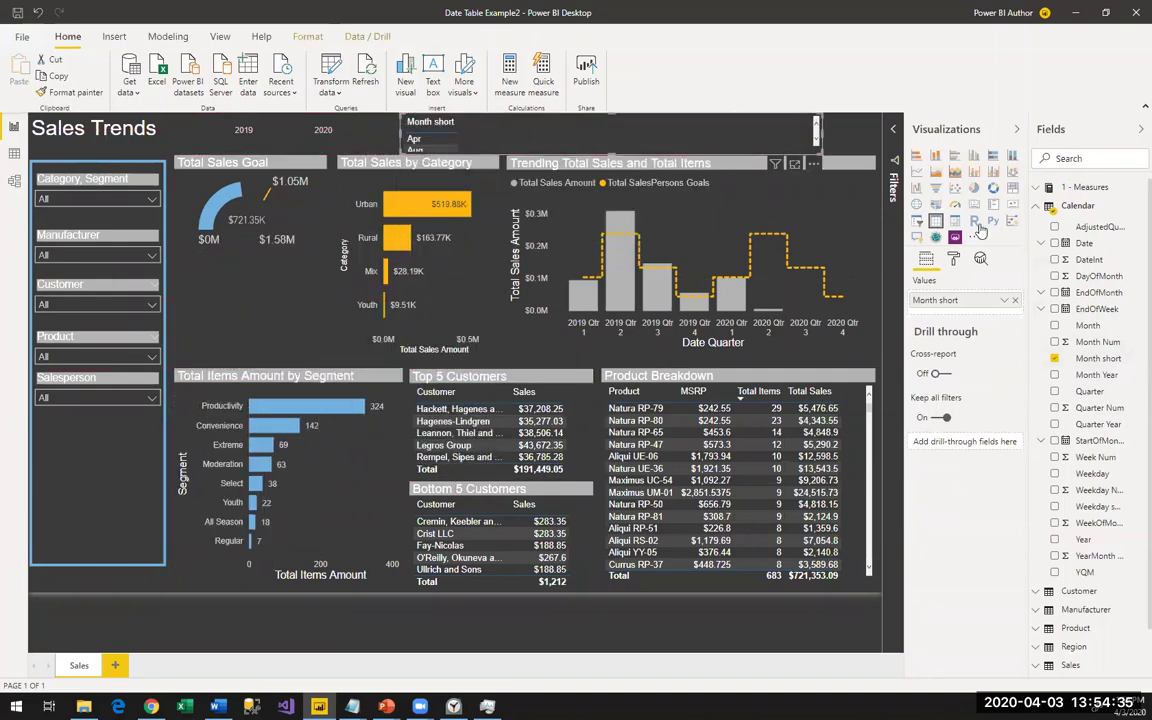
Turn the Month short visual into a slicer, set its orientation to Horizontal and widen it slightly.
left_click(954, 259)
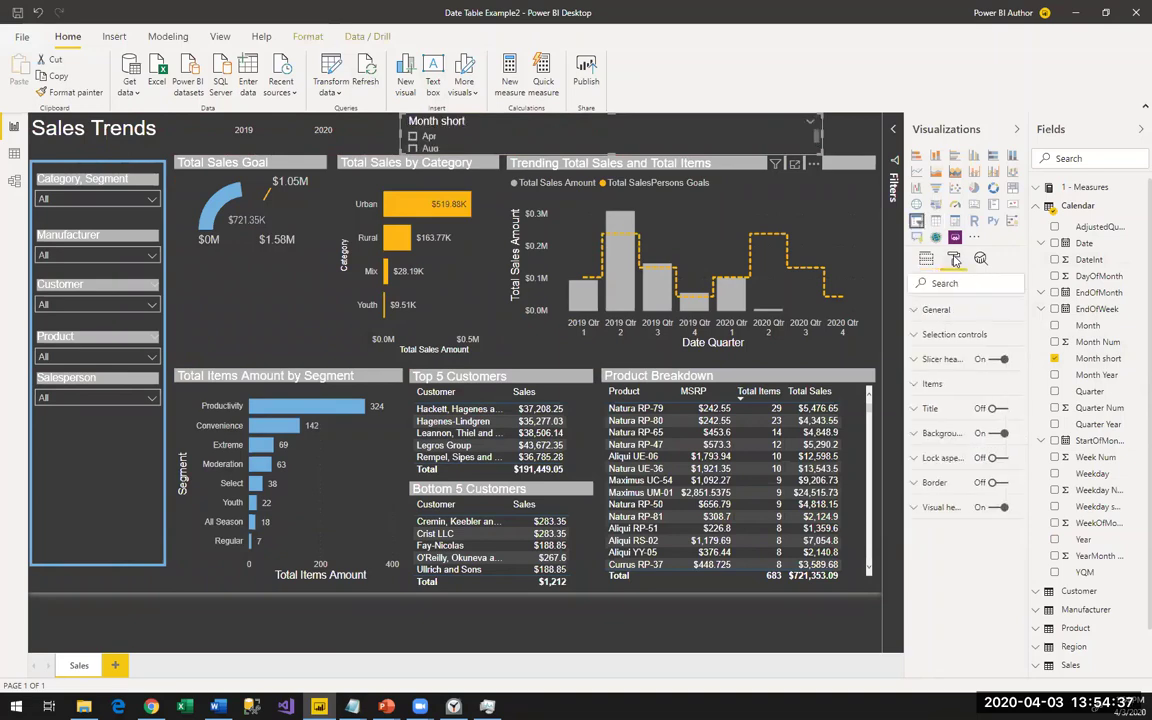
left_click(949, 312)
left_click(946, 440)
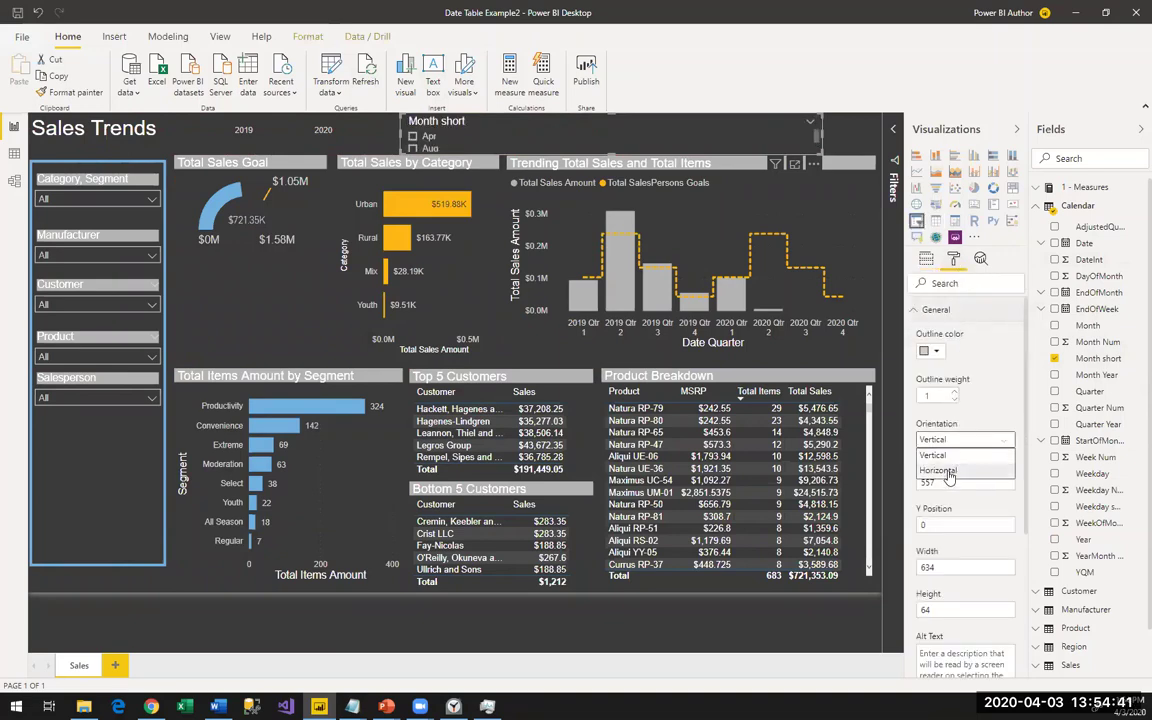
left_click(945, 470)
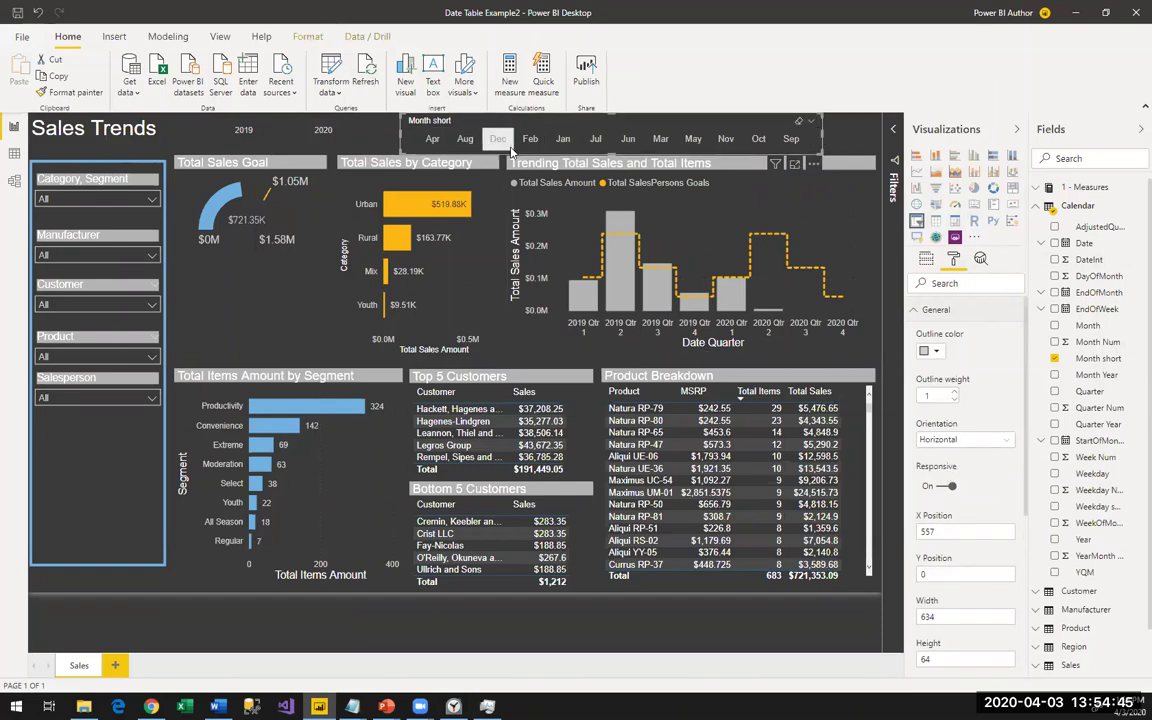
left_click_drag(821, 132, 851, 134)
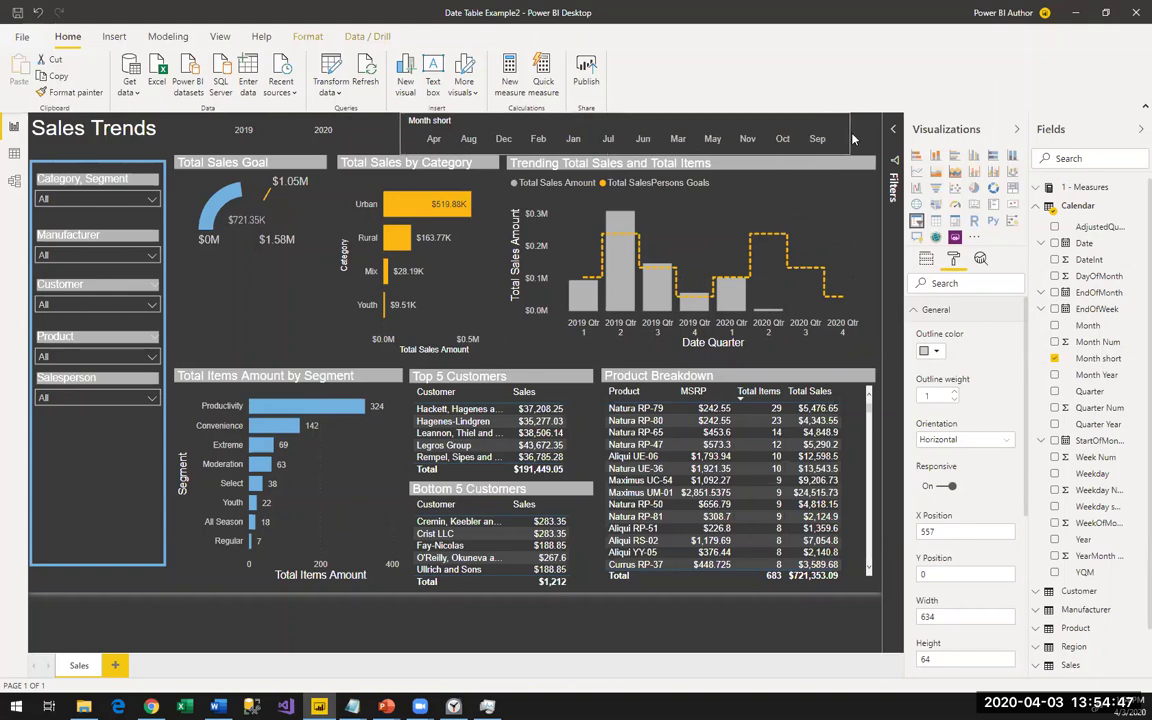
left_click(855, 136)
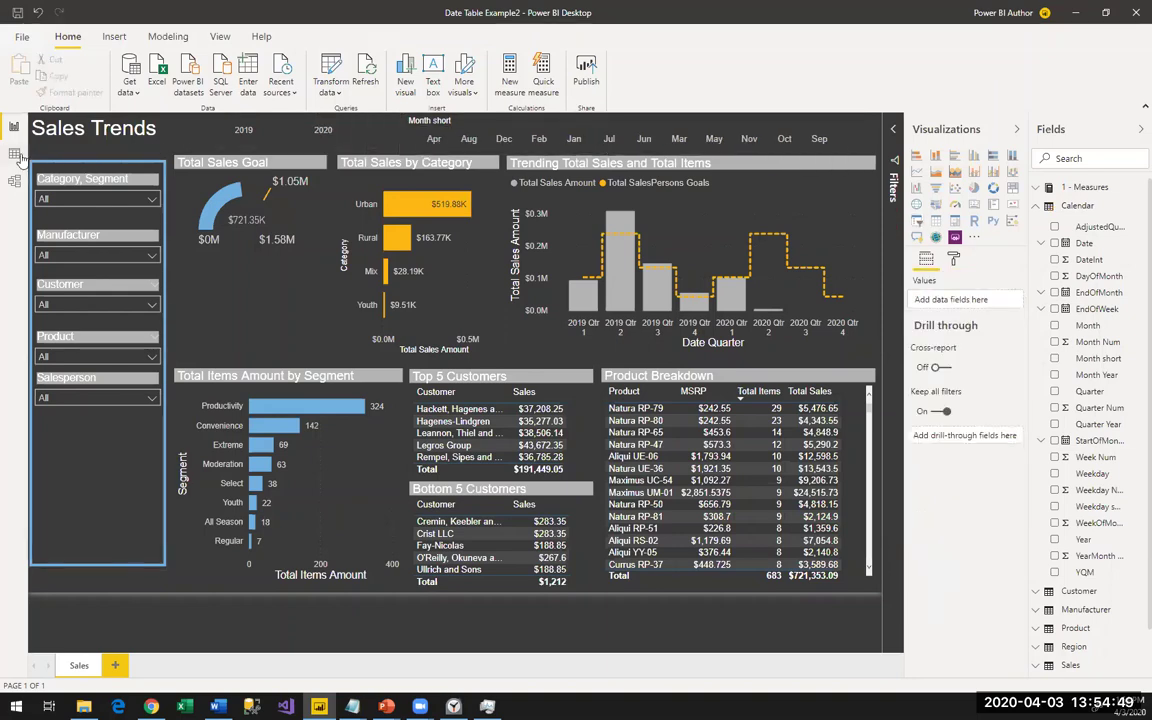
In the Calendar table's data, sort the Month short column by Month Num.
left_click(14, 153)
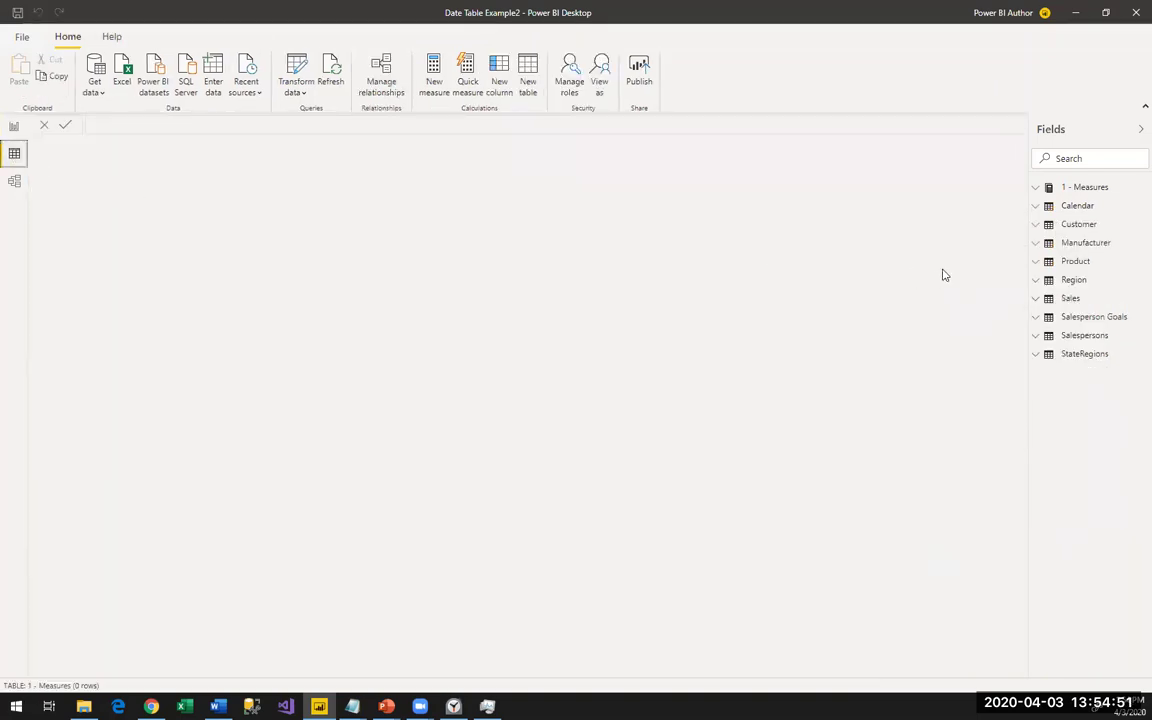
left_click(1080, 212)
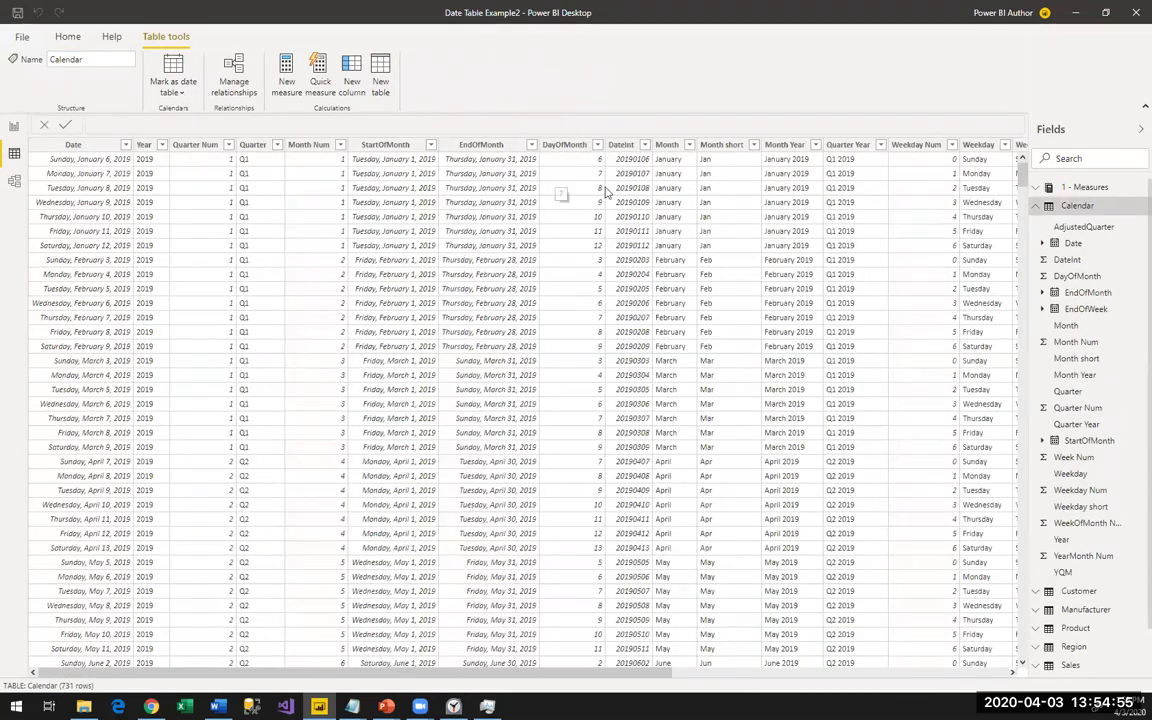
left_click(717, 158)
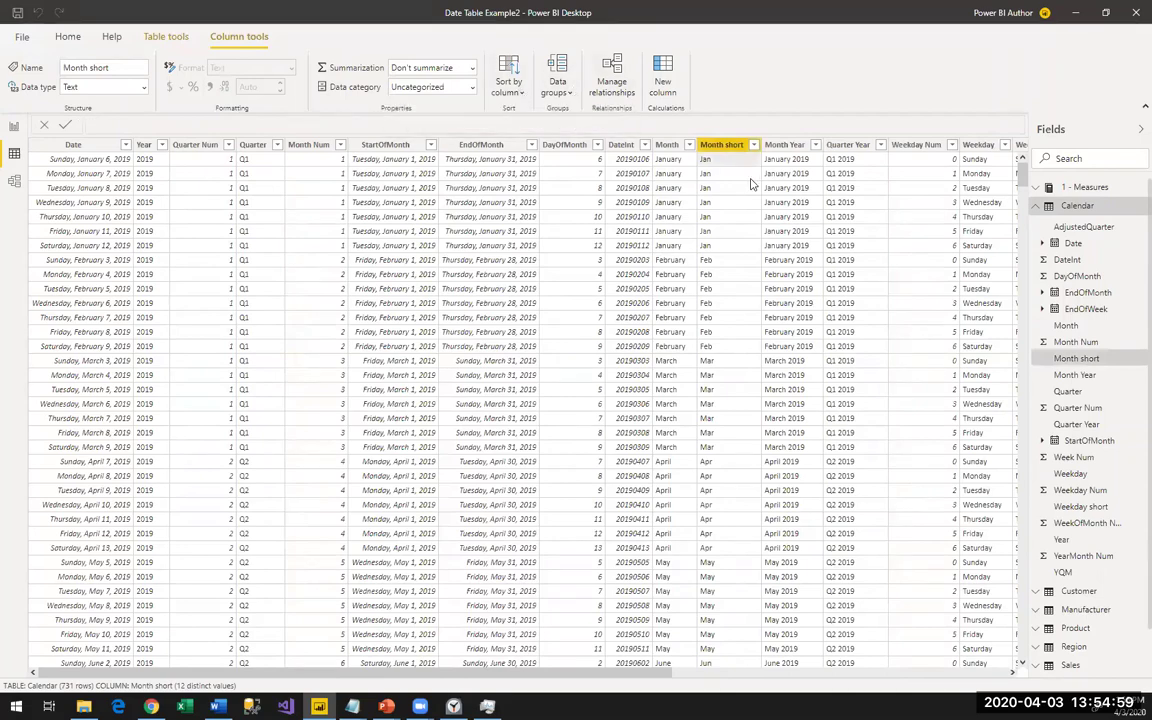
left_click(515, 90)
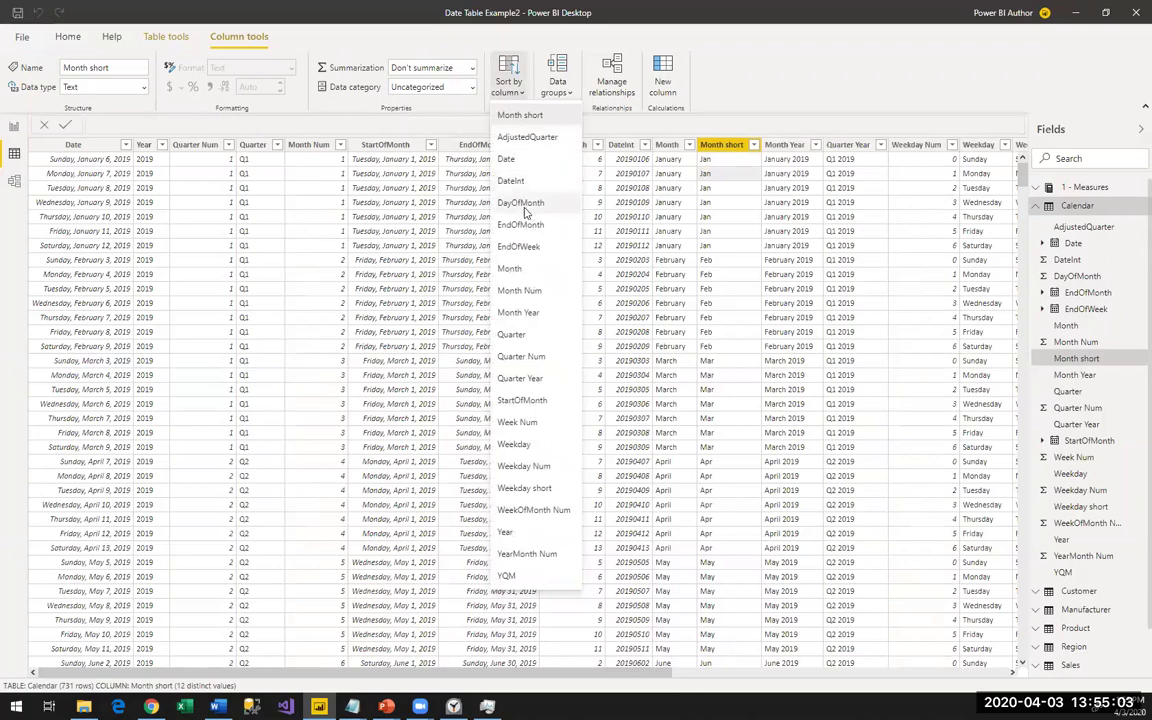
left_click(529, 292)
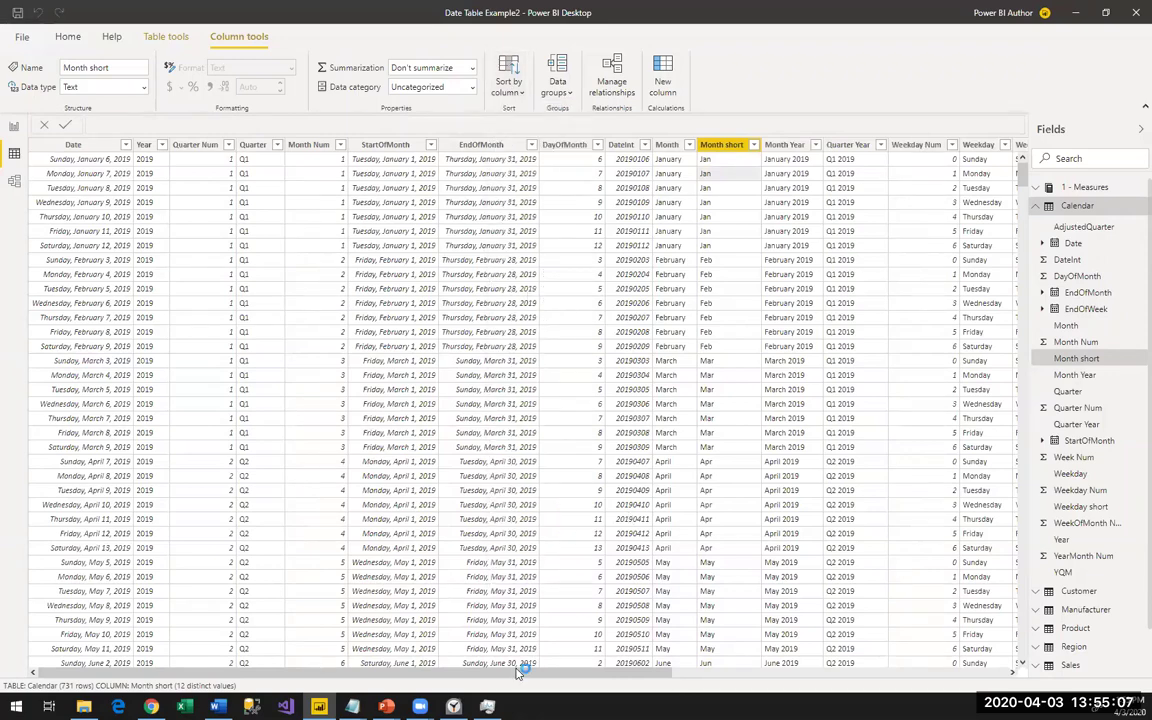
Sort Calendar's YQM column by StartOfMonth and return to the report page.
left_click_drag(517, 676, 608, 677)
scroll(944, 632, "right", 5)
left_click(905, 145)
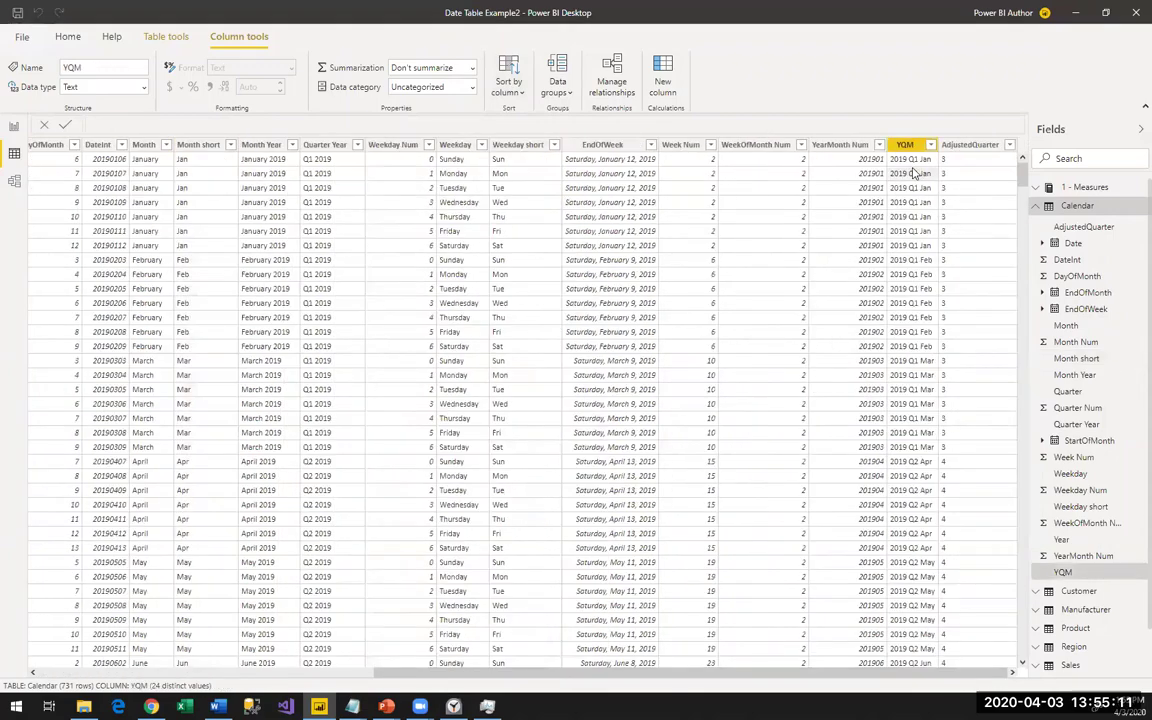
left_click(515, 89)
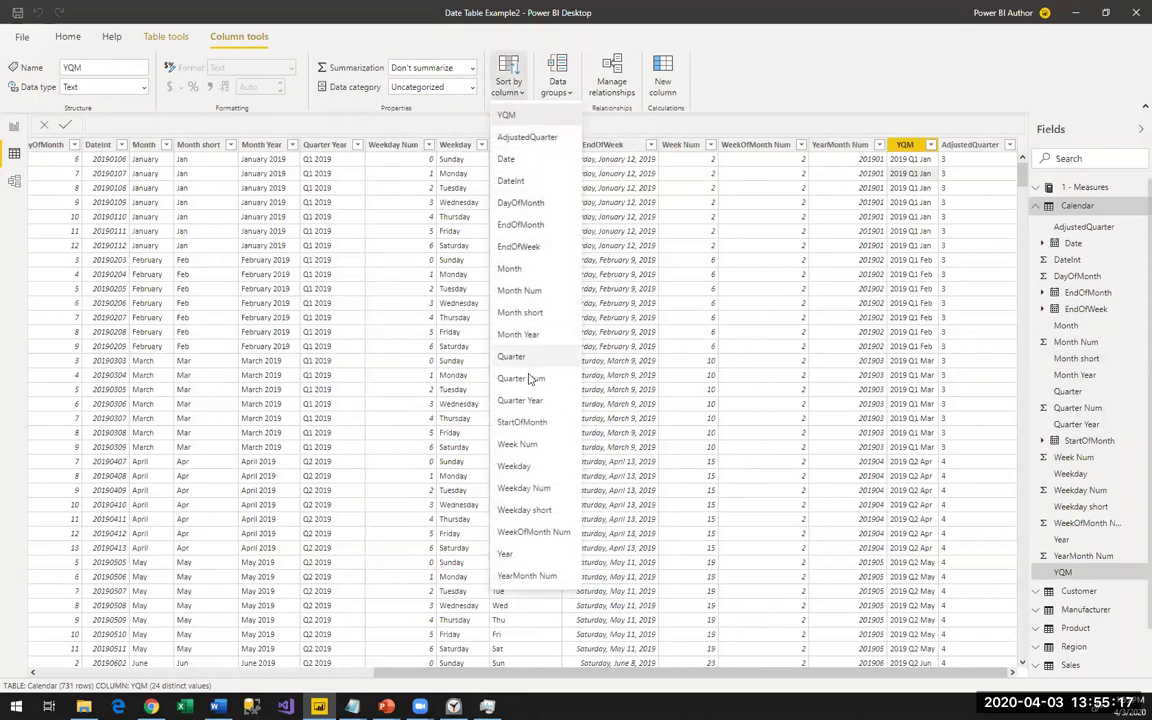
left_click(538, 431)
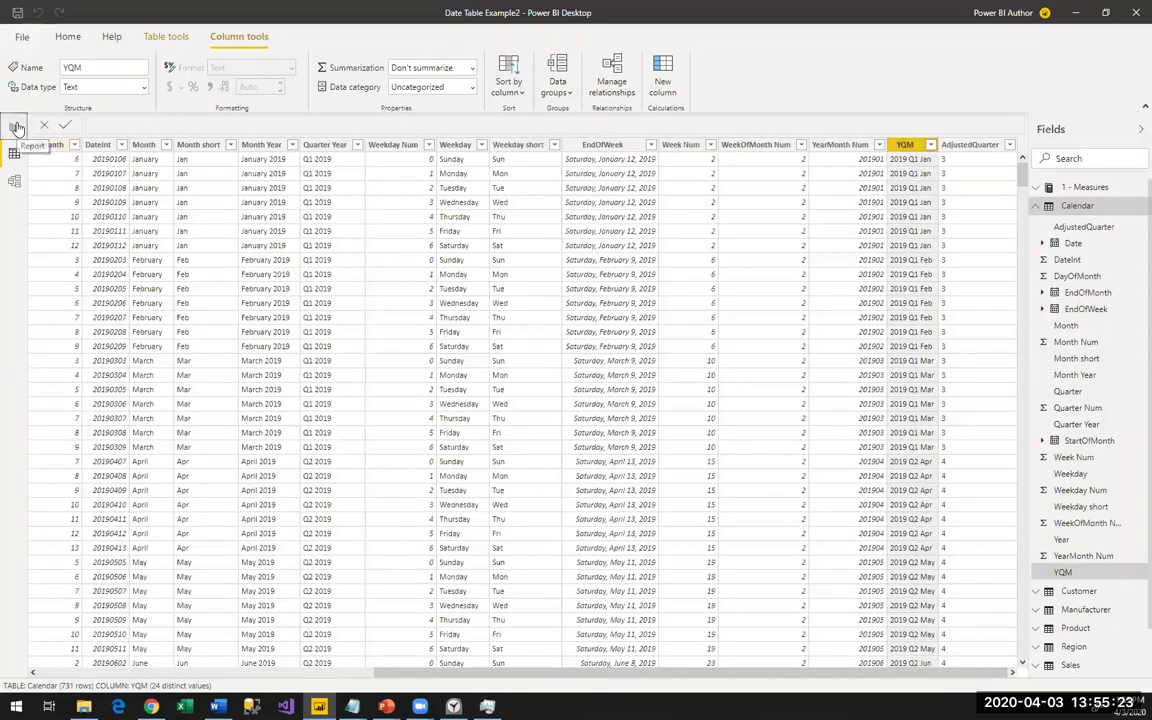
left_click(15, 127)
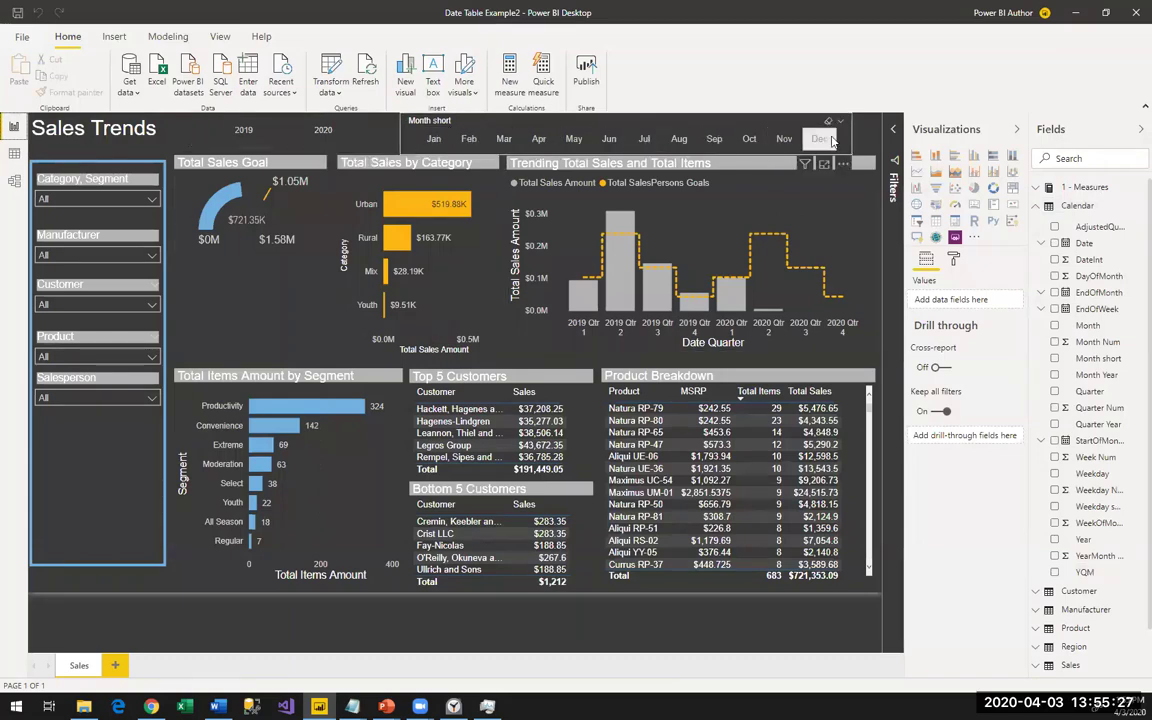
Filter the report to 2020 and restrict the Month short slicer to items with Total Sales Amount greater than 0.
left_click(309, 135)
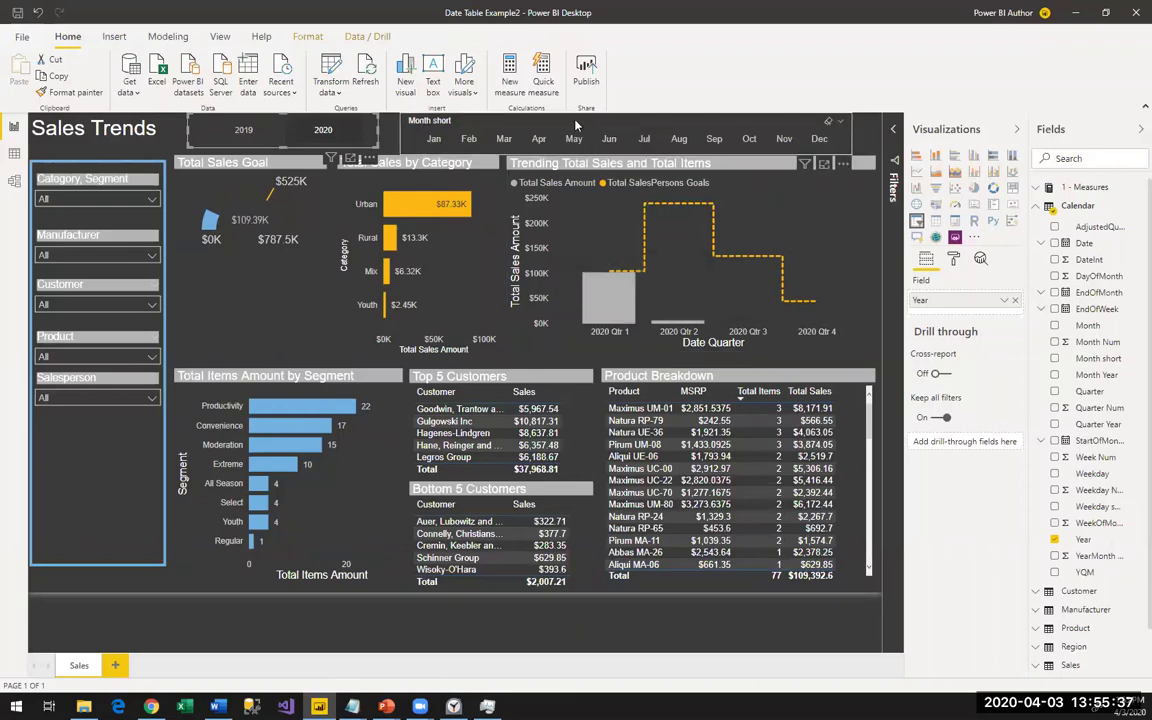
left_click(517, 112)
left_click(1080, 188)
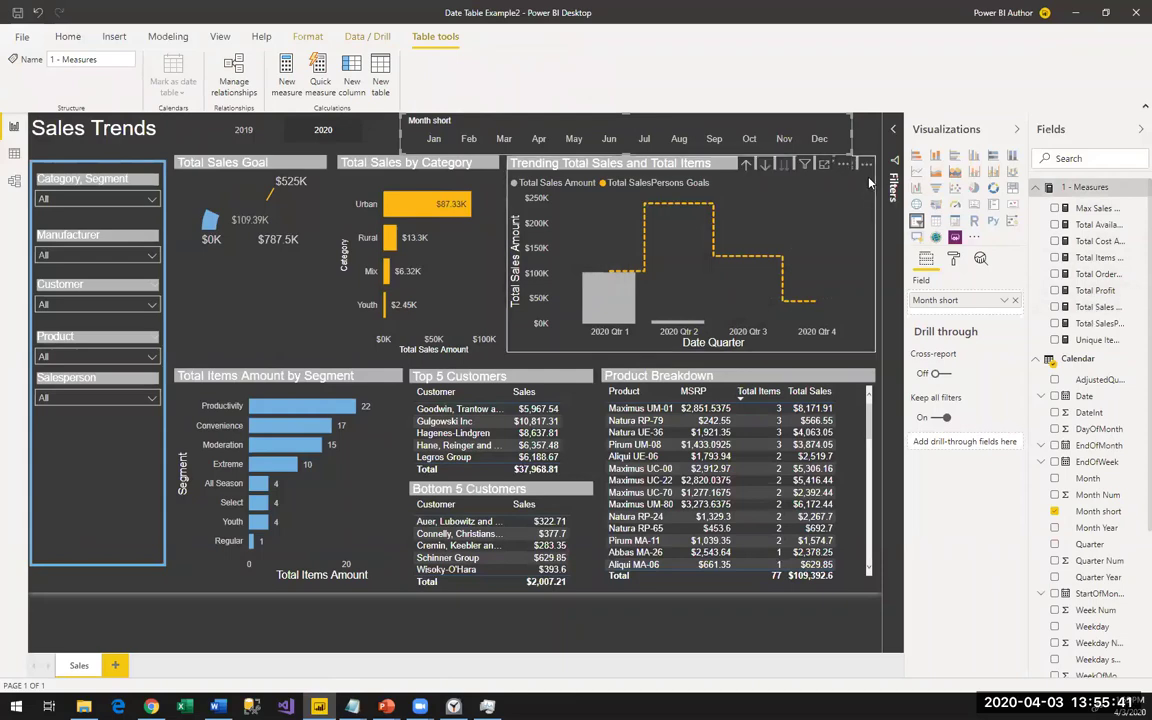
left_click(893, 185)
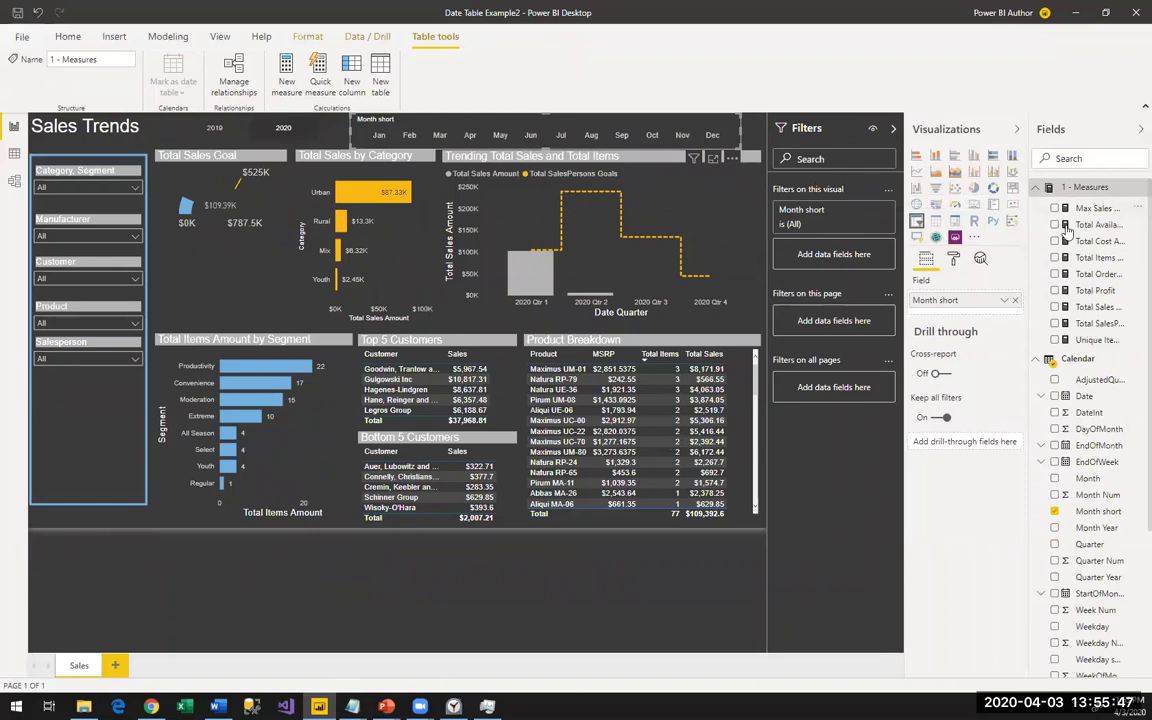
left_click_drag(1095, 312, 843, 263)
left_click(833, 298)
left_click(822, 337)
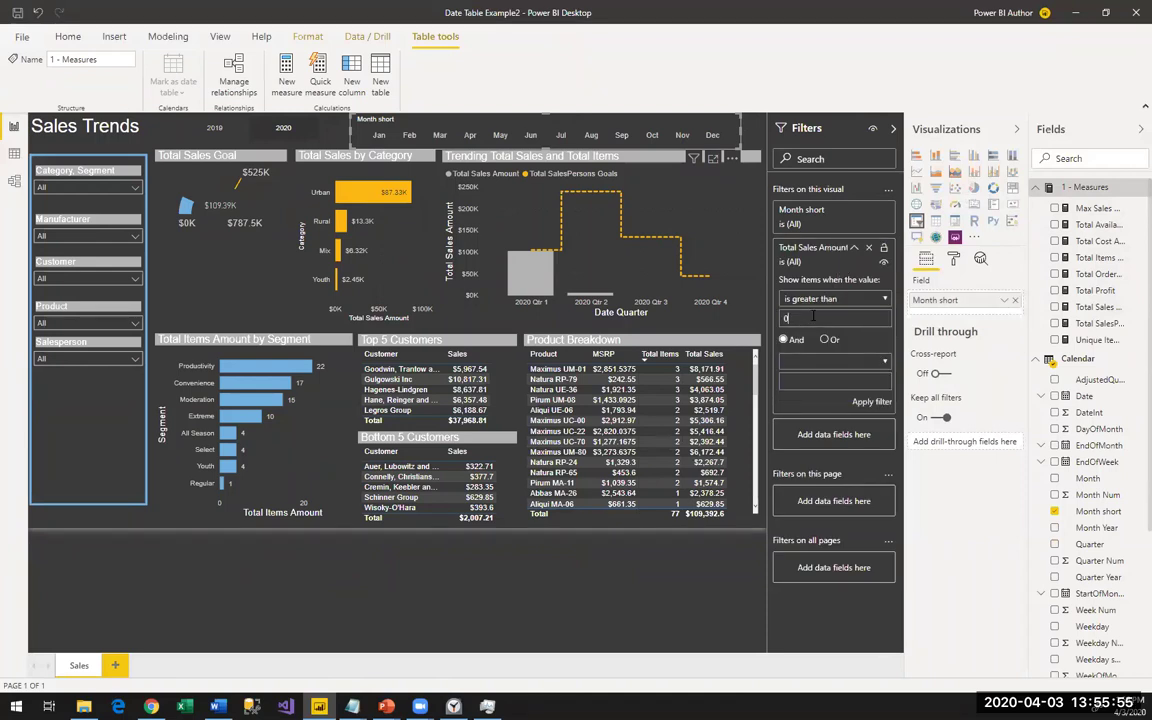
left_click(813, 316)
type("0")
key("Return")
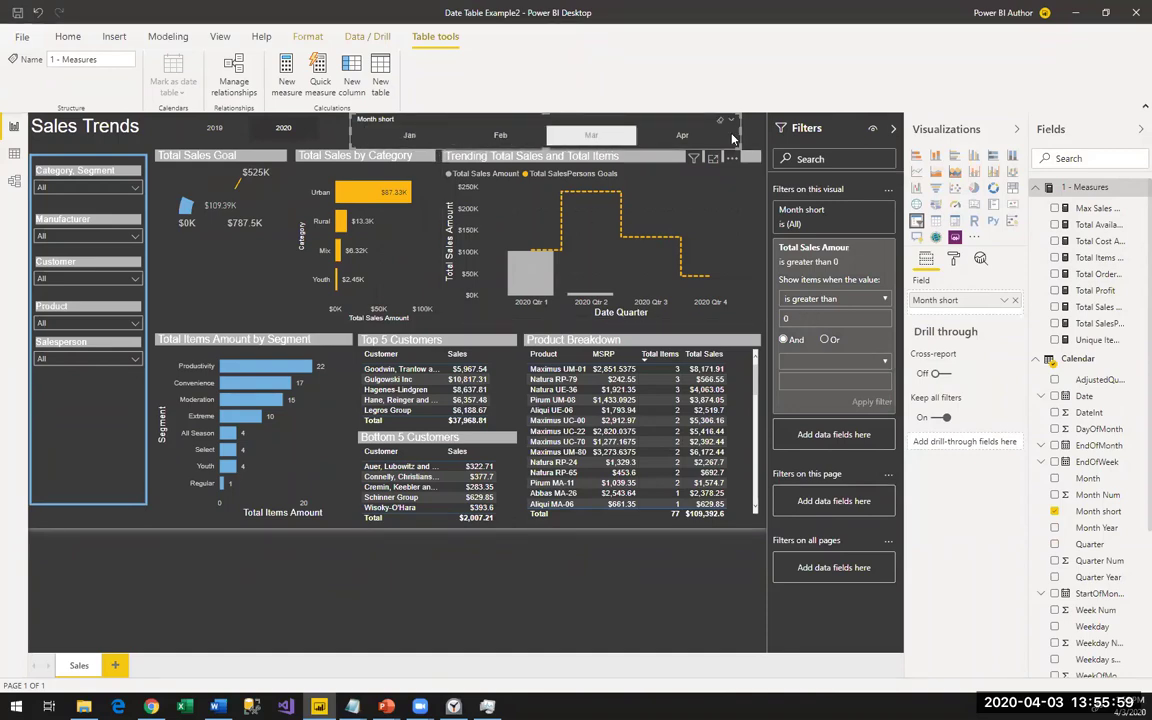
Filter the report to 2019 with the Year slicer.
left_click(213, 130)
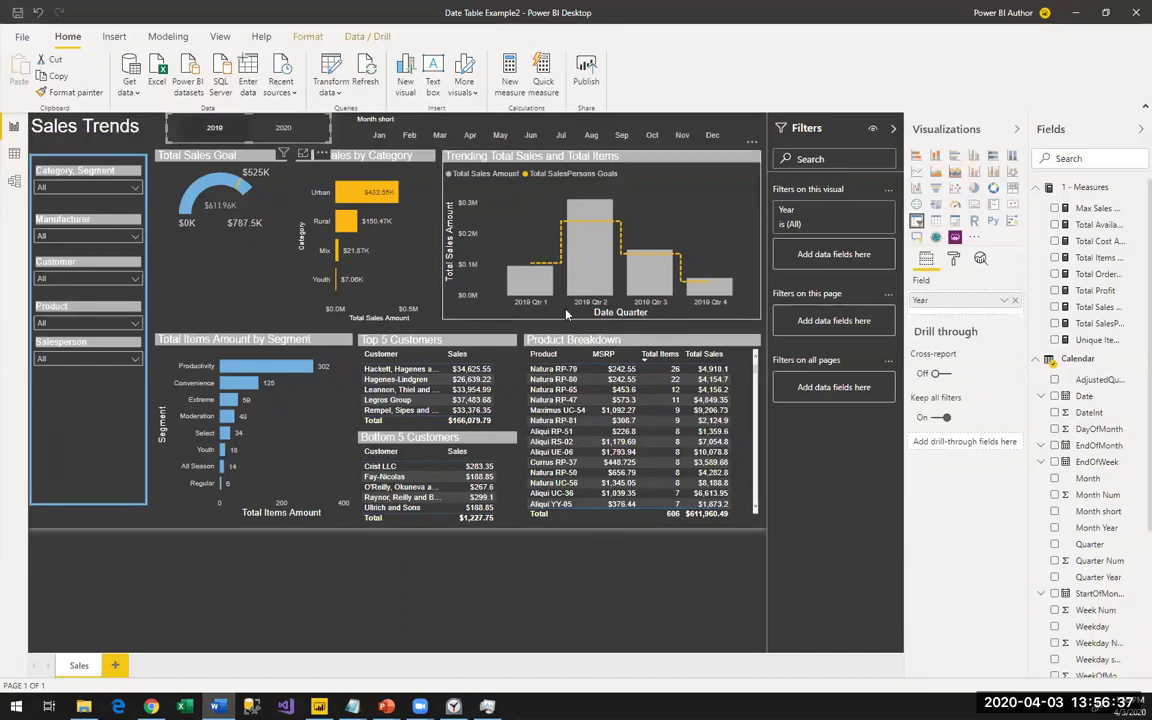
left_click(654, 216)
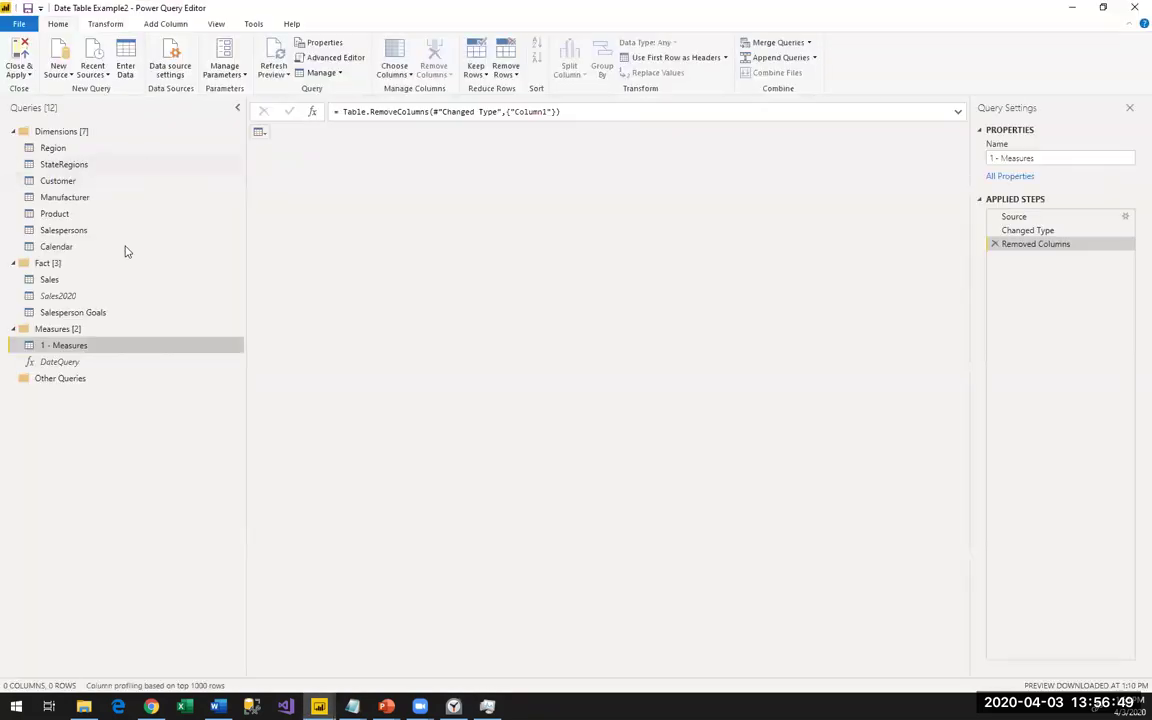
Start a custom column named IsWeekday in the Calendar query of the Power Query Editor.
left_click(60, 247)
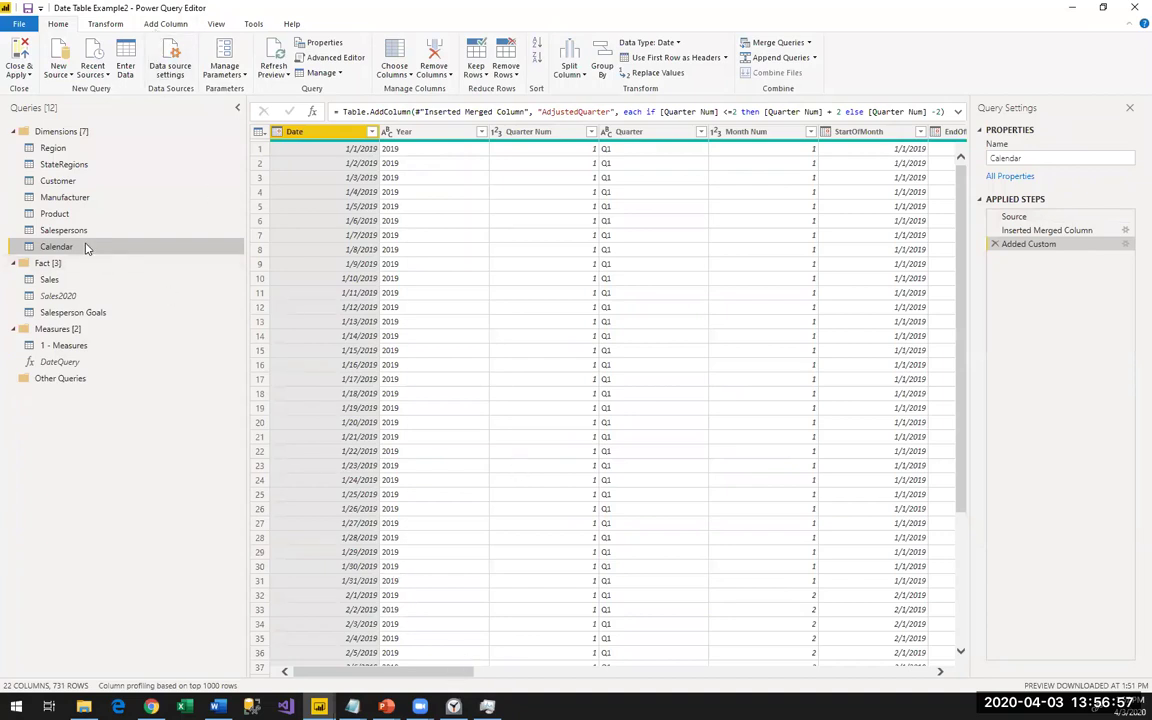
left_click(171, 29)
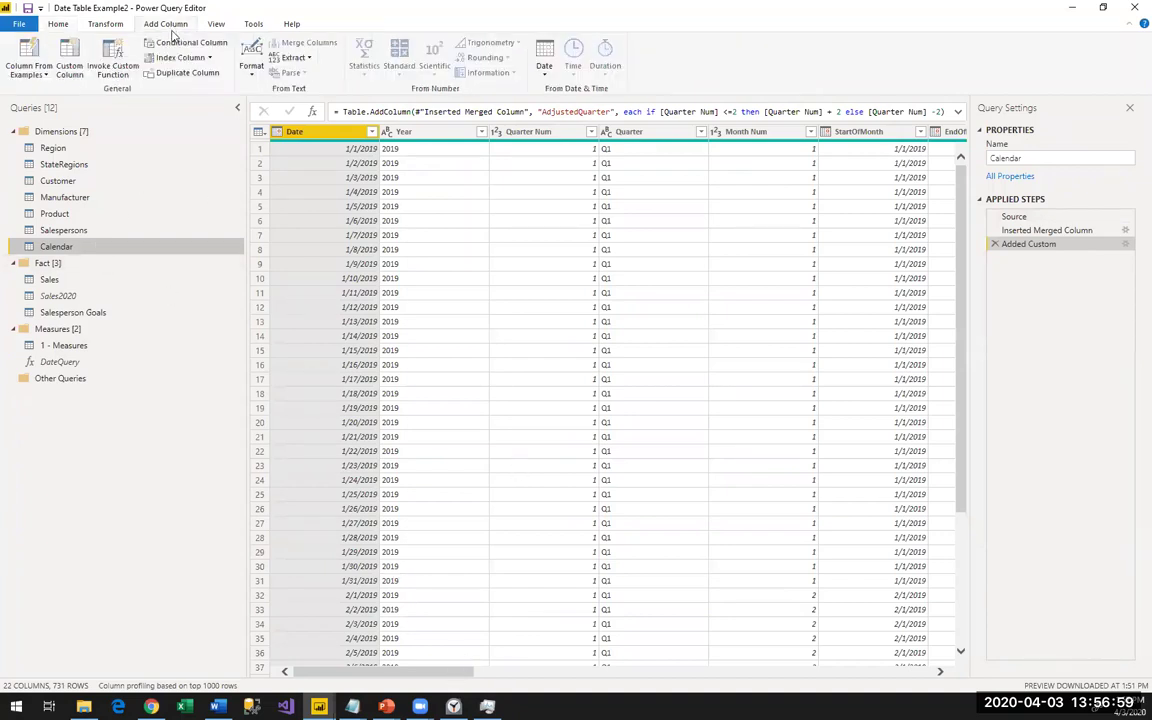
left_click(76, 62)
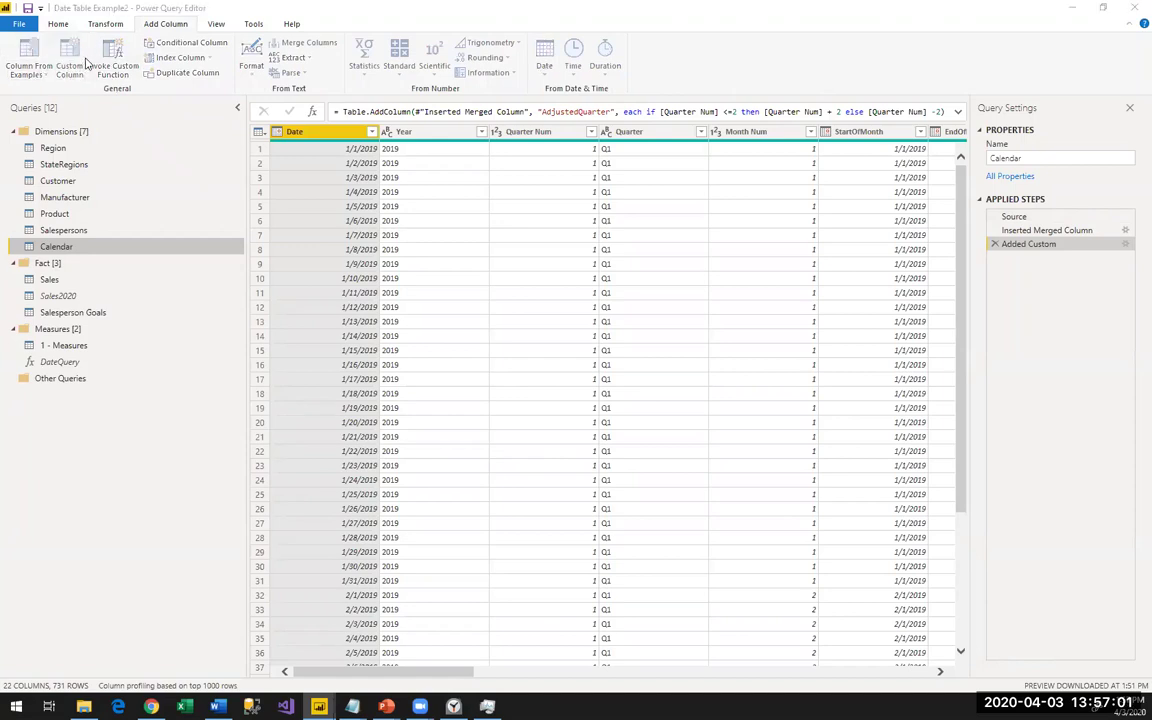
double_click(455, 279)
type("is")
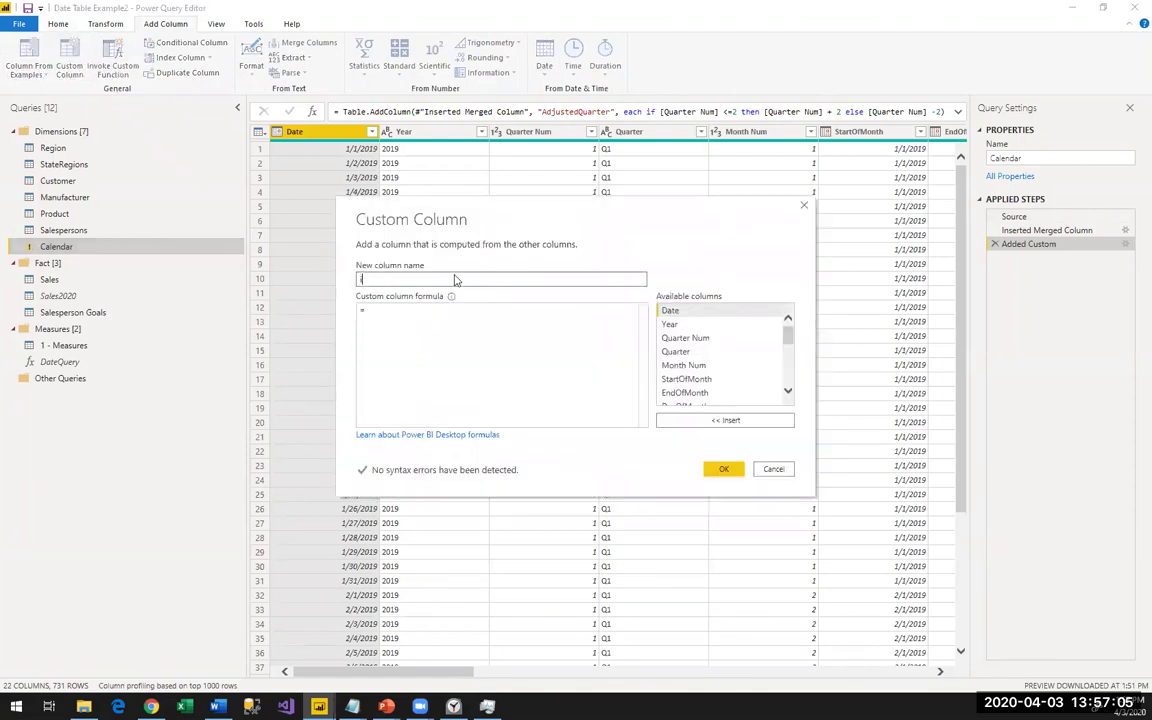
type("Weekday")
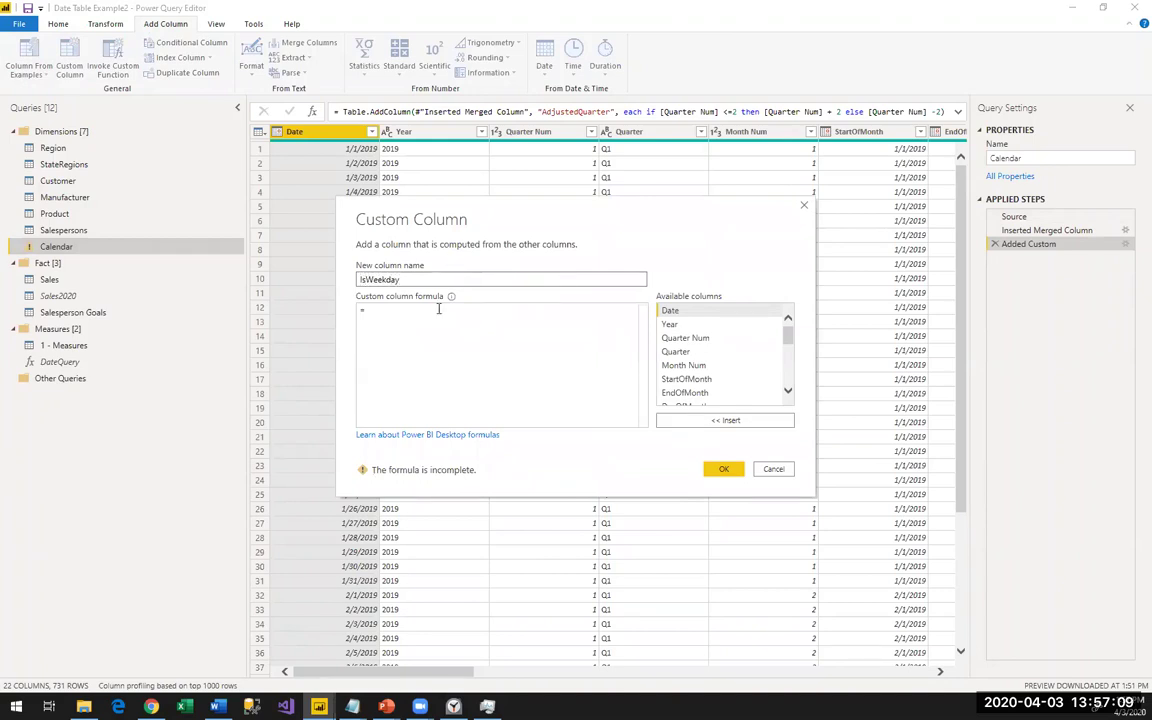
Define the IsWeekday custom column with the formula Date.DayOfWeek([Date]) and add it to the Calendar query.
left_click(413, 371)
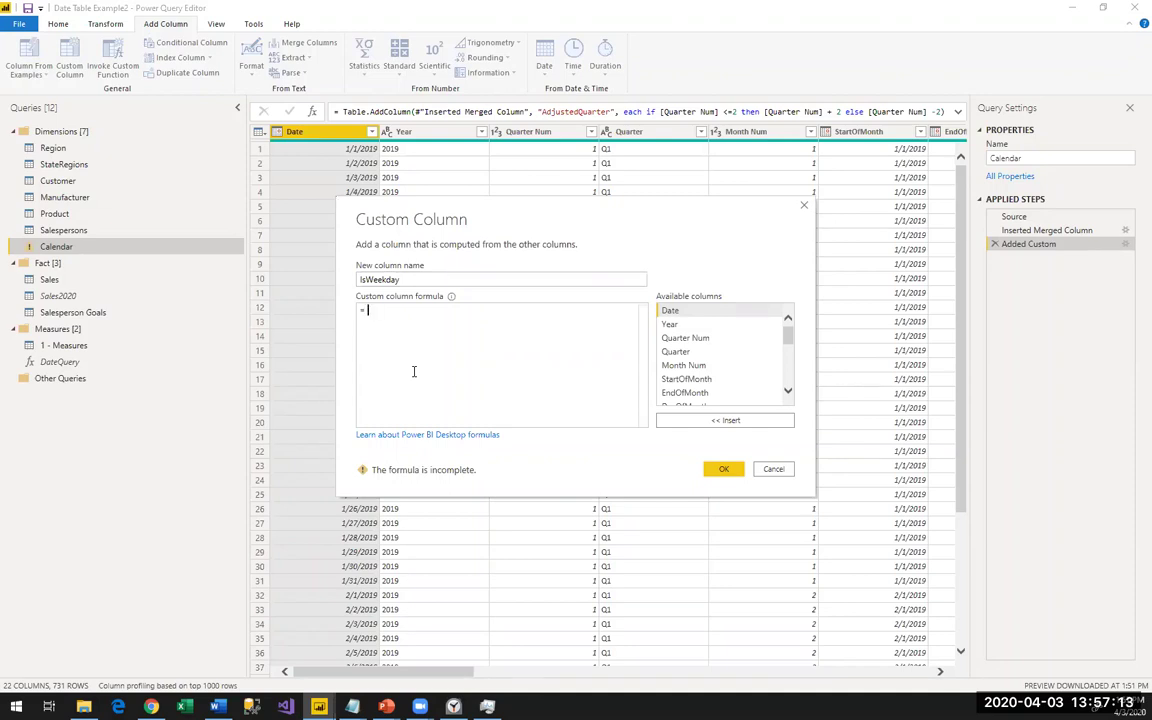
type("week")
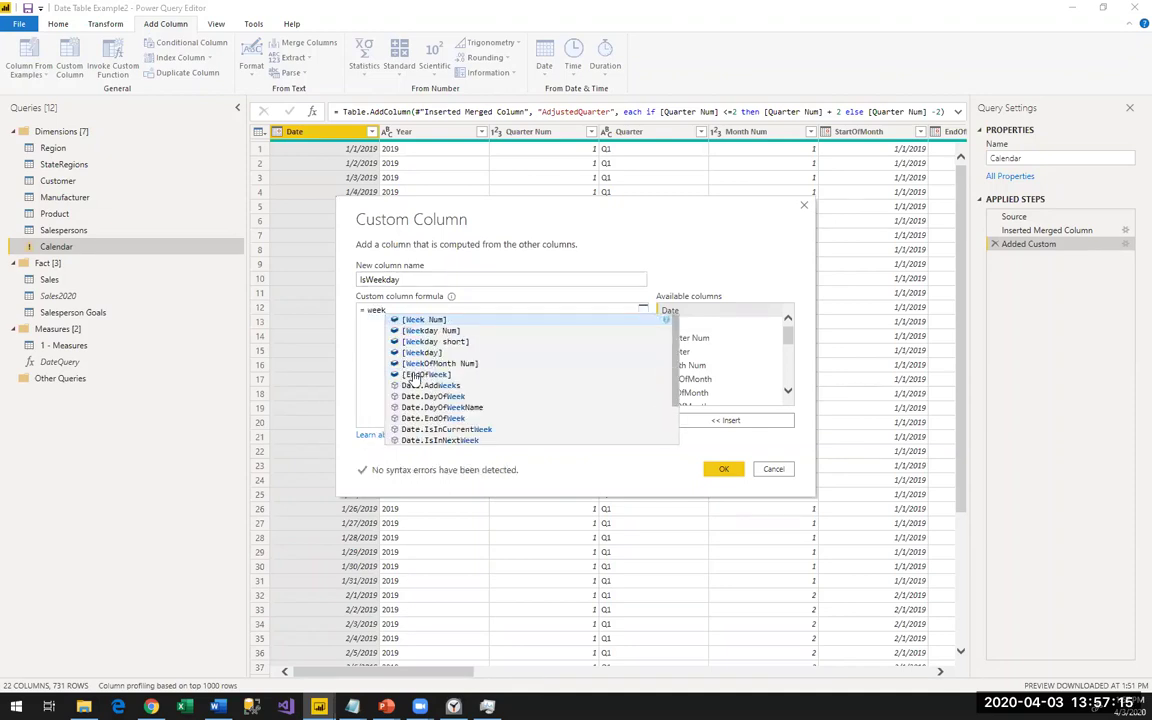
key("Down")
key("Down")
key("Down")
key("Down")
key("Down")
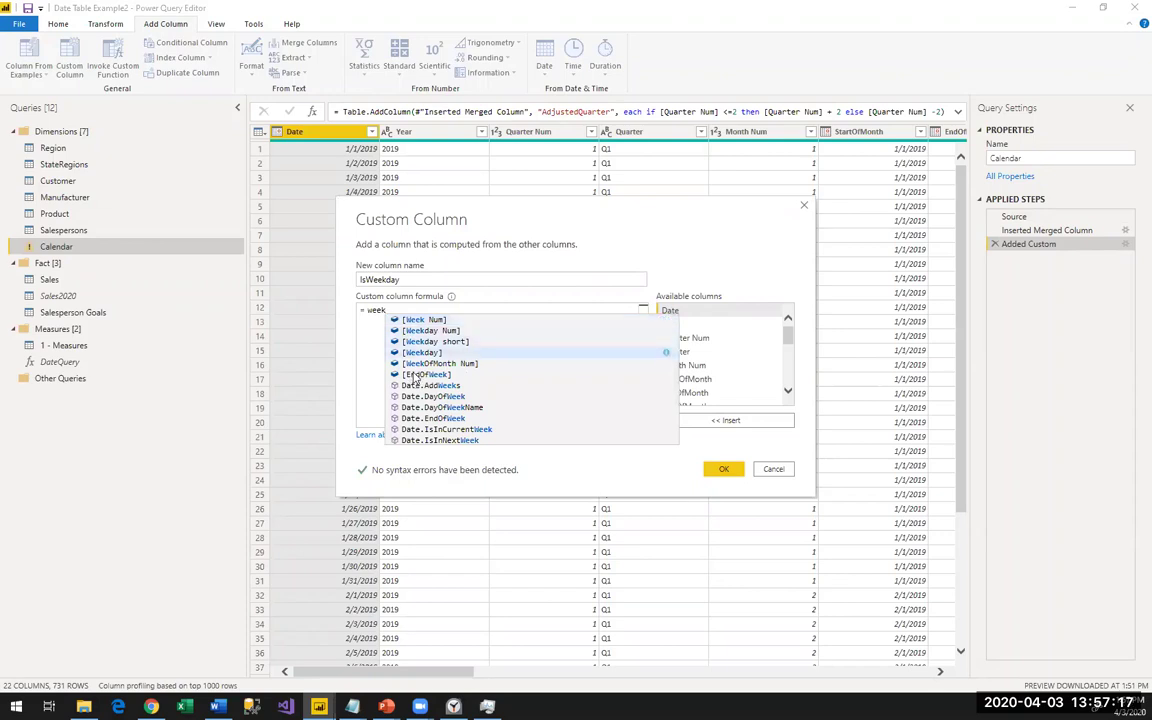
key("Down")
key("Down")
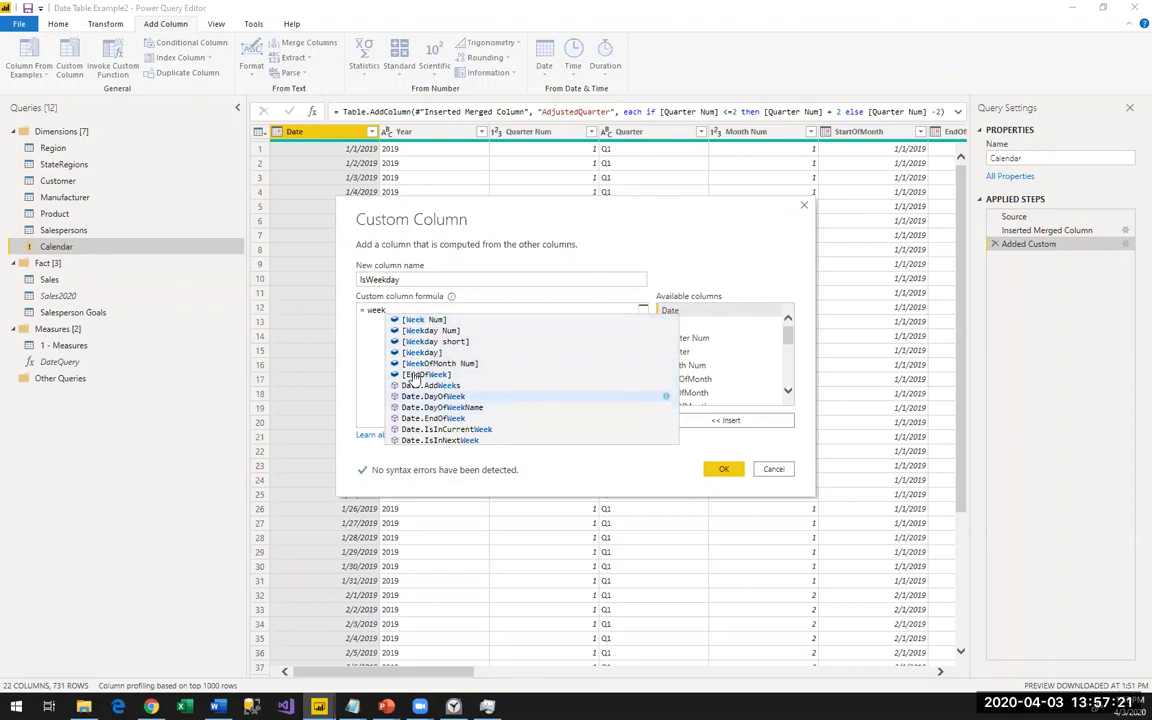
key("Tab")
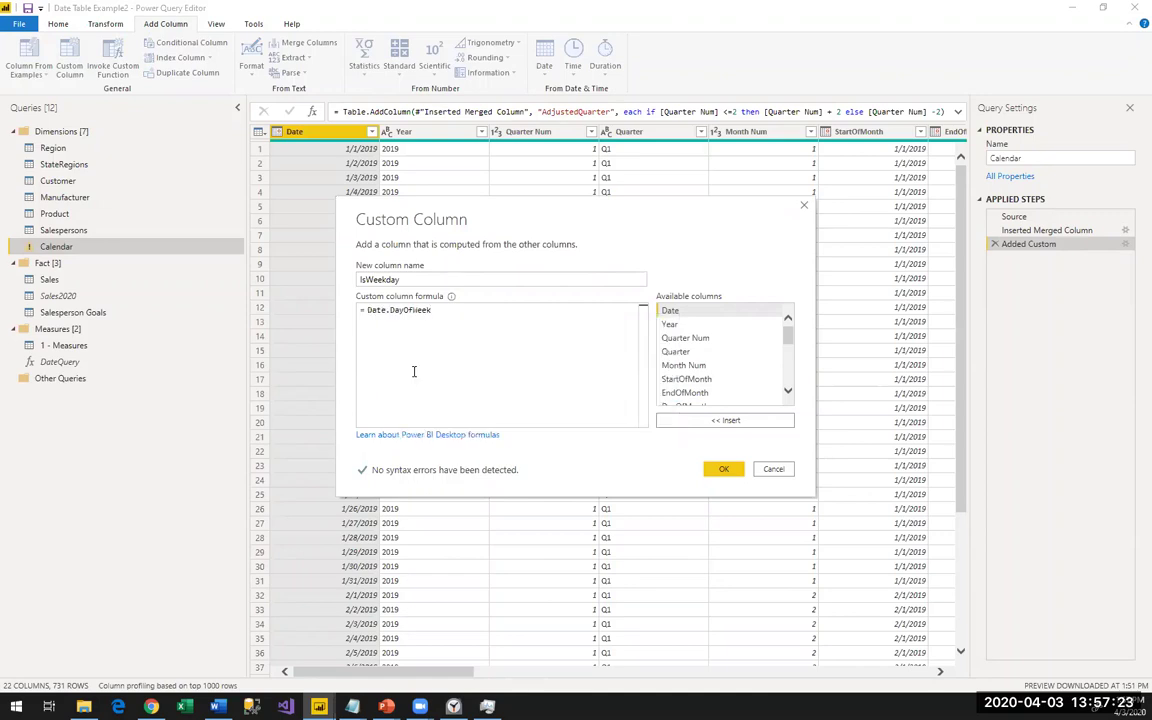
type("([Date]")
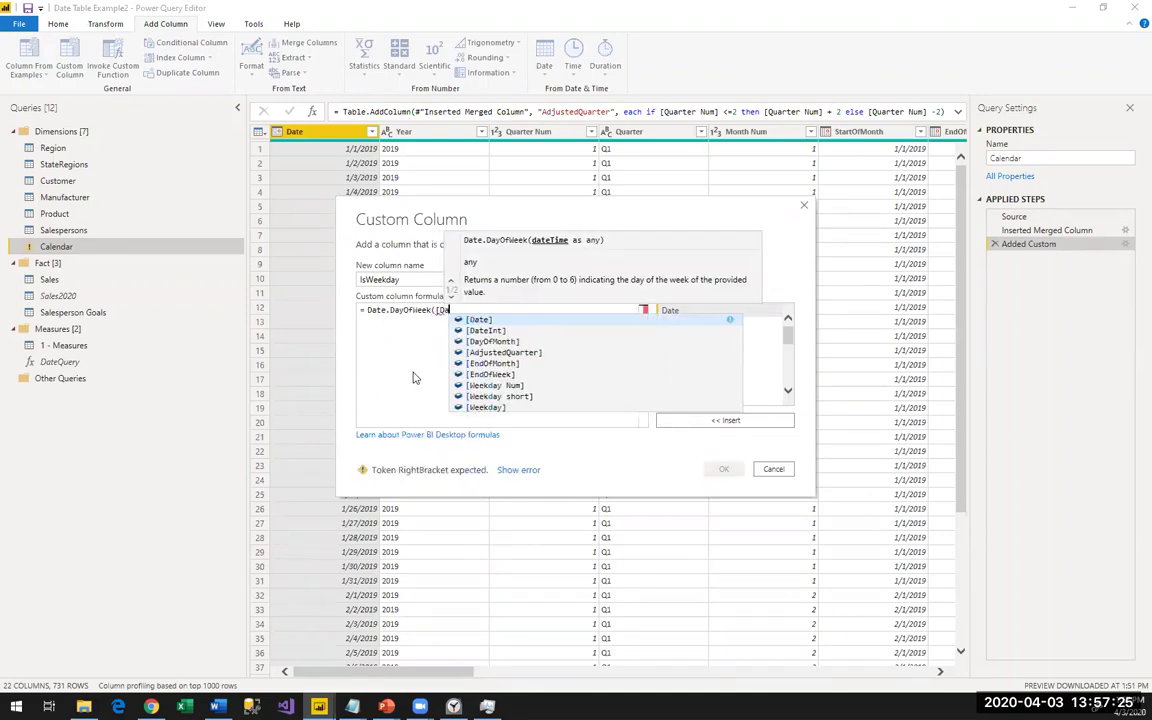
type(")")
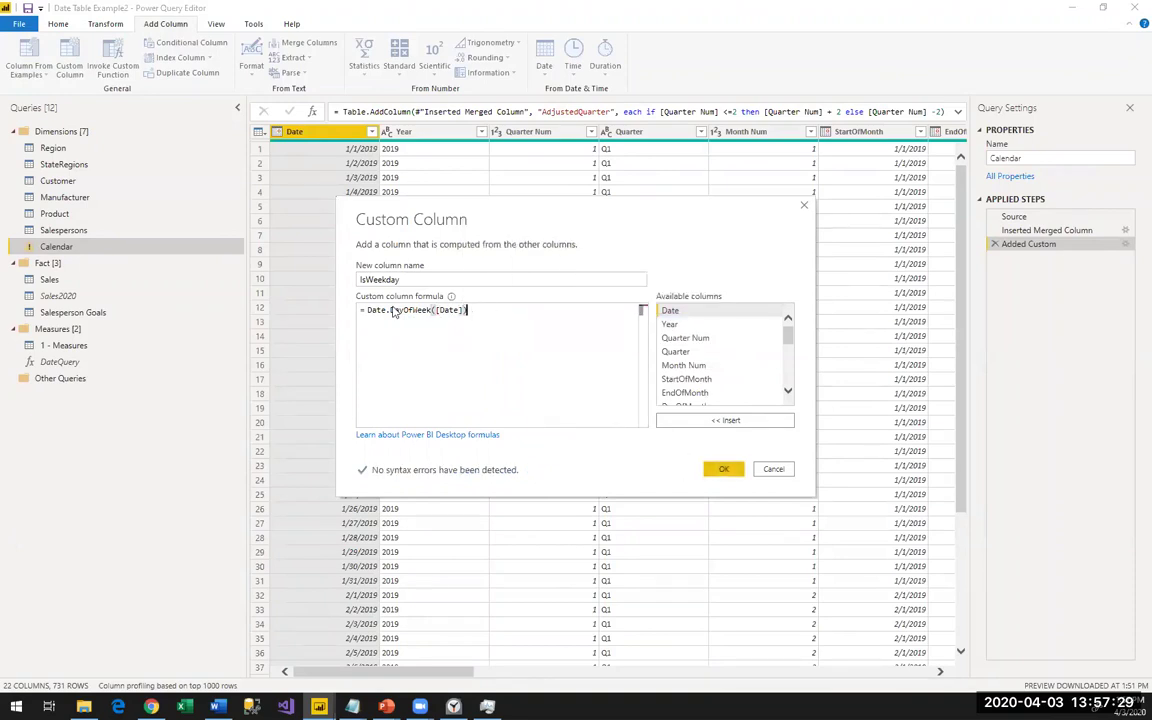
left_click(737, 476)
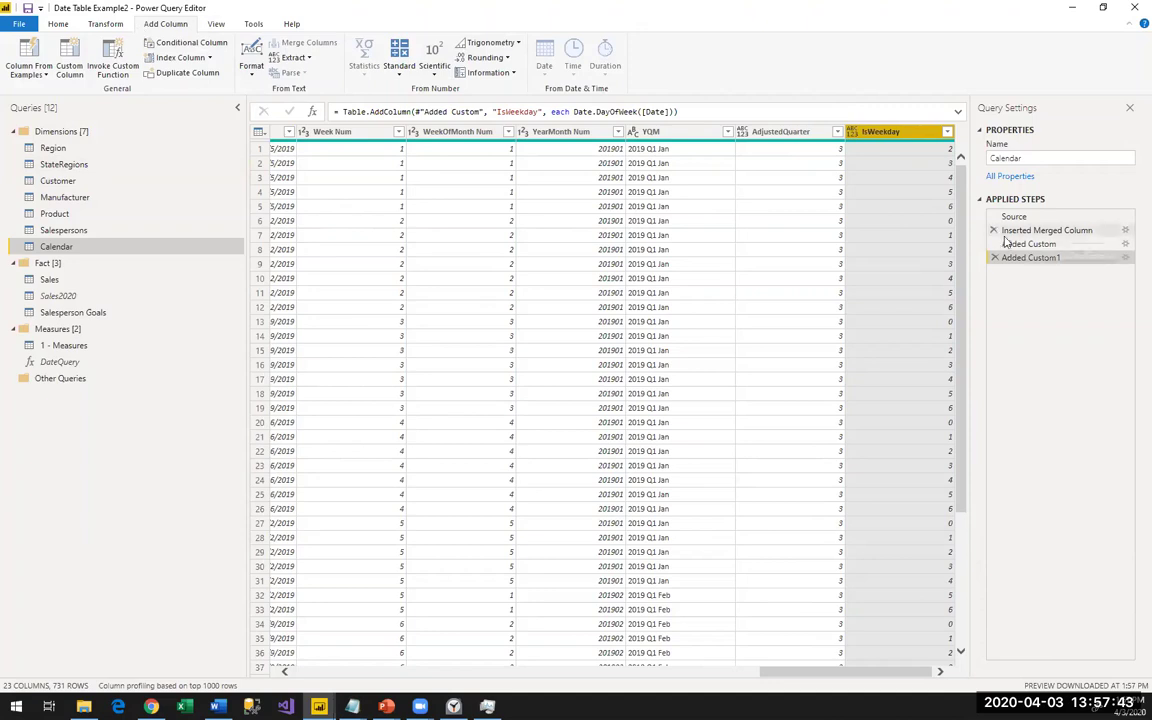
Redefine IsWeekday as if Date.DayOfWeek([Date]) > 0 and Date.DayOfWeek([Date]) < 6 then 1 else 0, and apply the query changes to the report.
double_click(1028, 258)
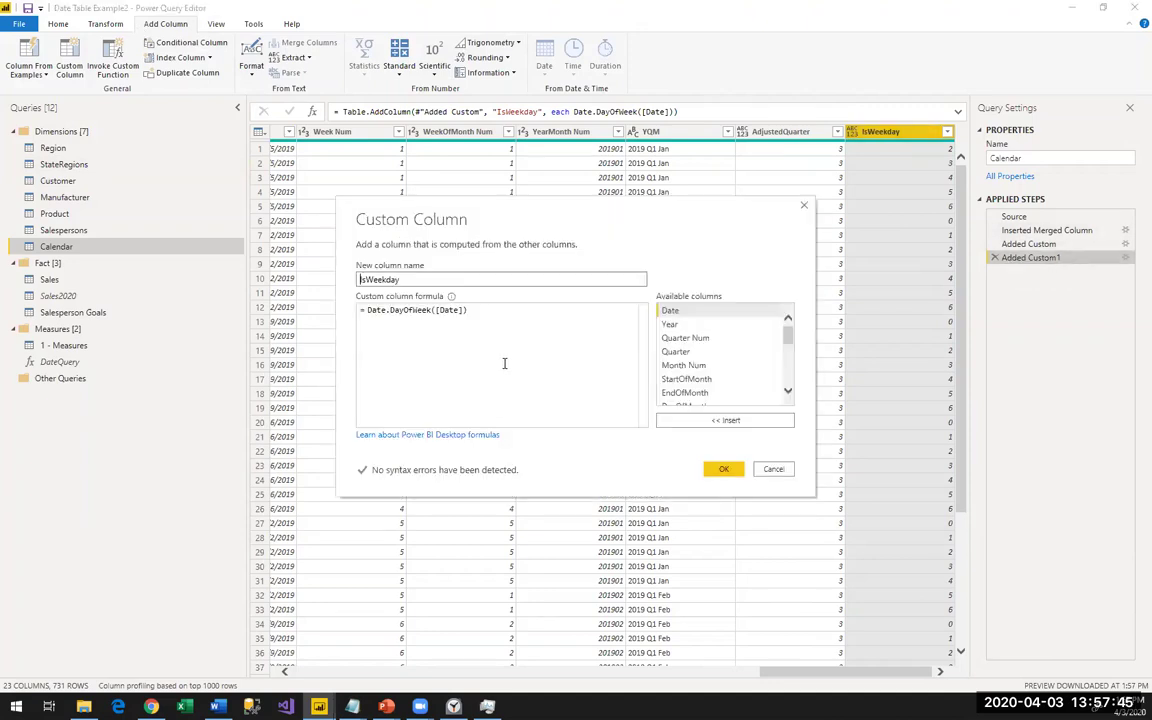
left_click(369, 309)
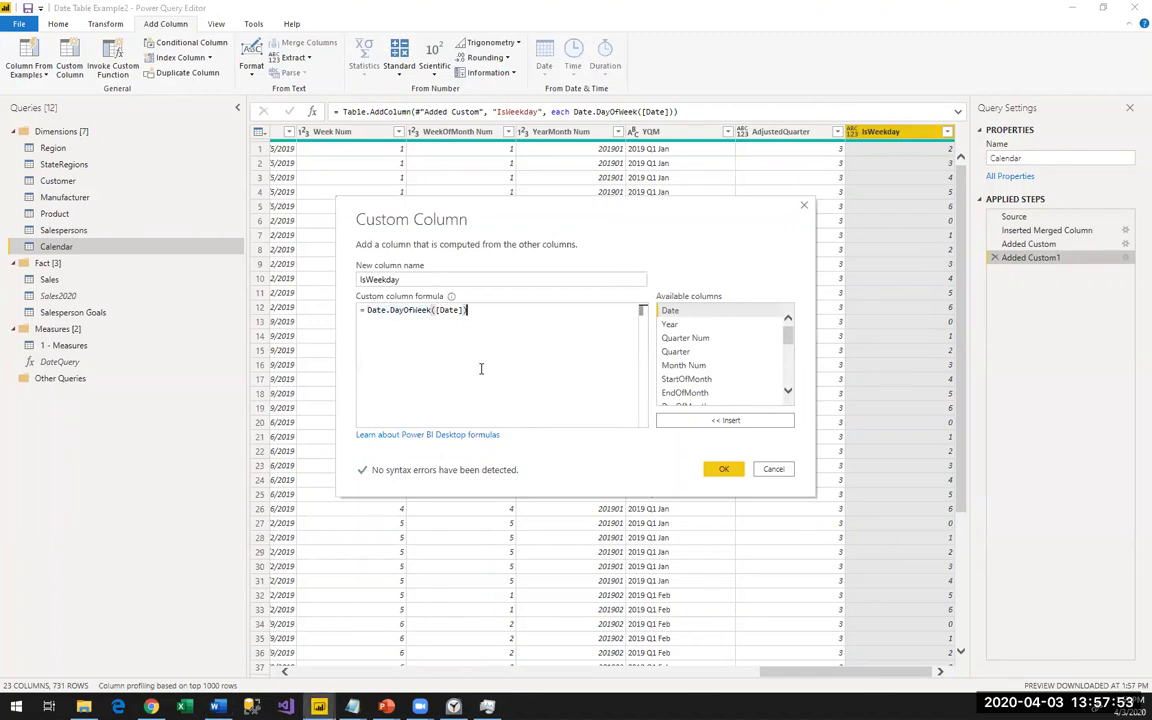
key("ctrl+a")
type("= if Date.DayOfWeek([Date]) > 0 and Date.DayOfWeek([Date]) < 6 then 1 else 0")
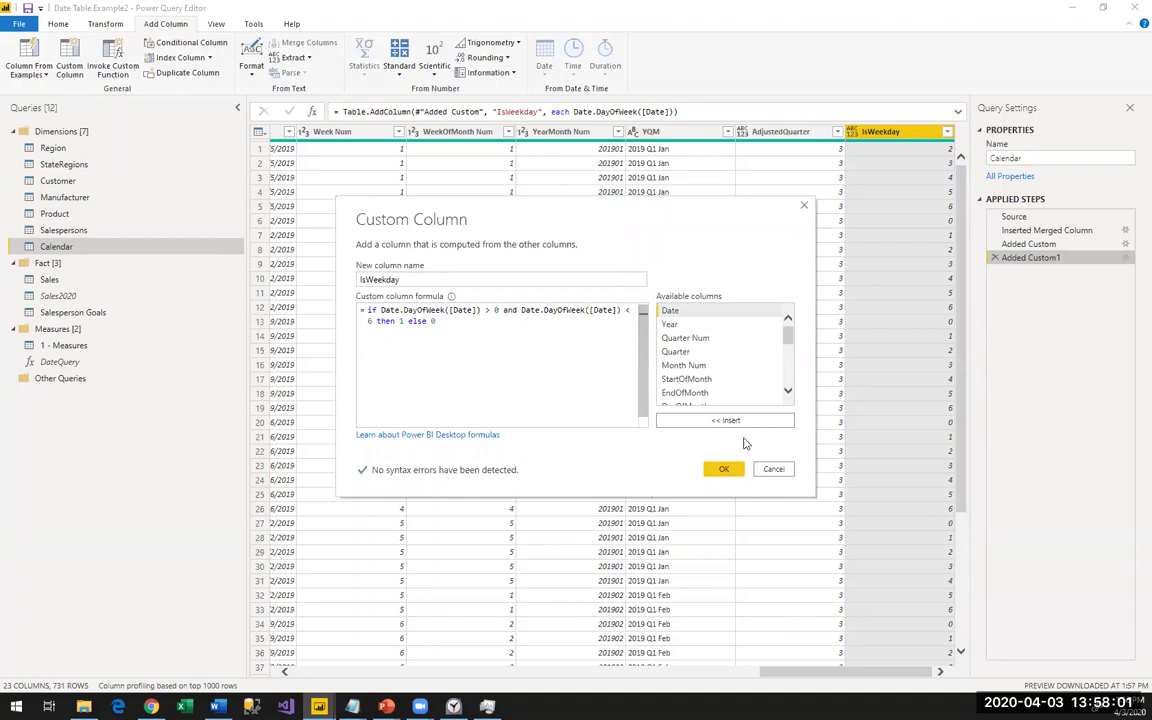
left_click(724, 469)
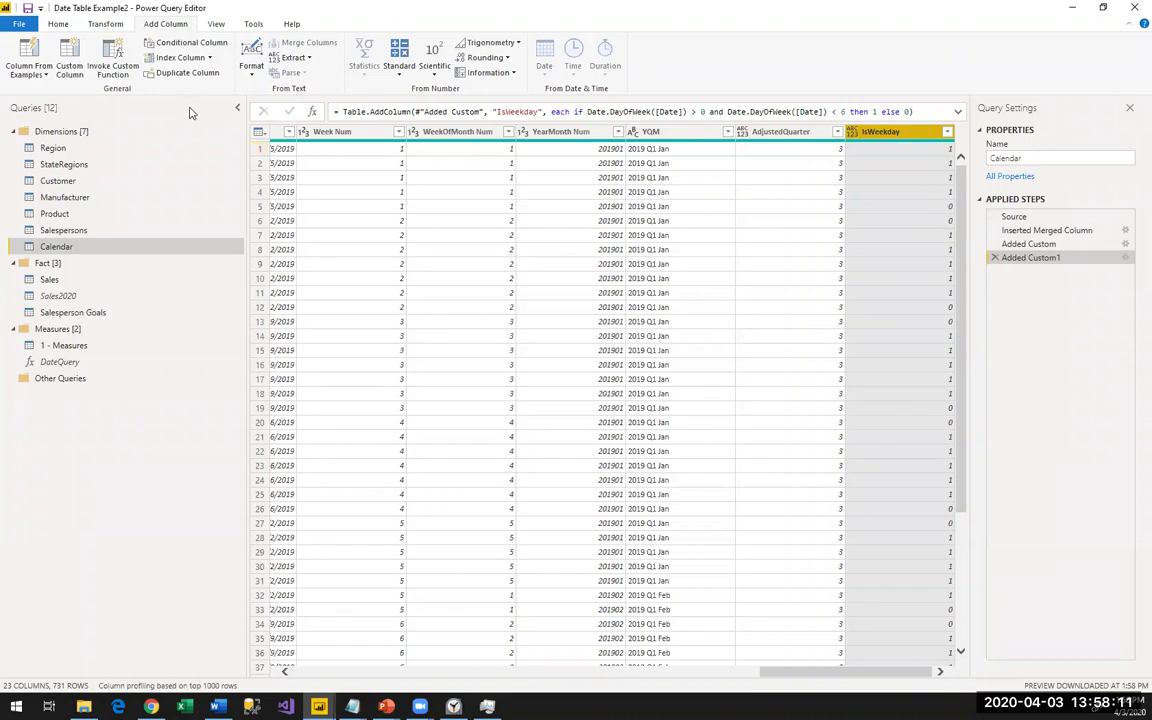
left_click(58, 24)
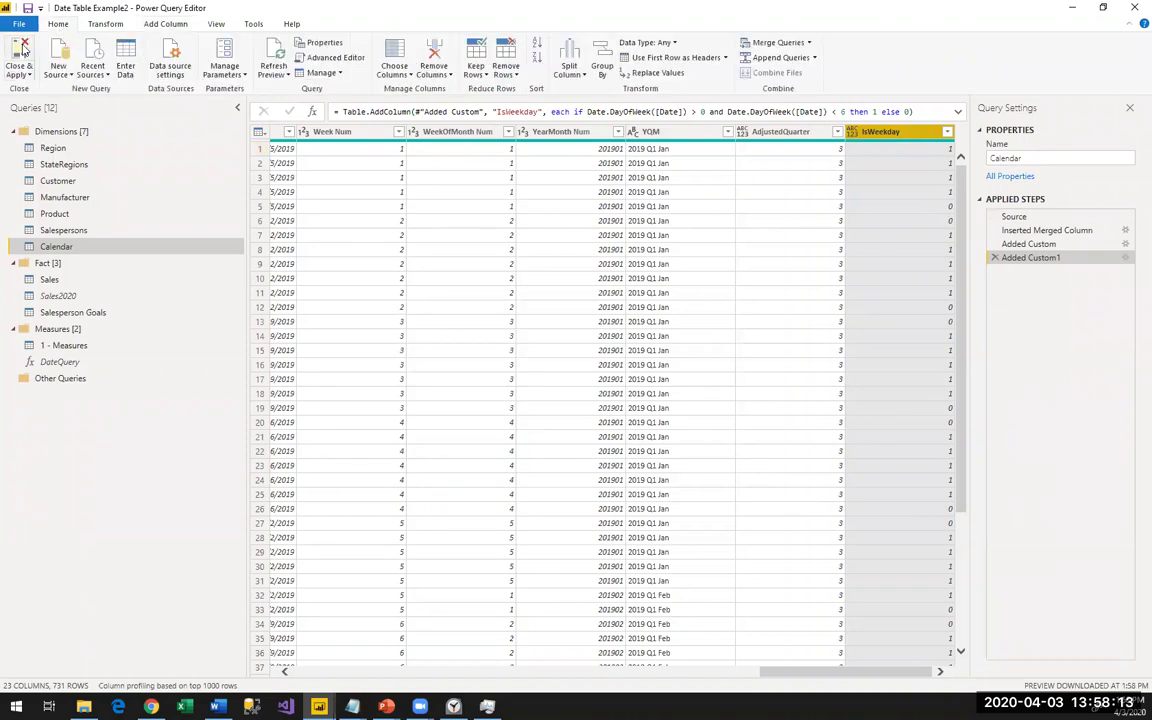
left_click(20, 50)
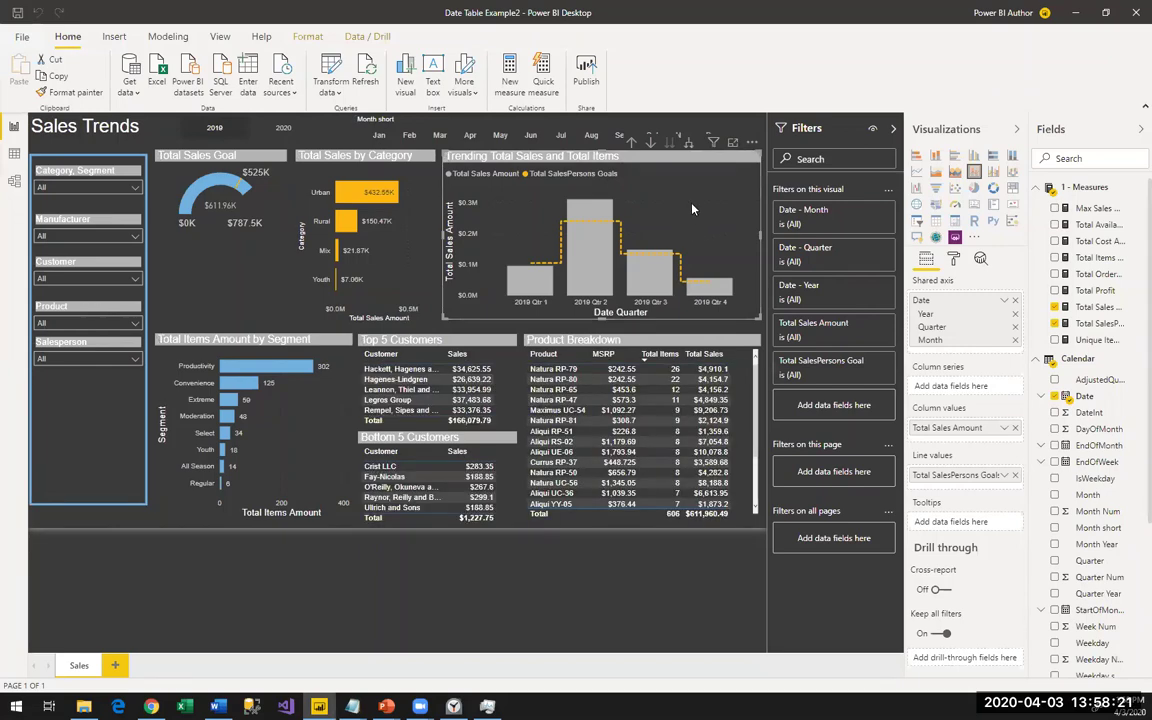
Add Calendar's IsWeekday as a filter on the Trending Total Sales and Total Items chart and restrict it to 1.
left_click(1077, 358)
left_click(1077, 358)
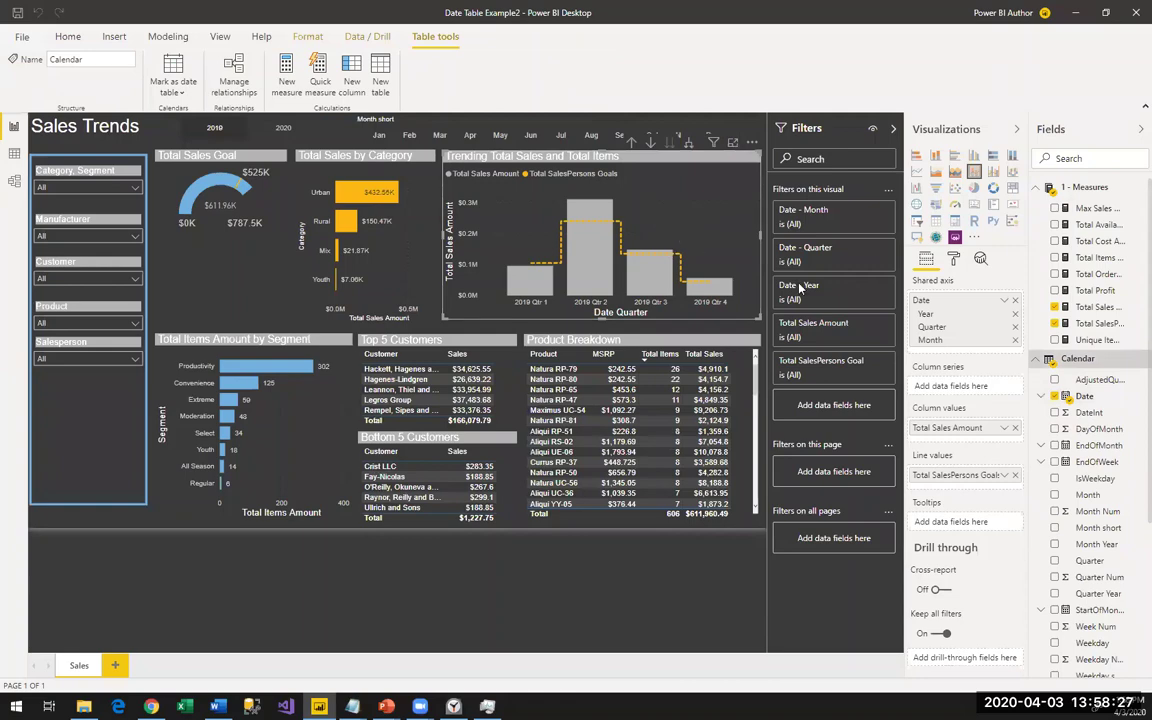
scroll(1108, 515, "down", 3)
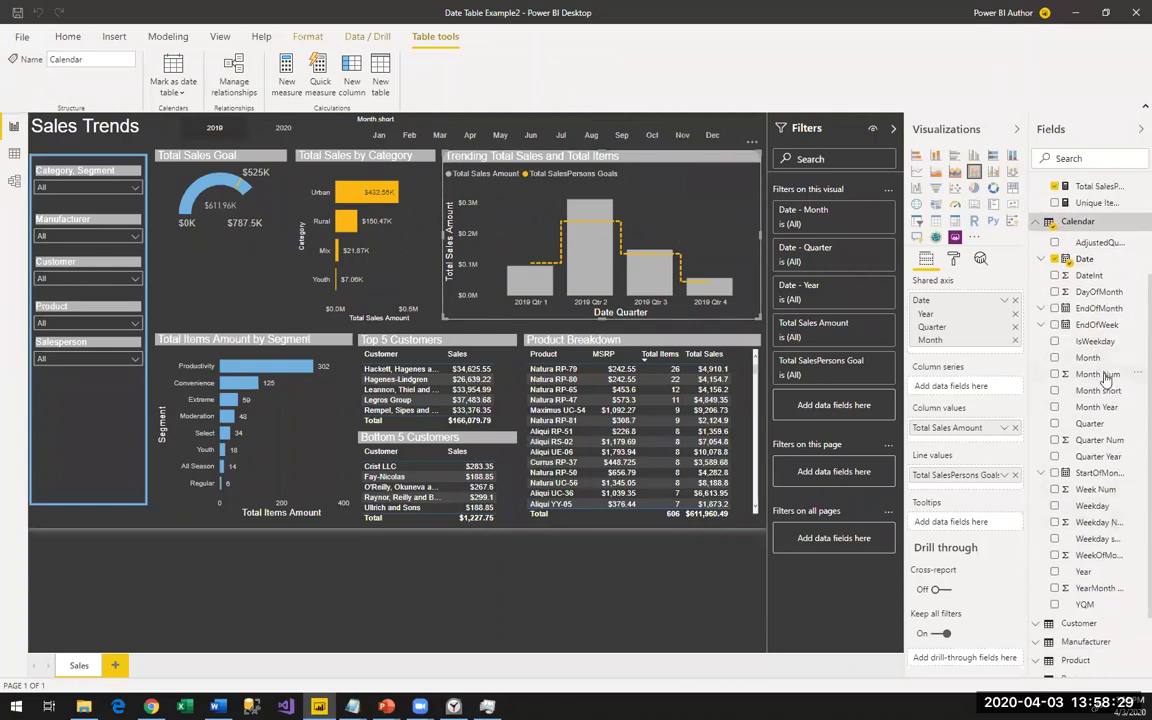
left_click_drag(1090, 345, 840, 405)
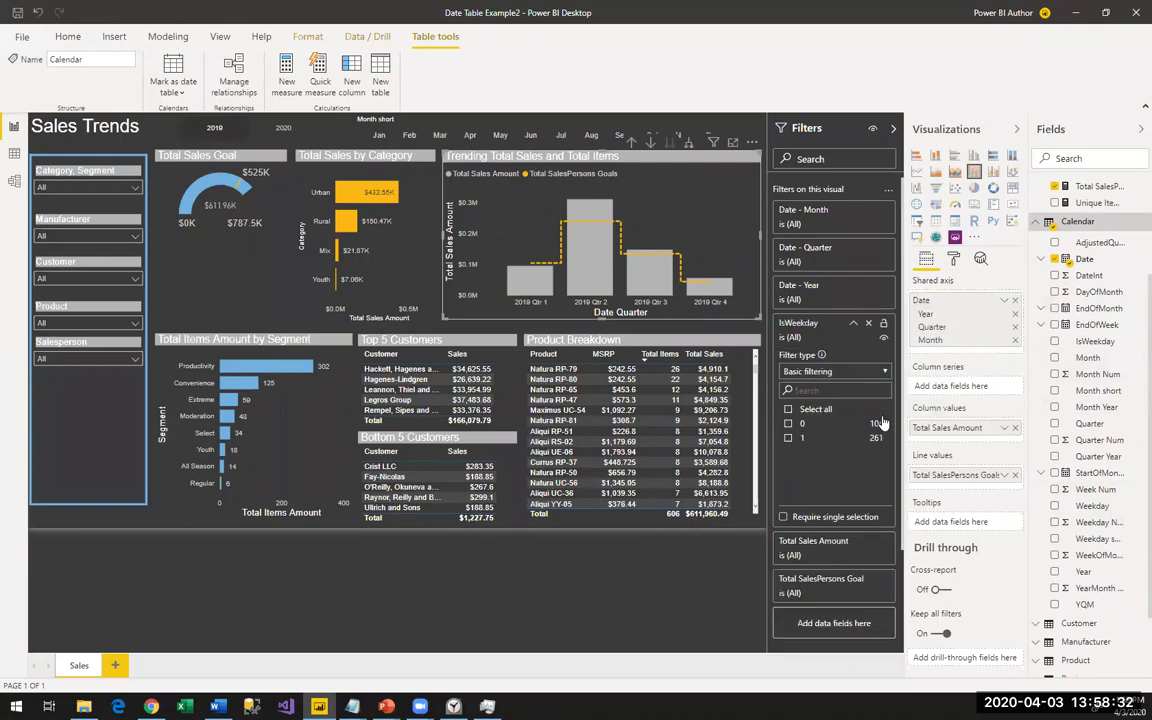
left_click(788, 439)
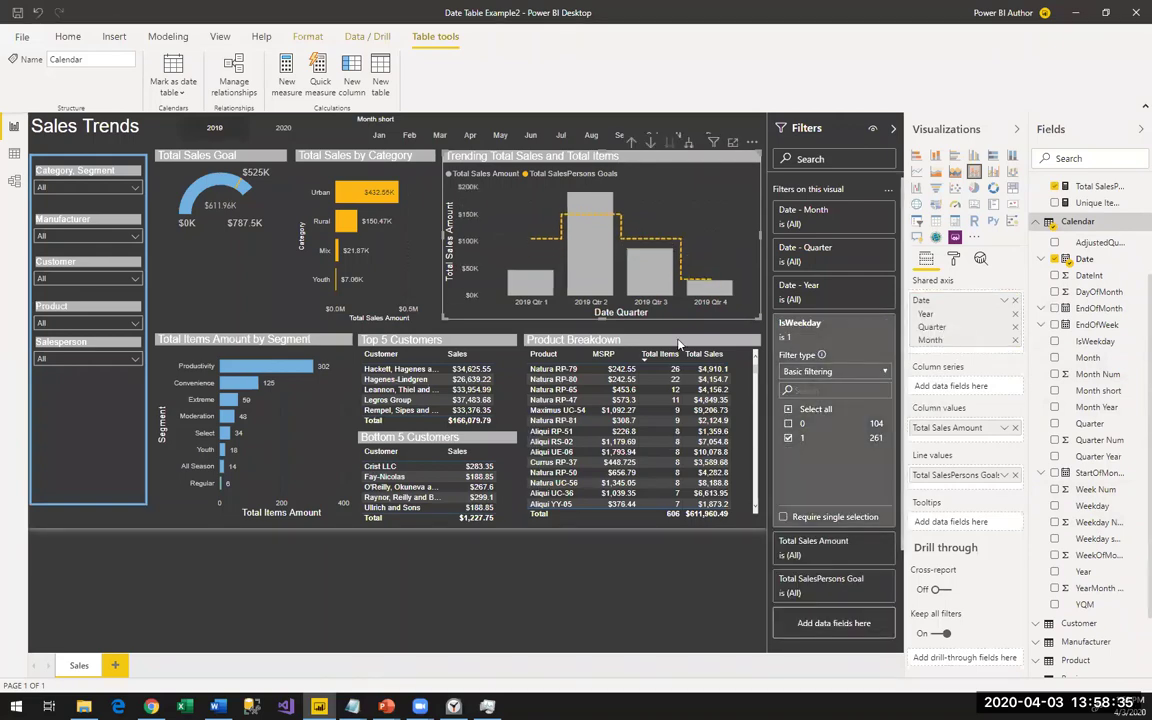
Drill the trend chart up to years and expand it back to quarters, and filter the report to 2020.
left_click(631, 142)
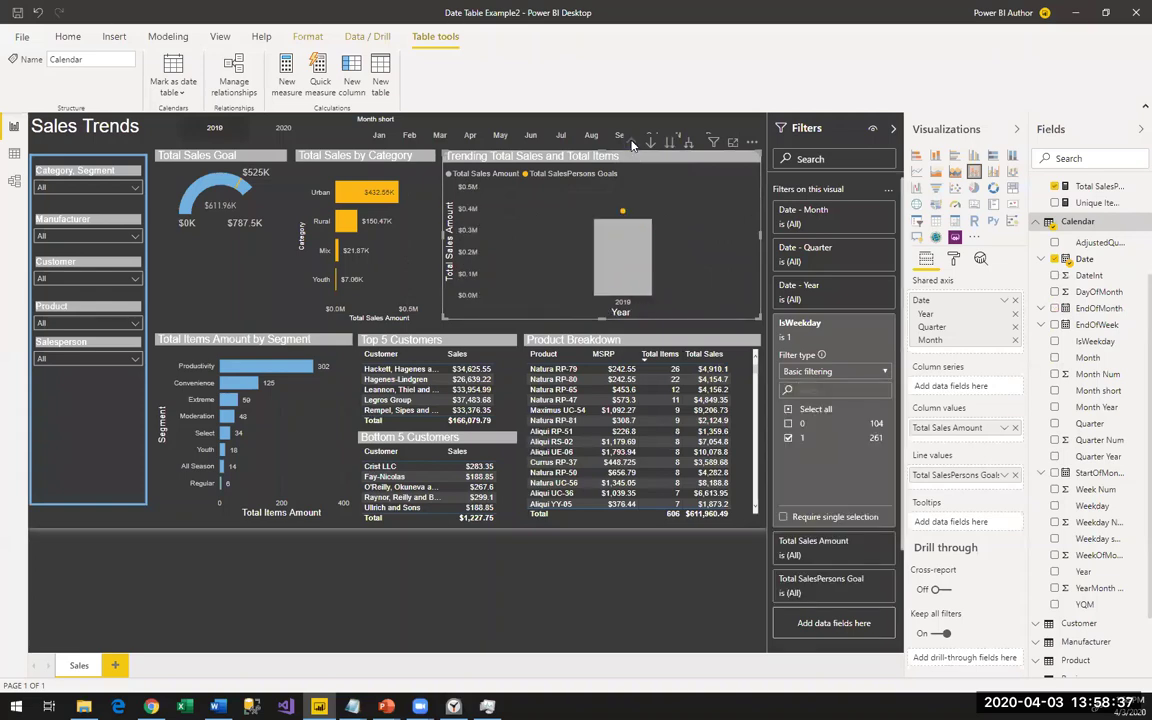
left_click(688, 142)
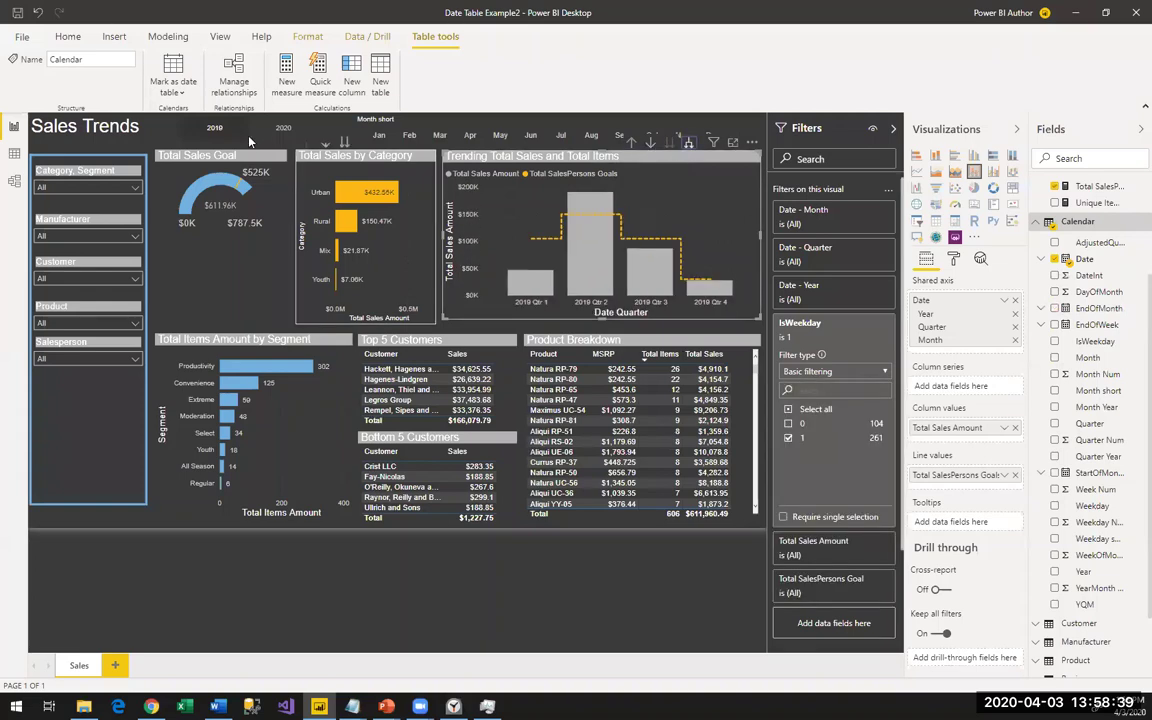
left_click(283, 127)
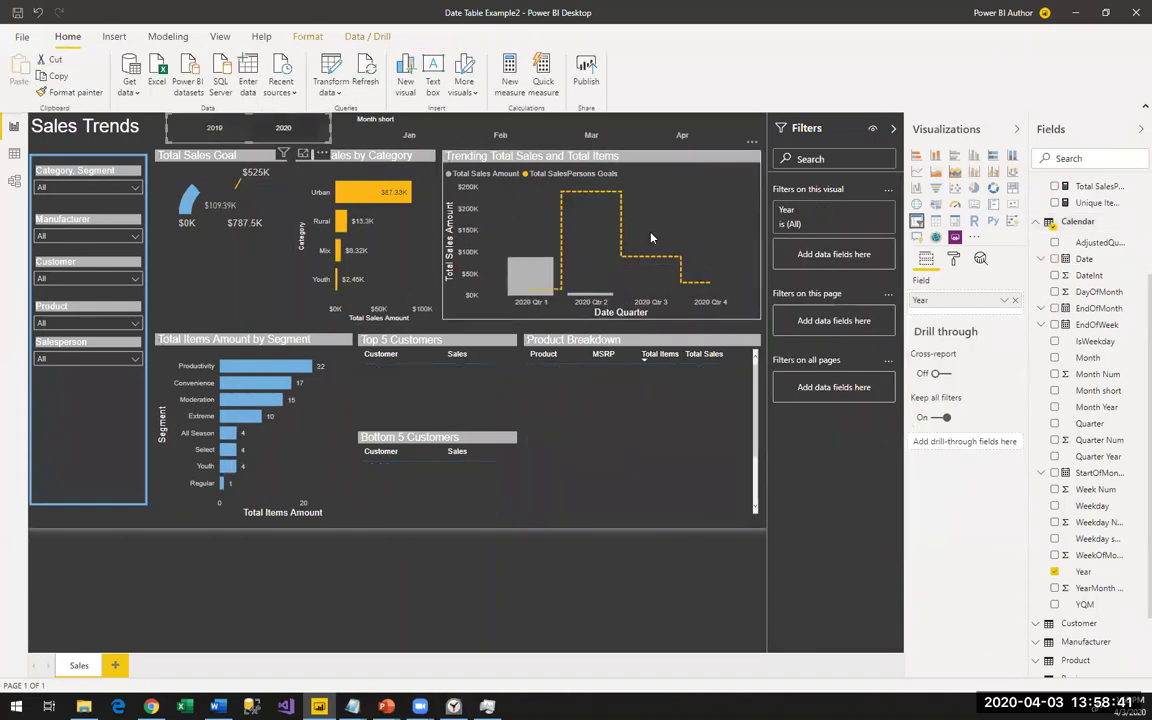
left_click(714, 222)
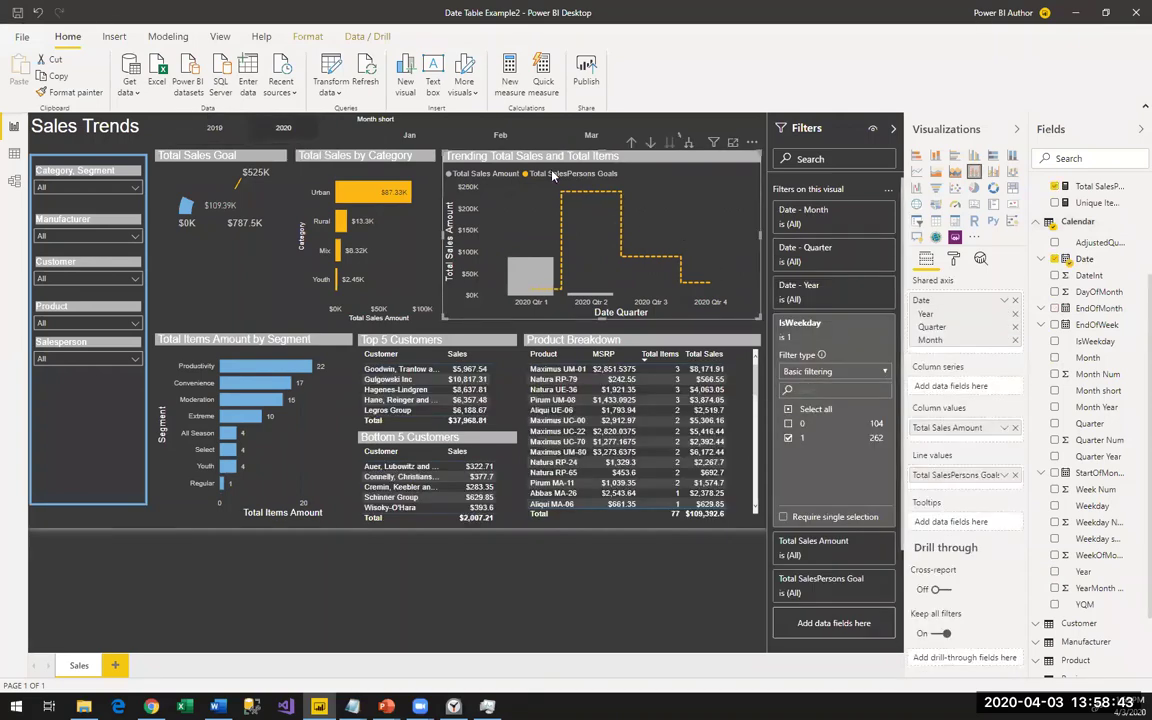
Clear the Year slicer selection and expand the trend chart to the month level of the date hierarchy.
left_click(287, 130)
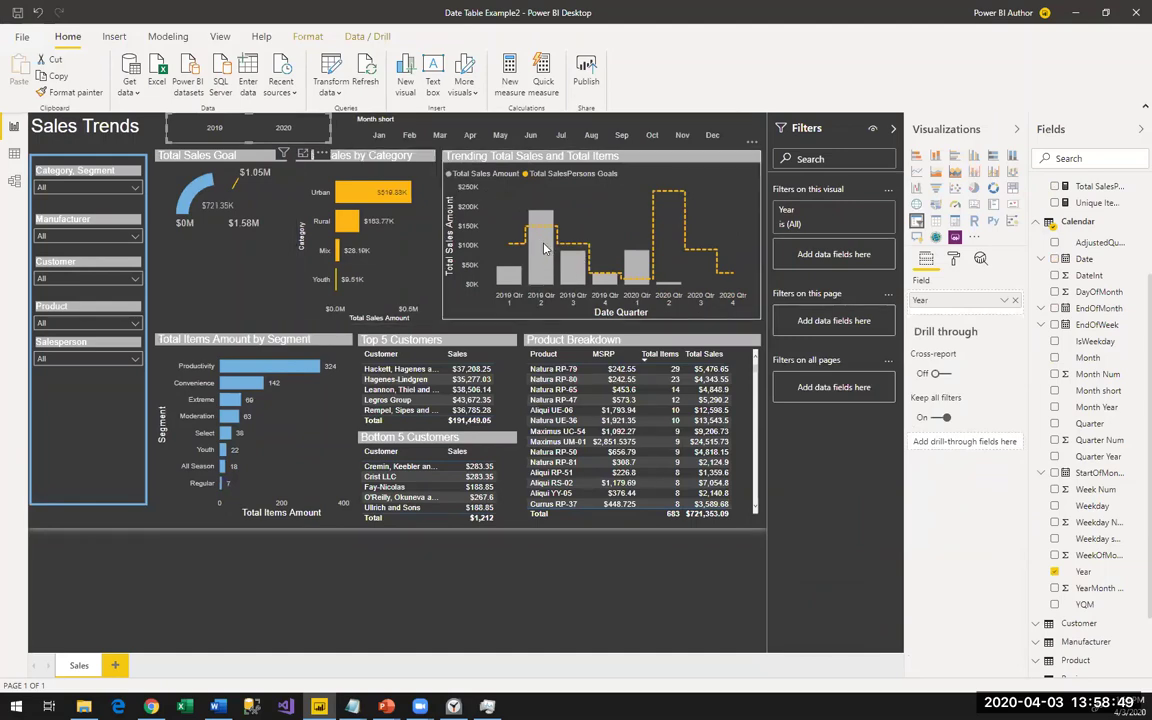
left_click(688, 142)
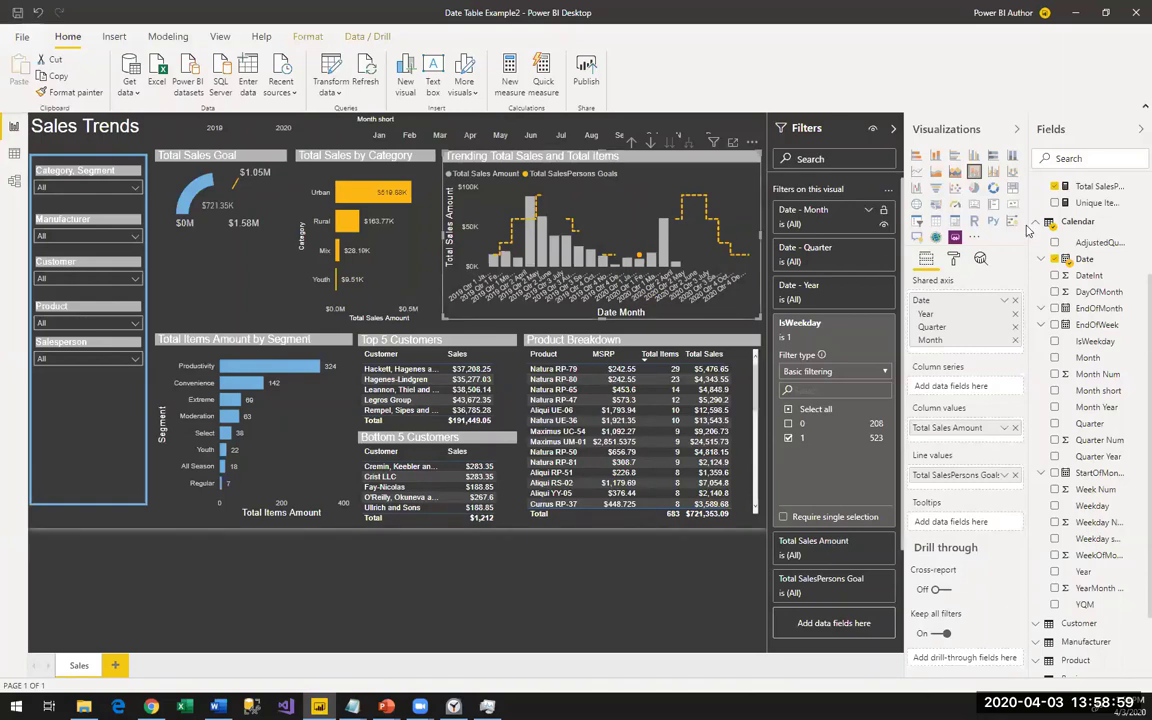
Redefine the Total SalesPersons Goals measure as CALCULATE(SUM('Salesperson Goals'[Goal]),ALL('Calendar'[IsWeekday])) so it ignores the weekday filter.
scroll(1062, 303, "up", 3)
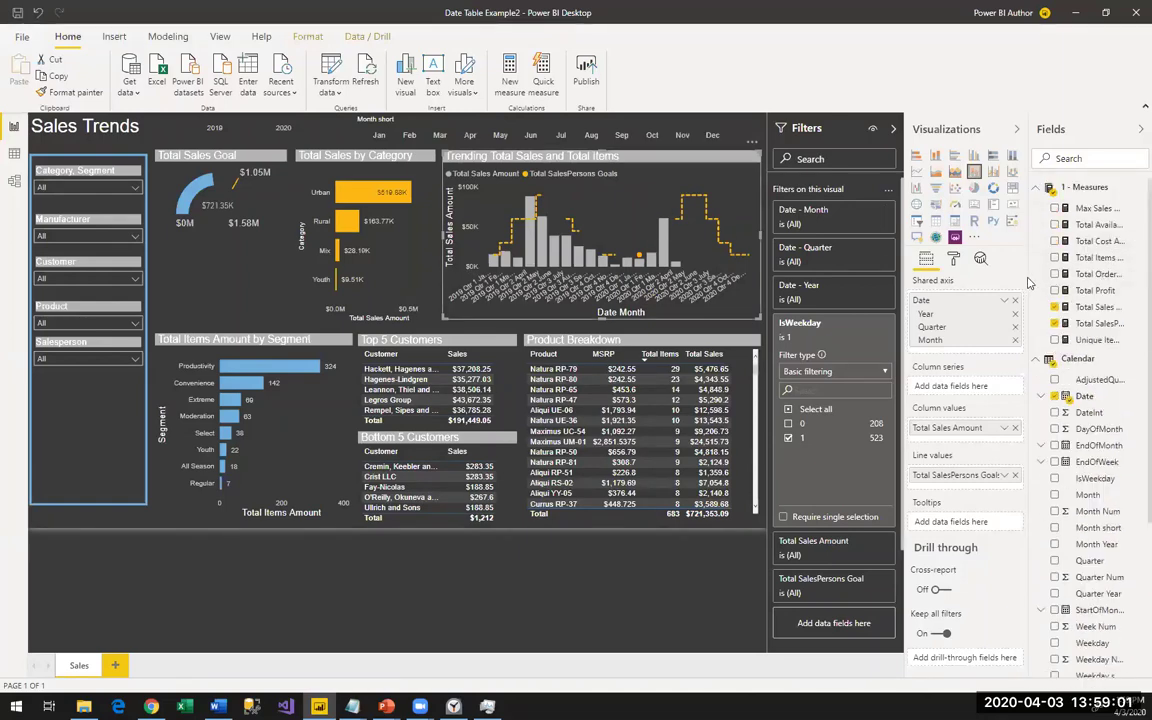
left_click_drag(1027, 275, 997, 276)
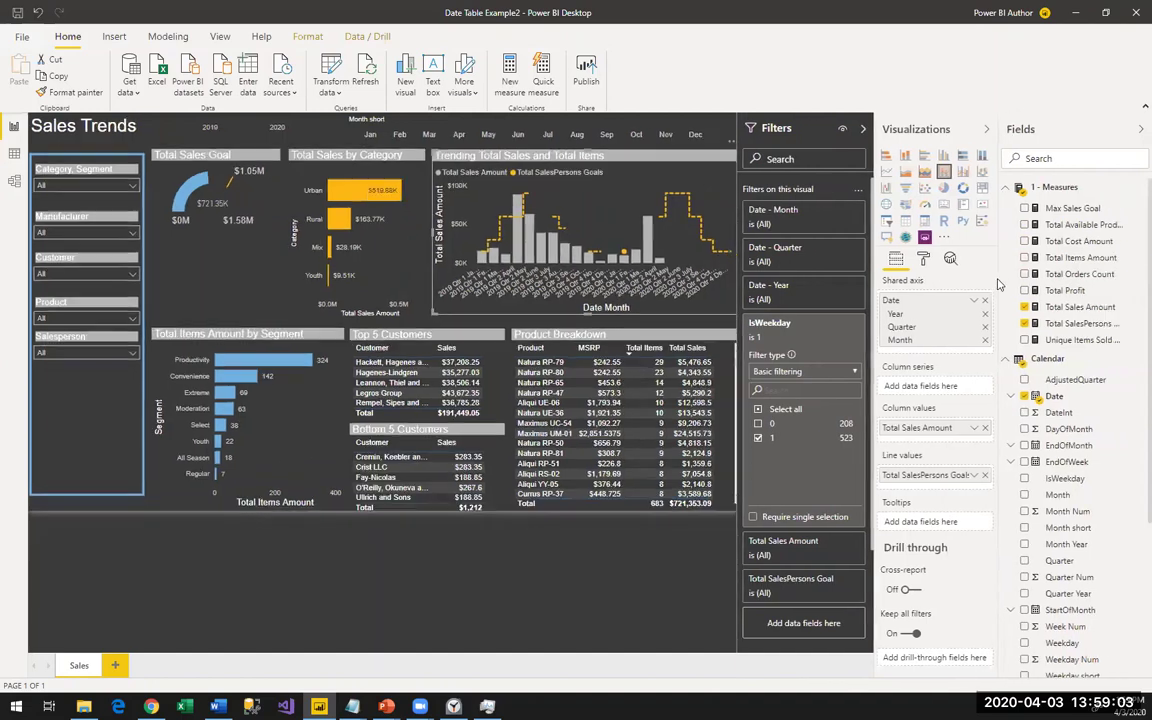
left_click(1083, 325)
left_click(216, 125)
type("CALSUM('Salesperson Goals'[Goal")
key("Tab")
key("End")
type(")")
key("Return")
key("Left")
type(",ALL(")
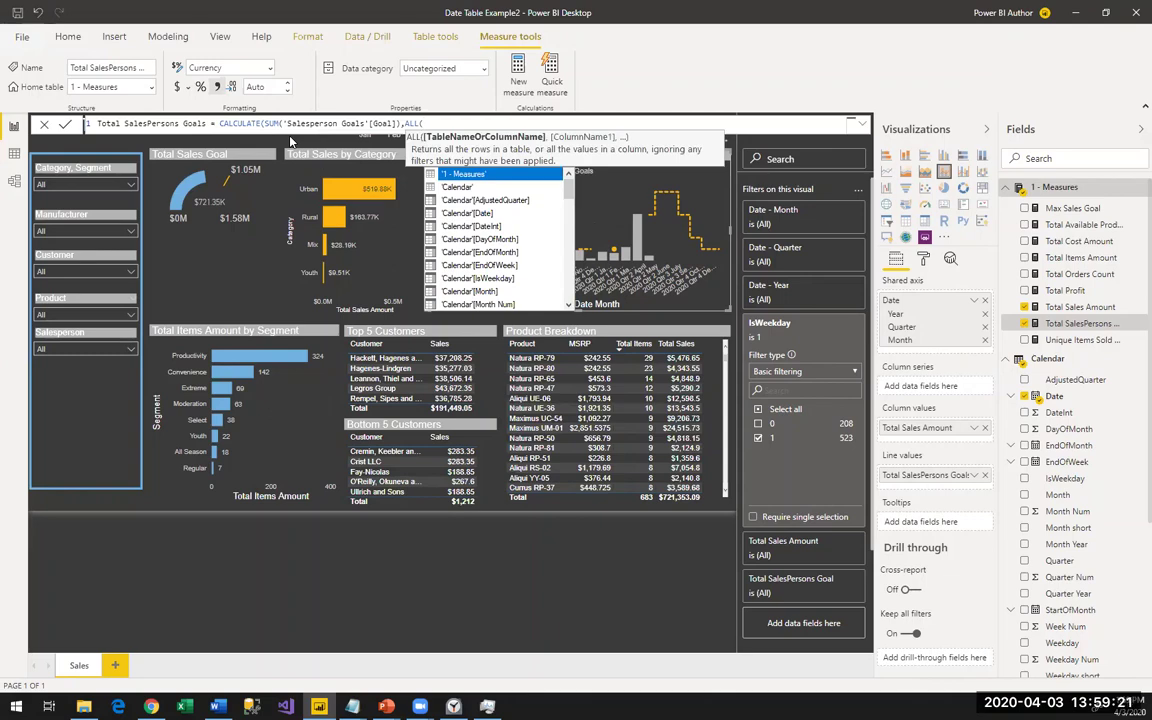
type("isweekd")
key("Tab")
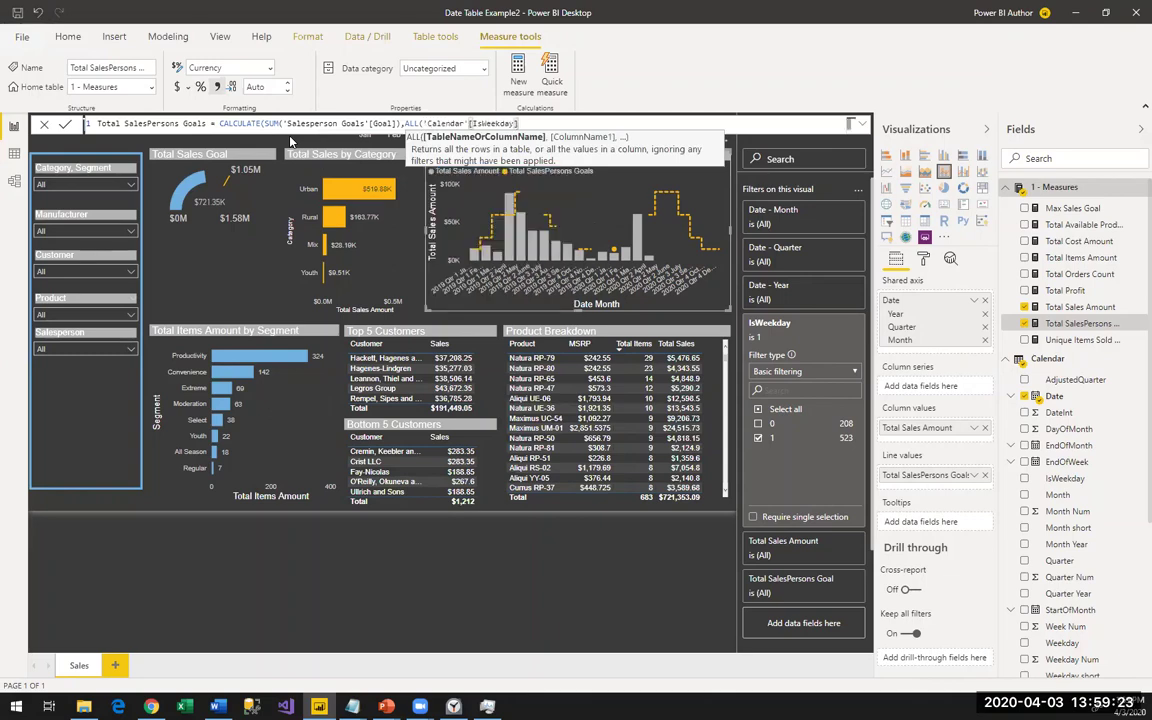
type("))")
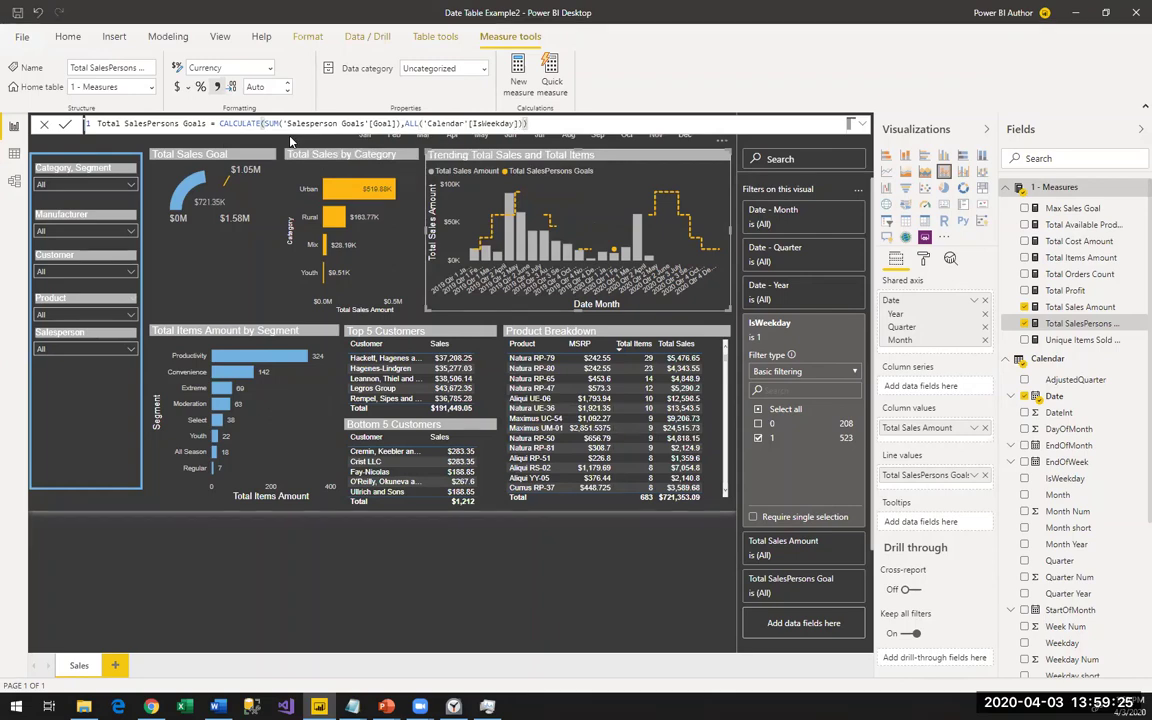
key("Return")
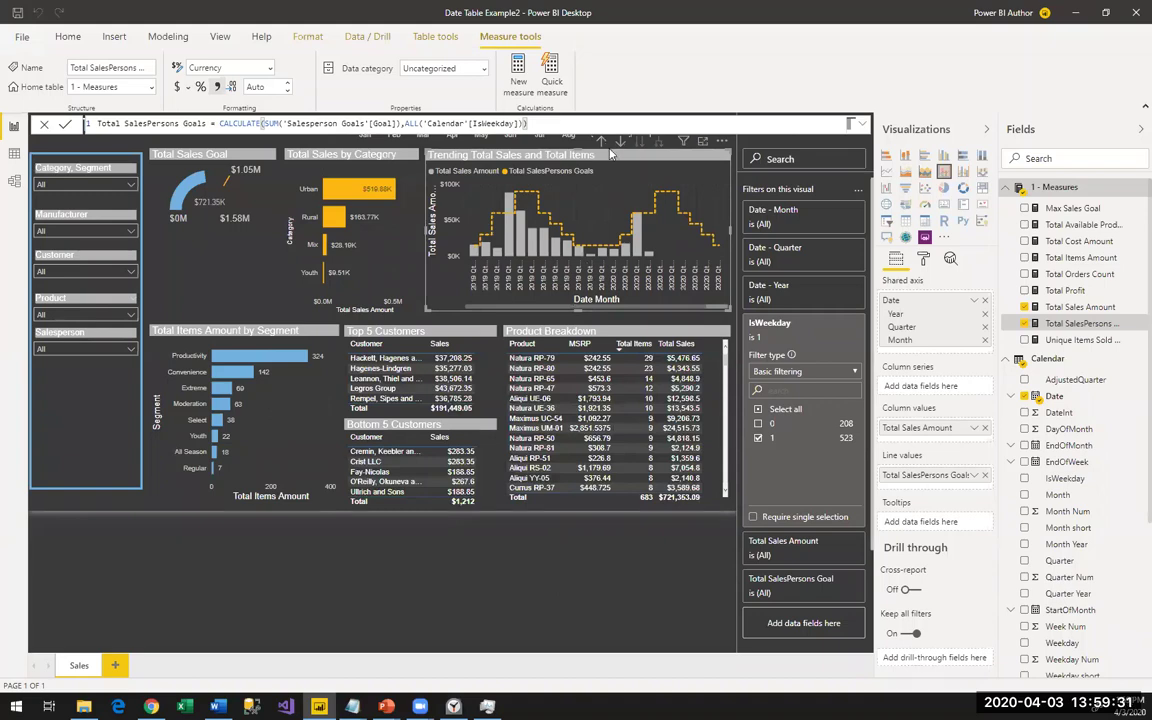
left_click(291, 547)
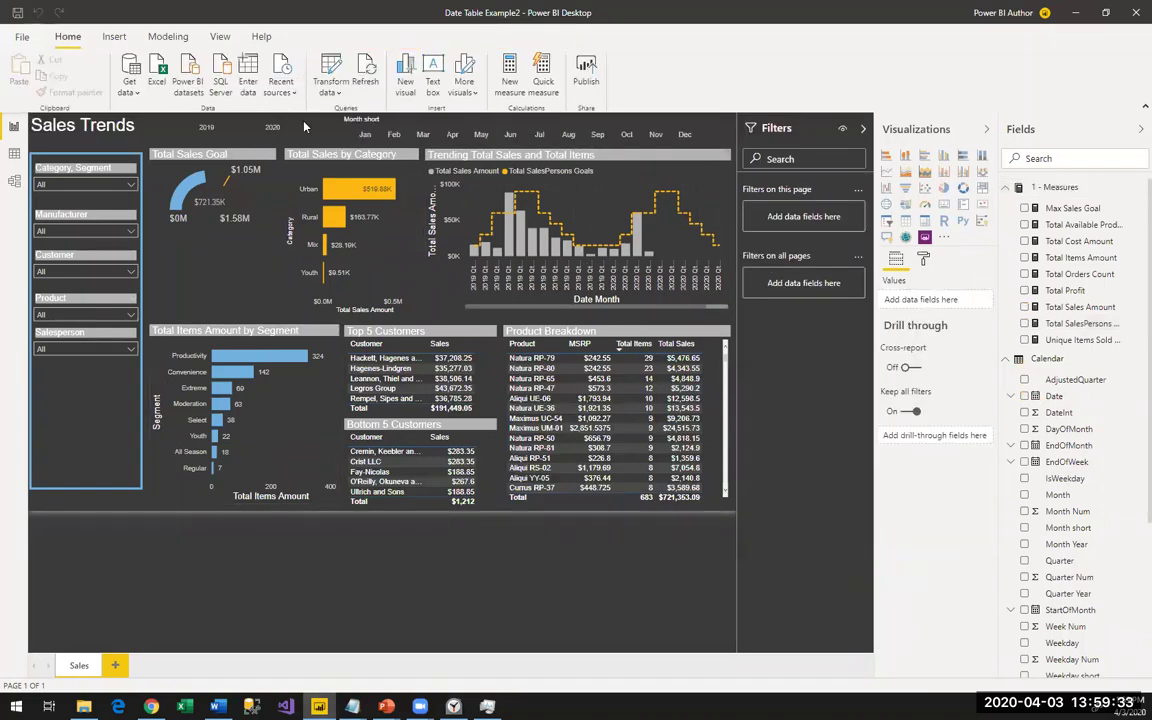
Filter the report to 2019 and to the second person listed in the Salesperson slicer.
left_click(292, 123)
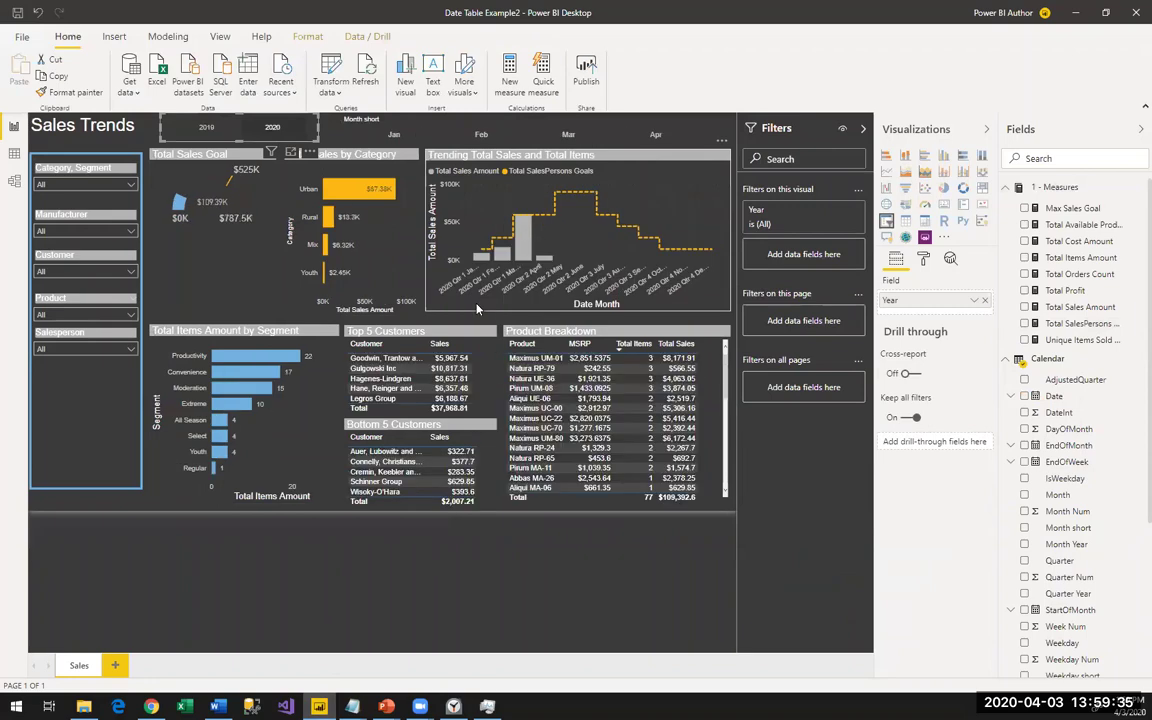
left_click(192, 130)
left_click(78, 349)
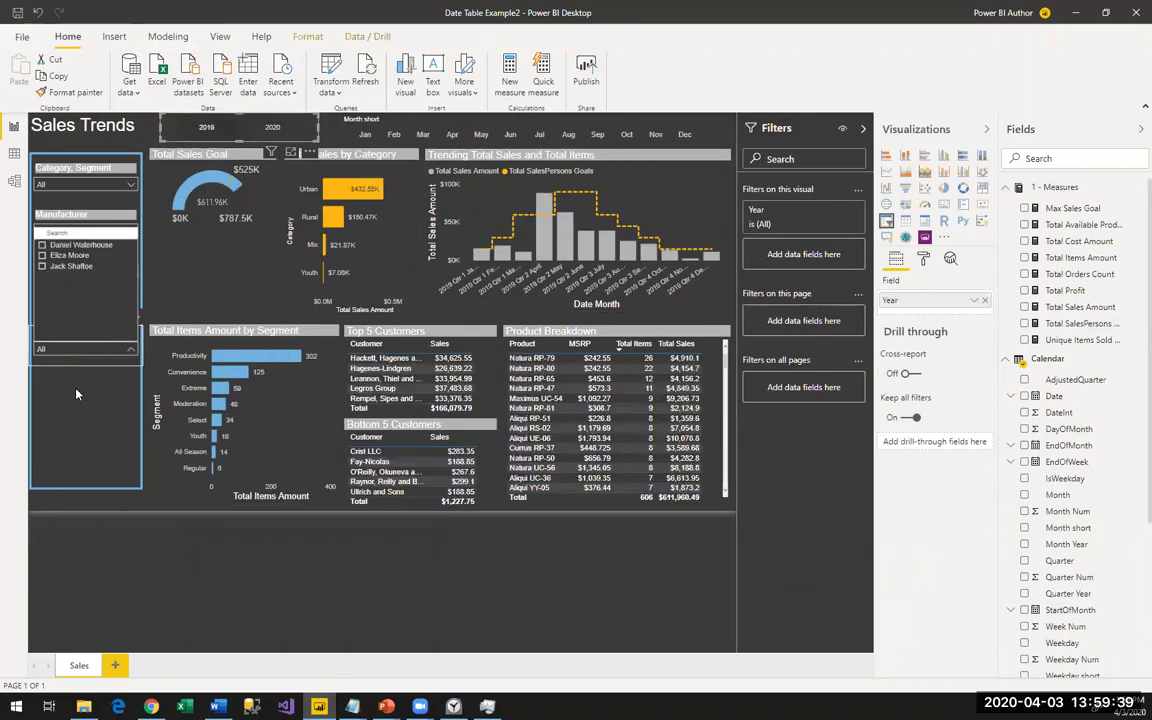
left_click(69, 255)
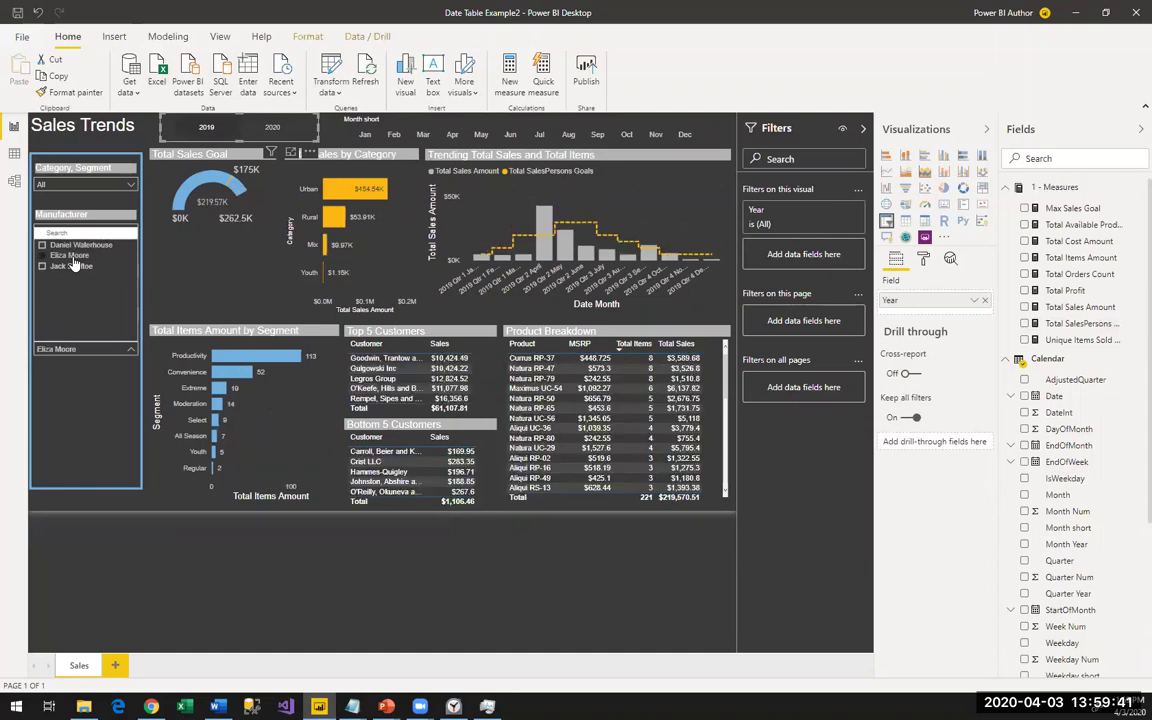
left_click(316, 566)
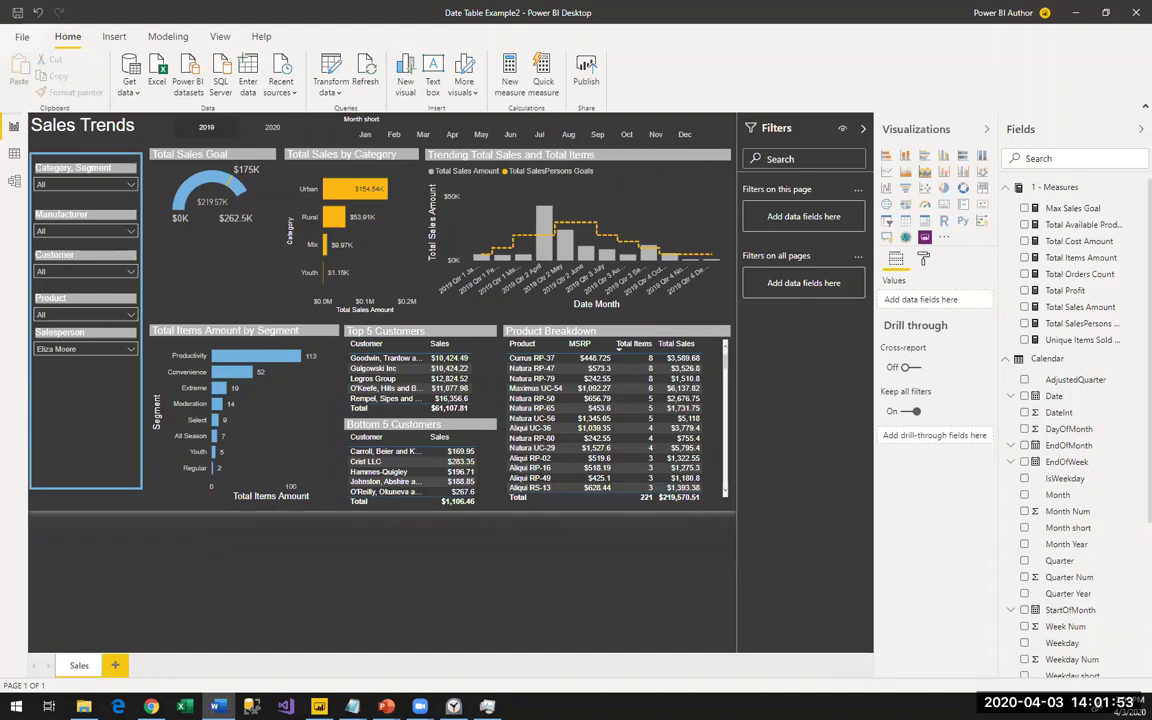
Check the IsWeekday filter applied to the Trending Total Sales and Total Items chart and collapse its settings.
left_click(637, 197)
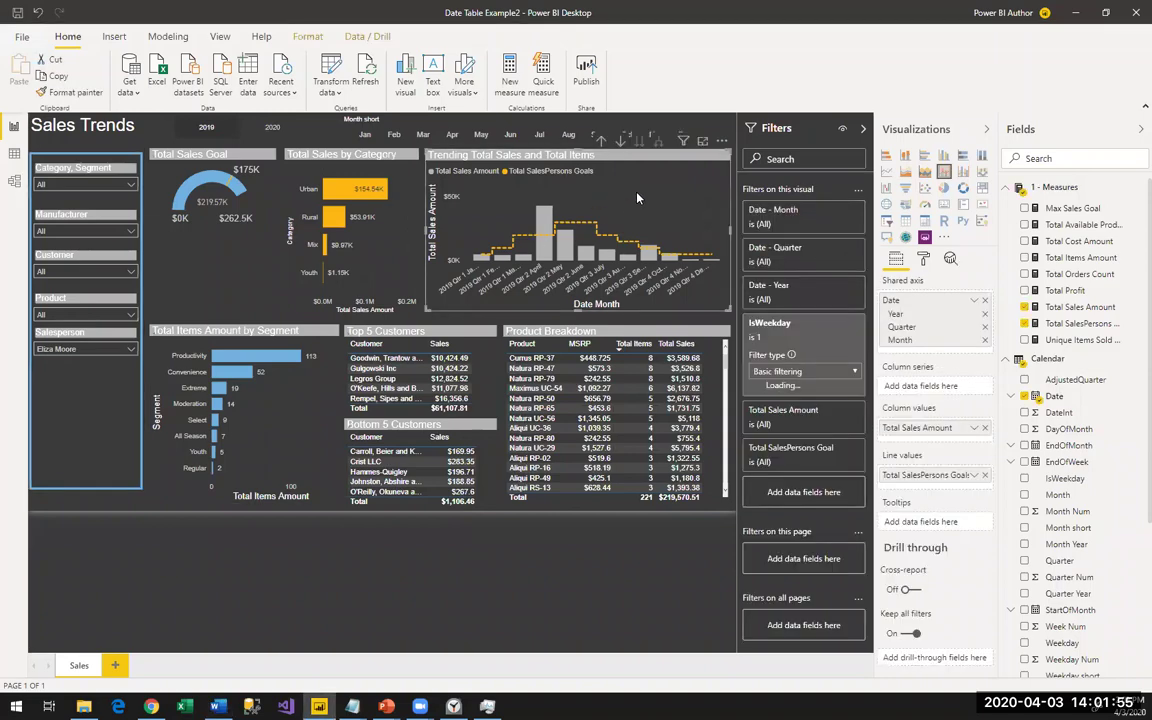
mouse_move(595, 228)
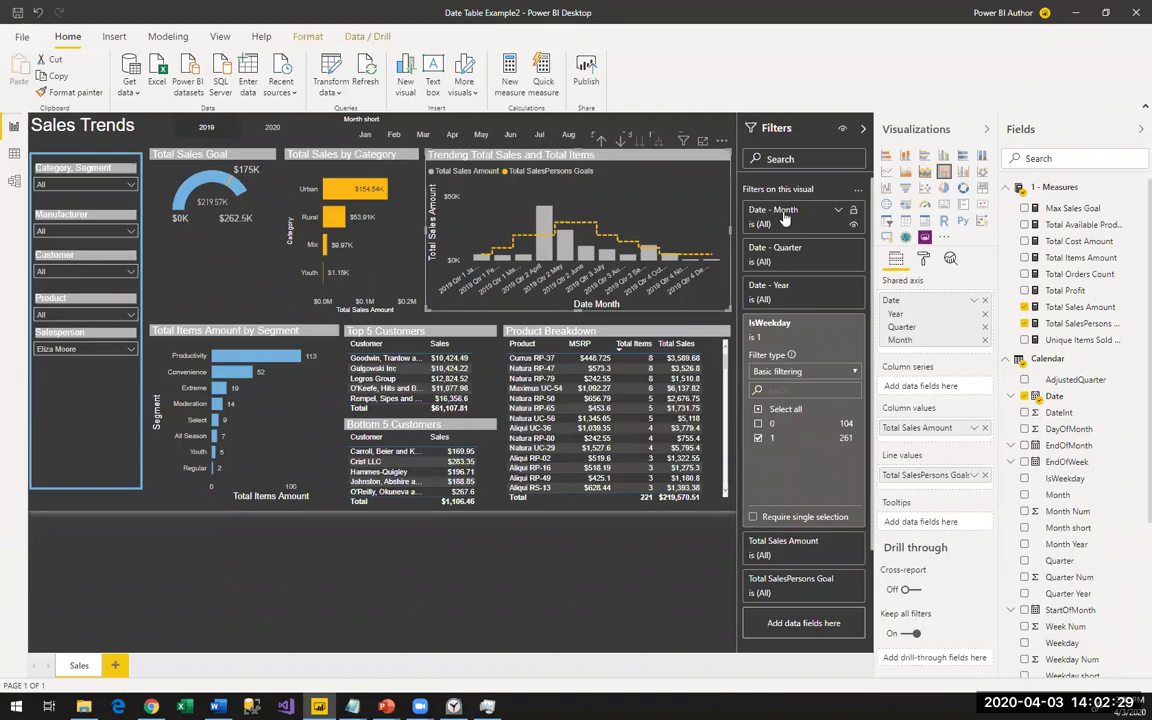
left_click(780, 330)
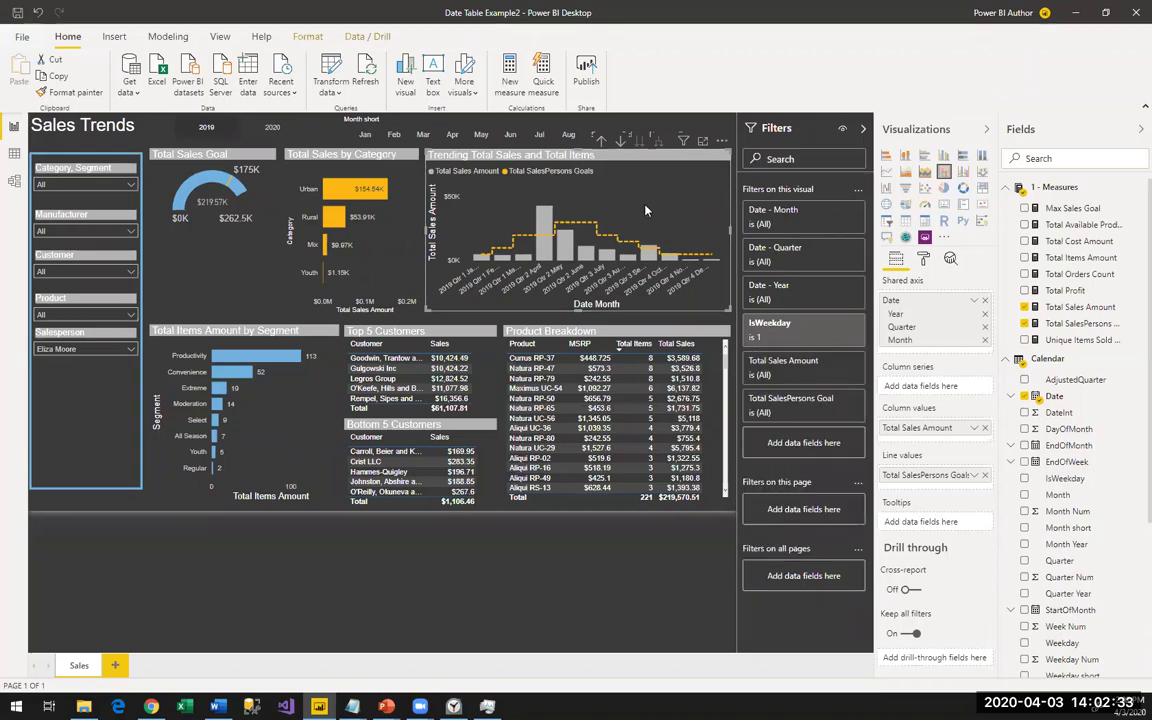
Switch the Stepped line setting of the trend chart's goals line off and back on to compare the line shapes.
left_click(925, 259)
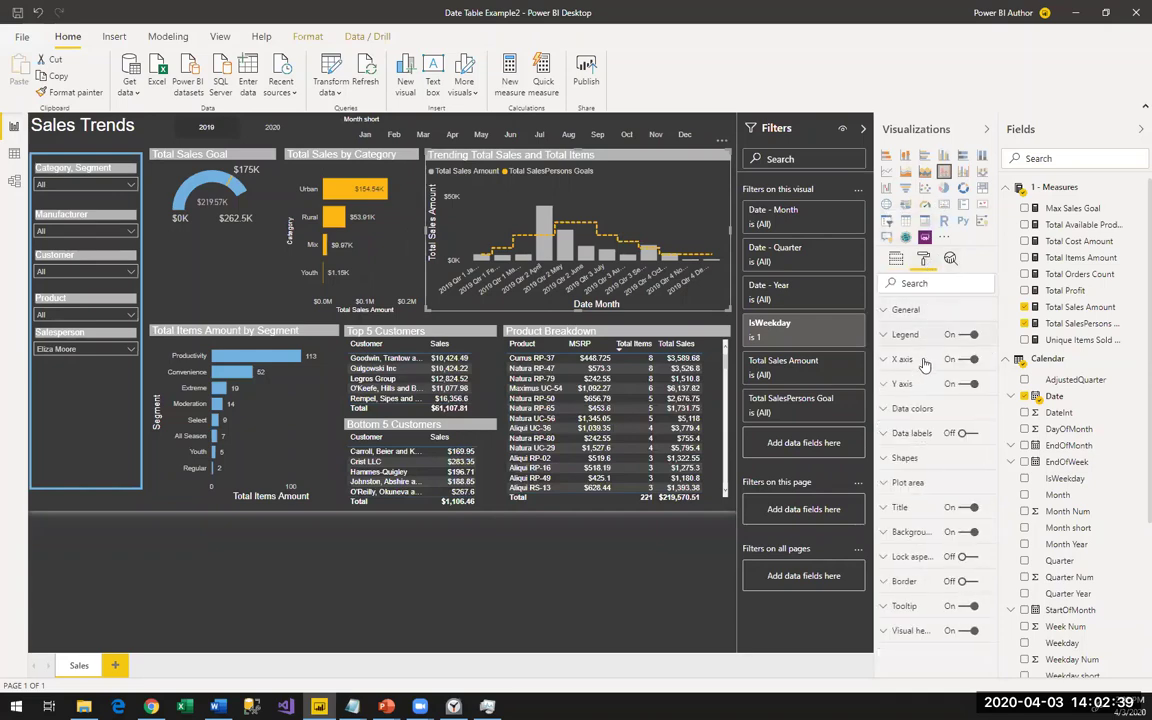
left_click(912, 459)
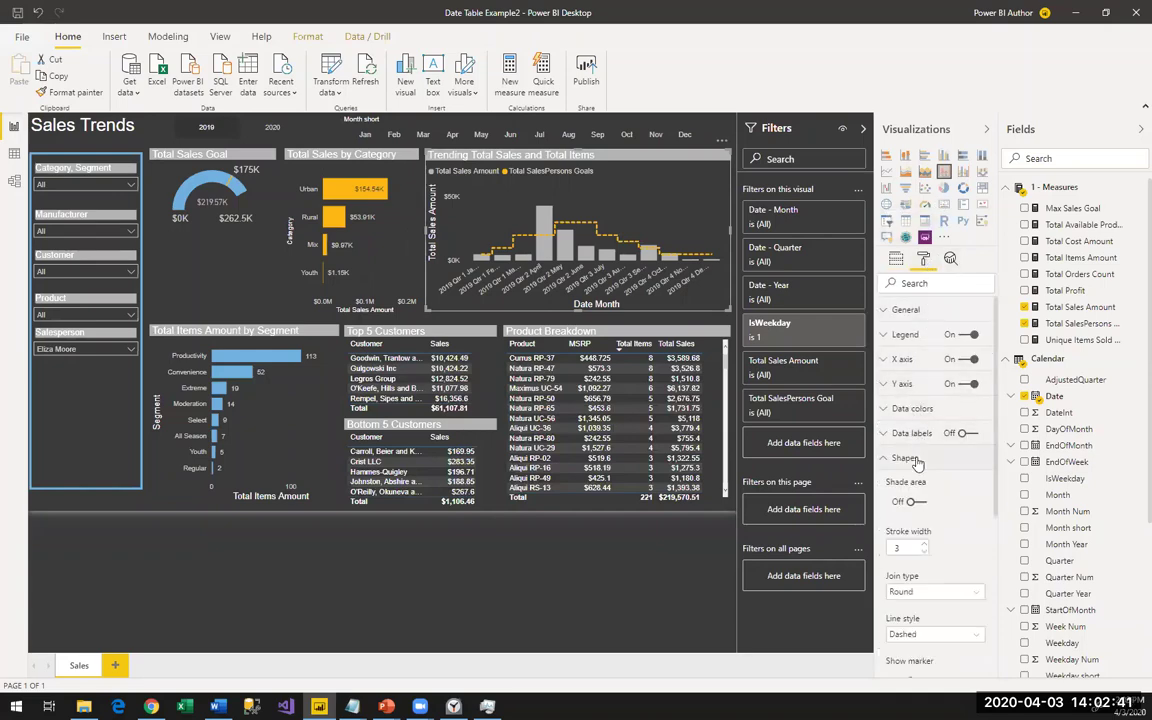
scroll(925, 475, "down", 4)
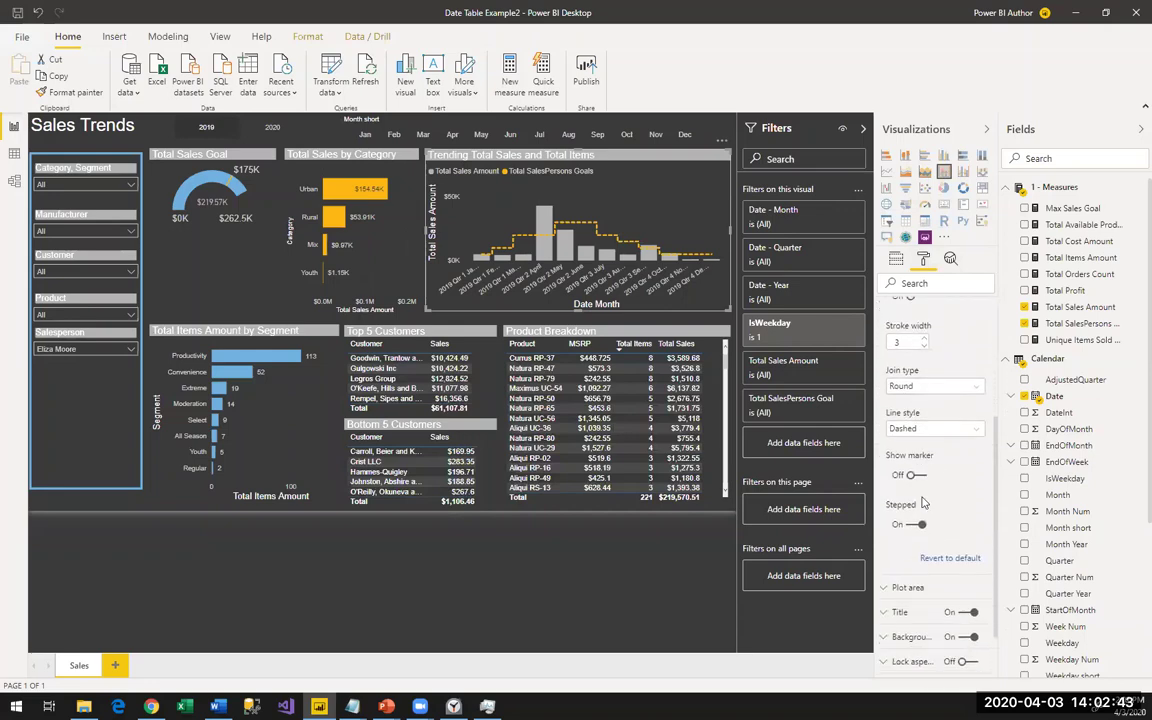
left_click(916, 525)
left_click(918, 527)
left_click(917, 527)
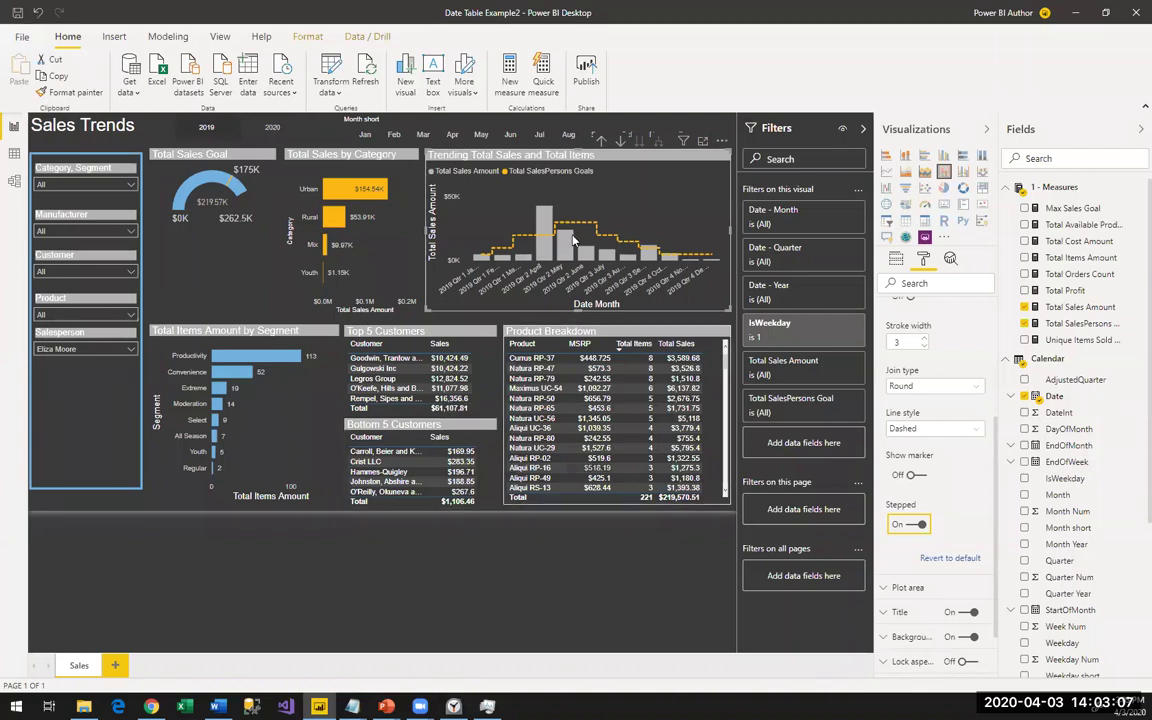
mouse_move(543, 232)
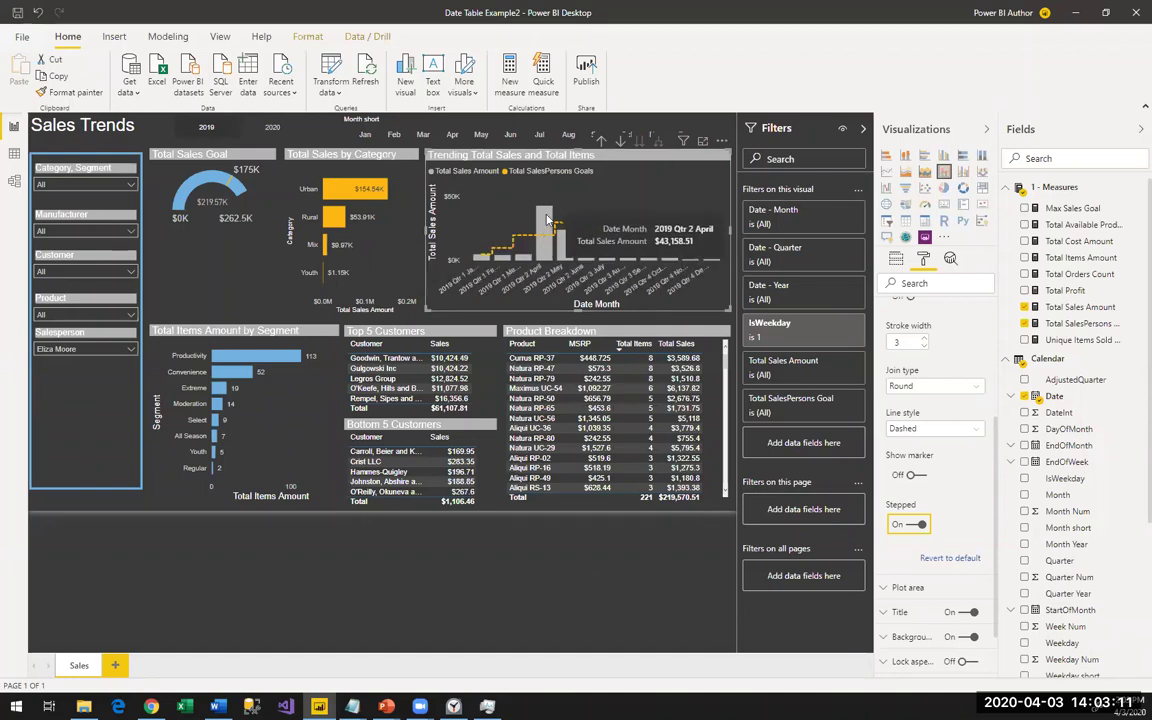
mouse_move(566, 250)
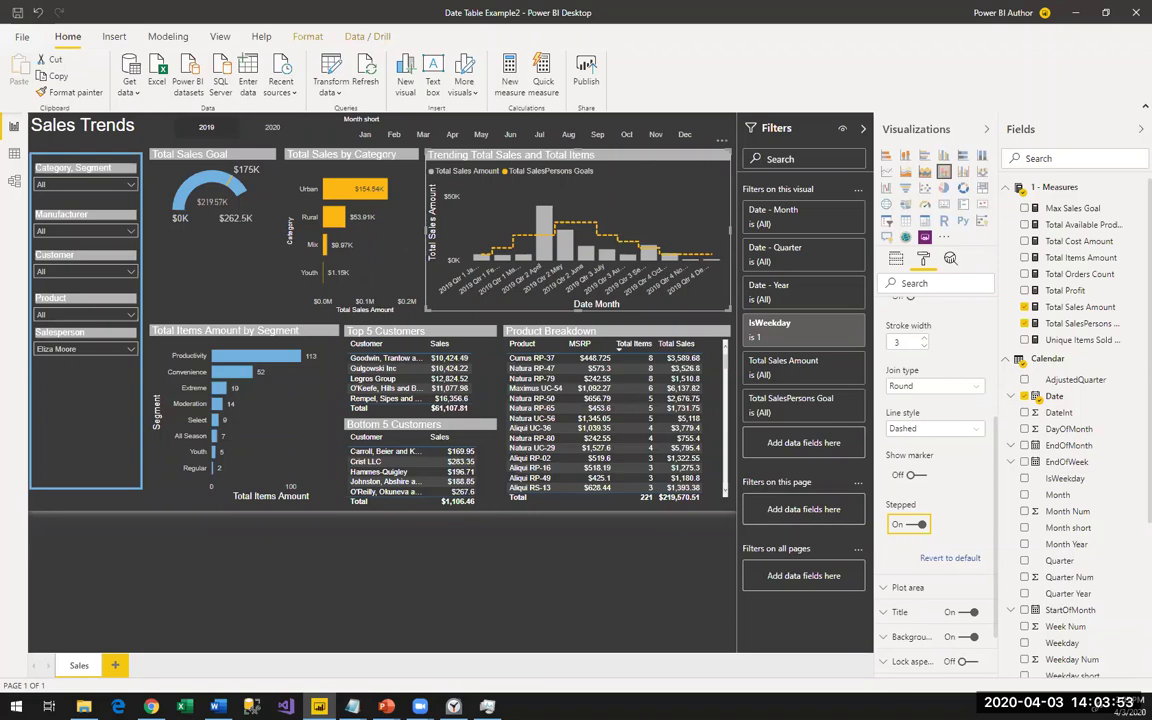
Filter the report to the months Jan, Feb, Mar and Apr in the Month short slicer.
left_click(398, 142)
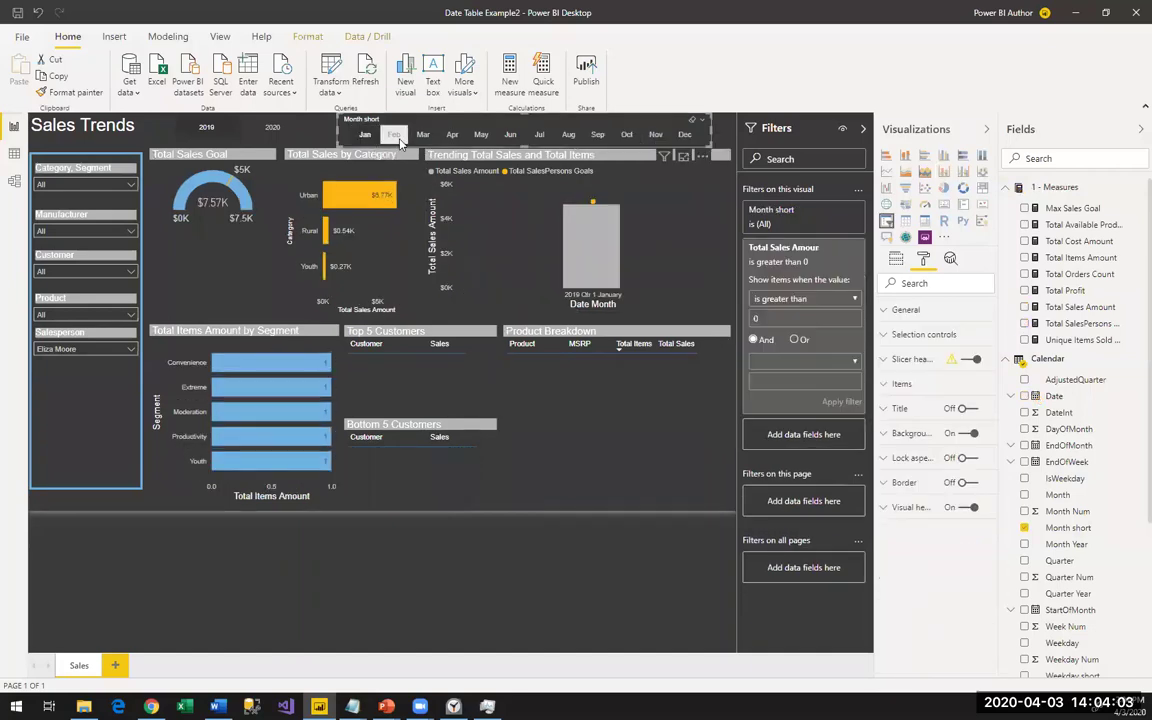
left_click(396, 138, "ctrl")
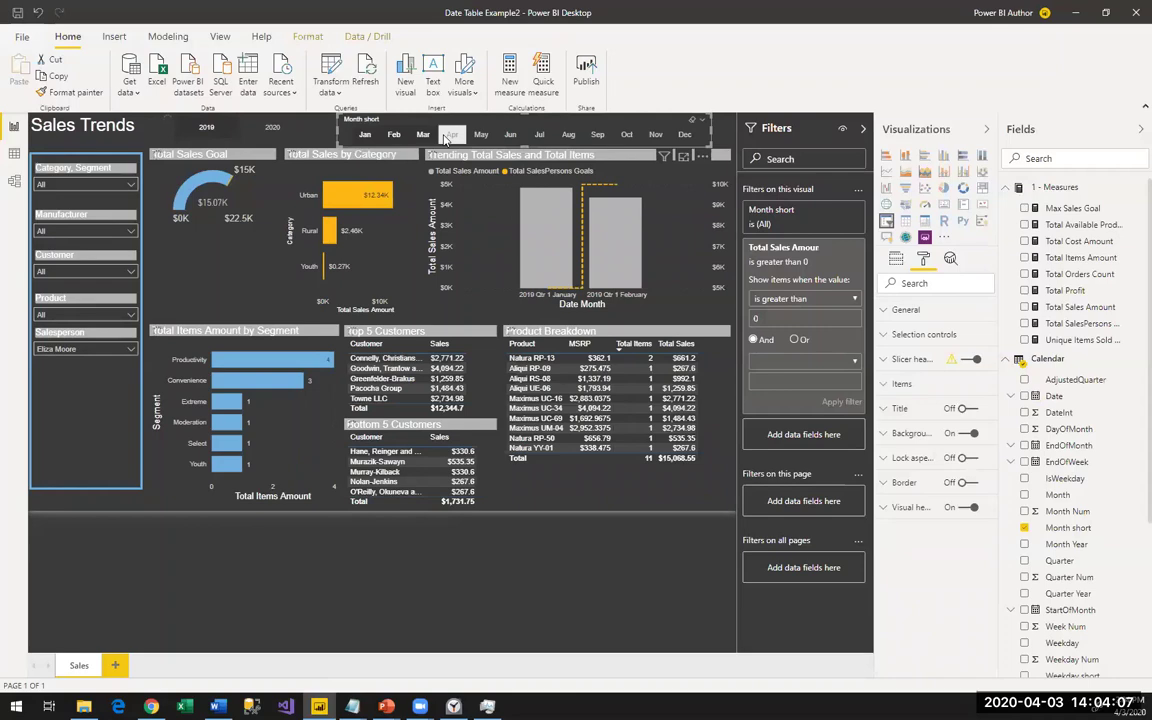
left_click(446, 139, "ctrl")
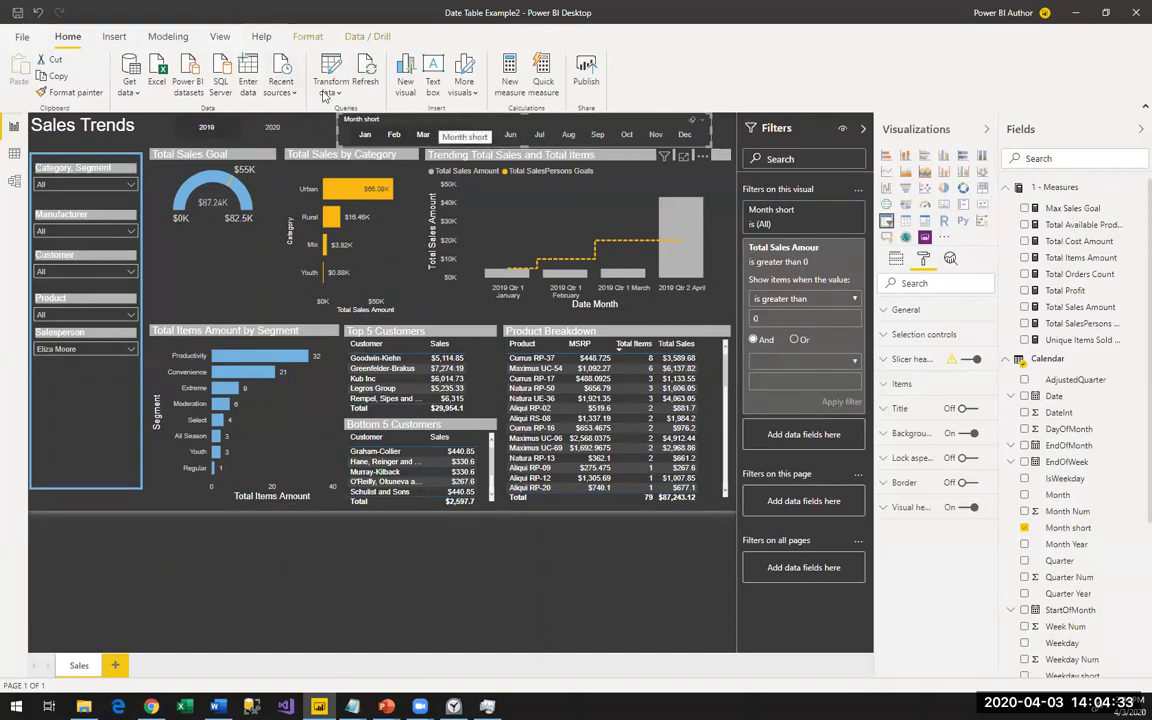
Look over the available report themes in the theme gallery and leave it without applying one.
left_click(220, 36)
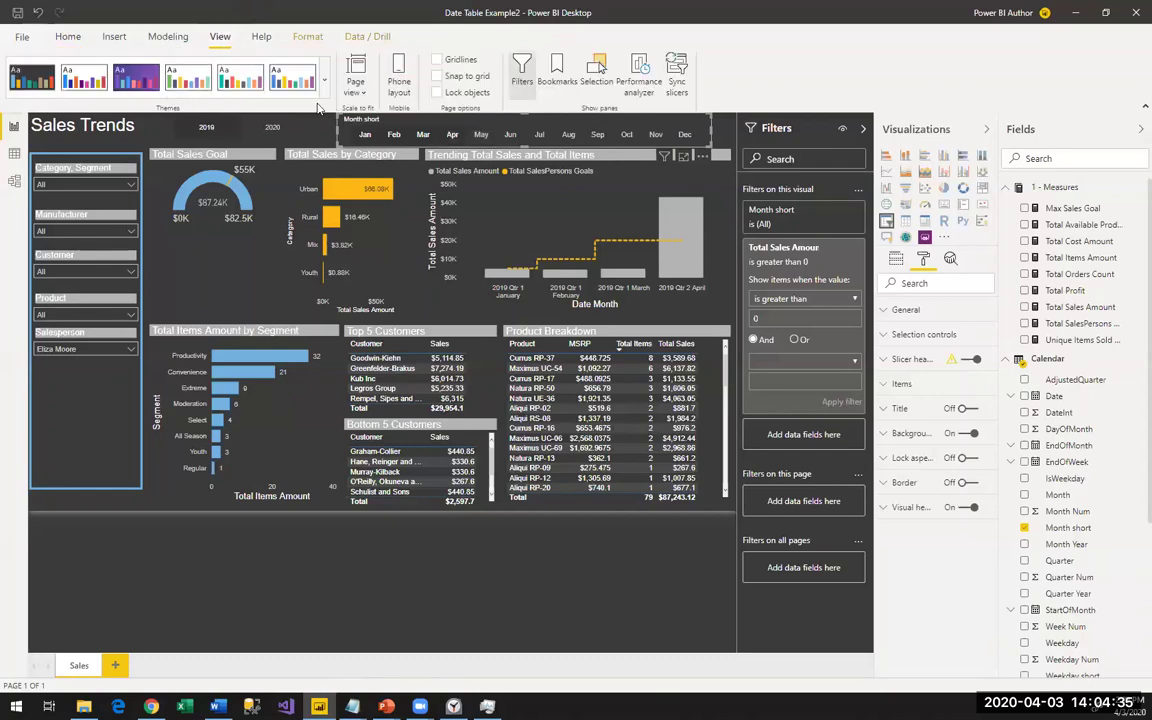
left_click(323, 81)
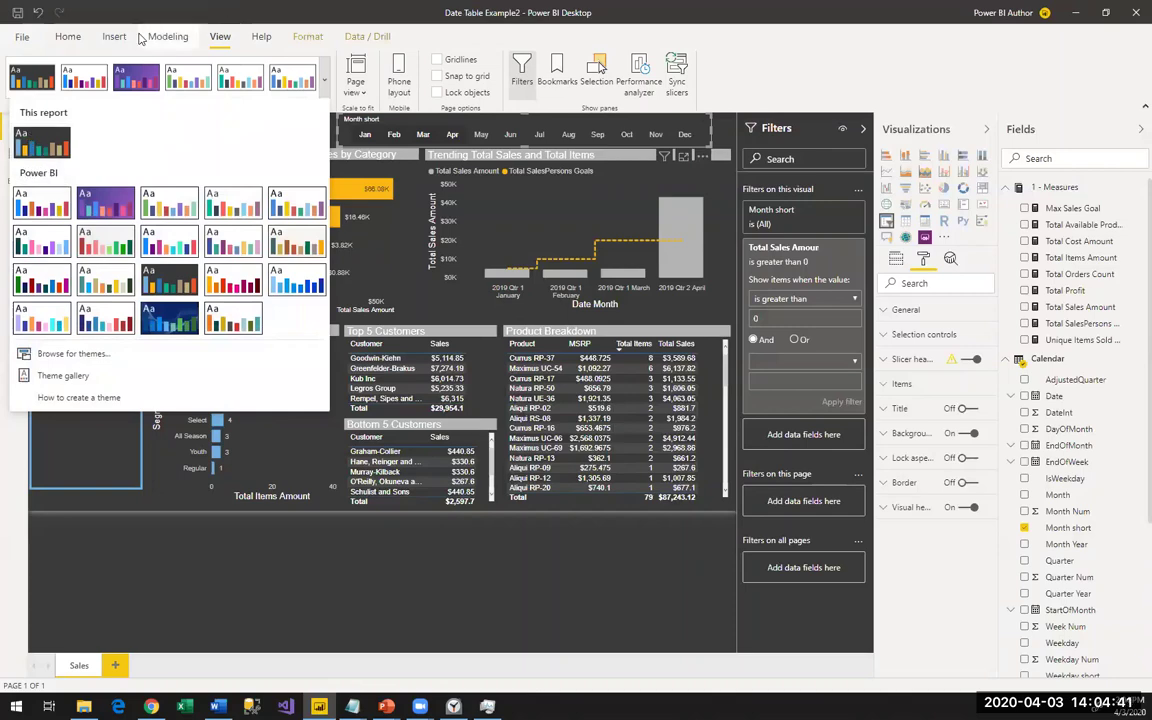
left_click(78, 40)
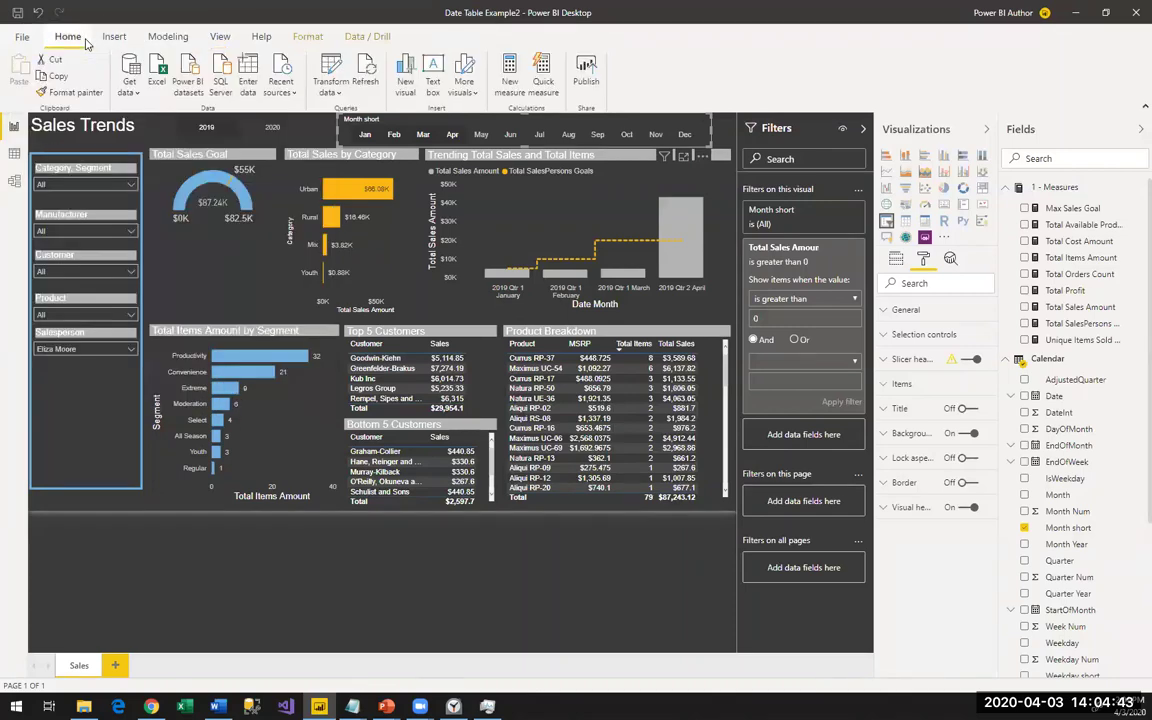